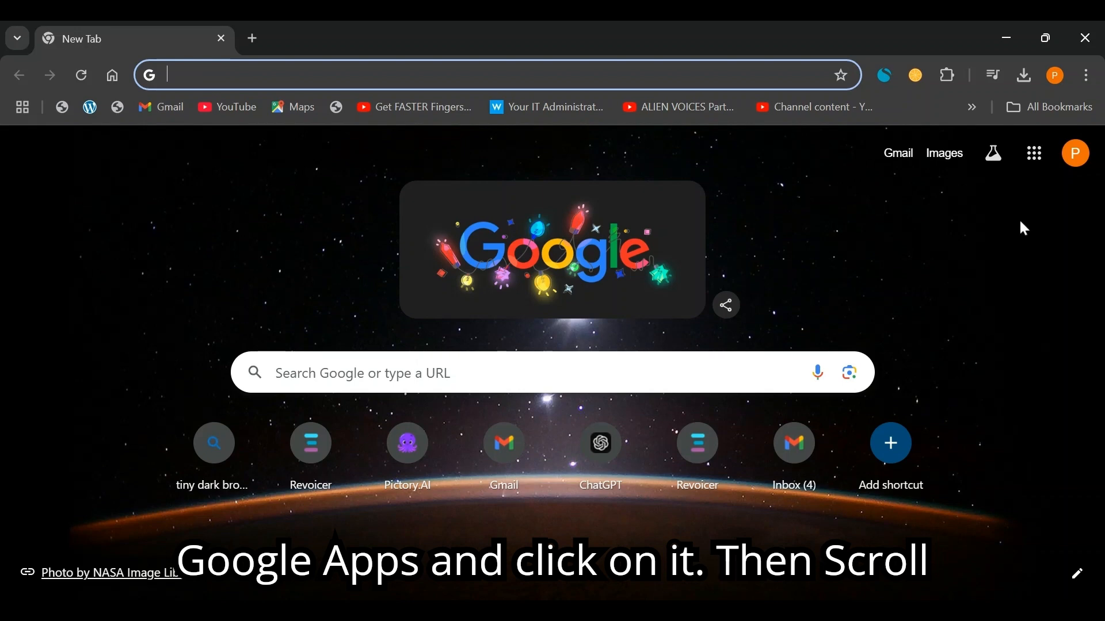
# Open Google Docs from the list of Google apps.
pyautogui.click(1039, 166)
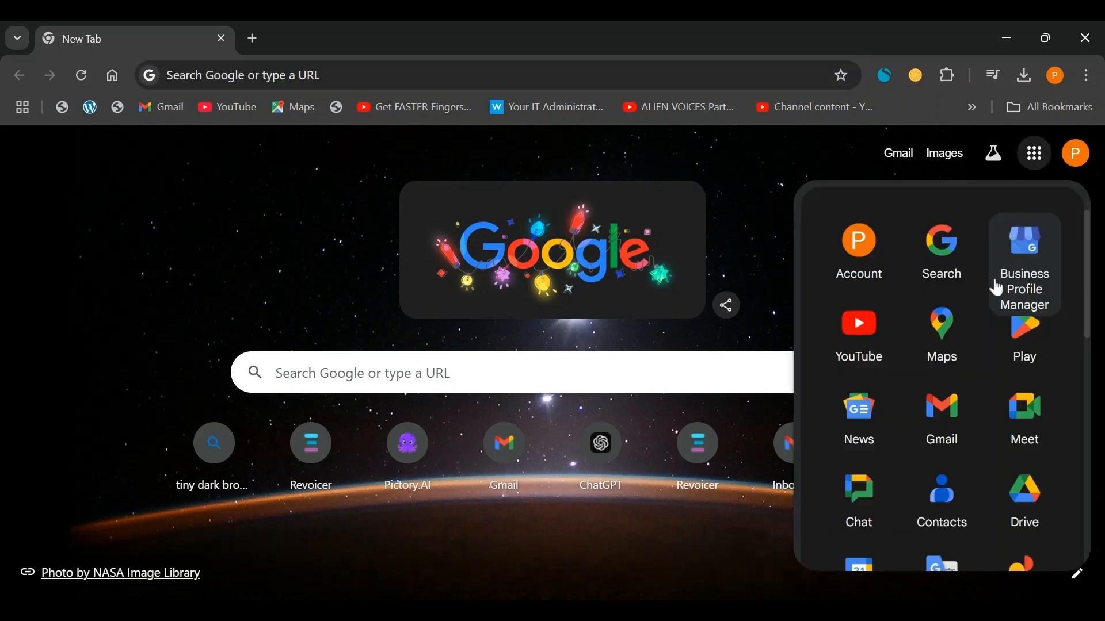
pyautogui.scroll(-6, 989, 371)
pyautogui.scroll(1, 989, 372)
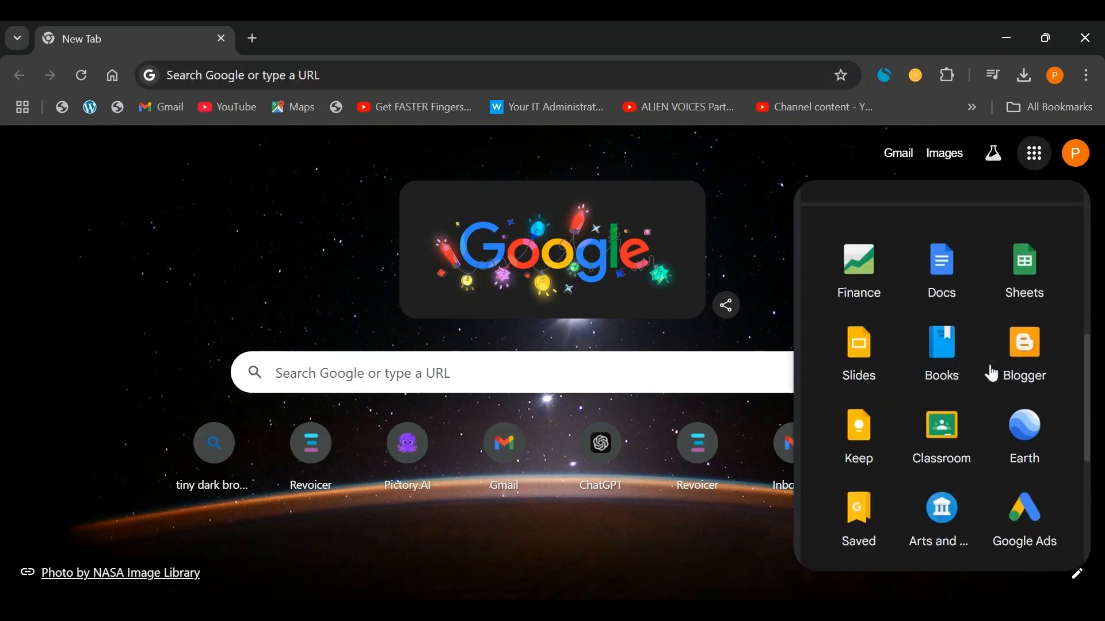
pyautogui.click(949, 288)
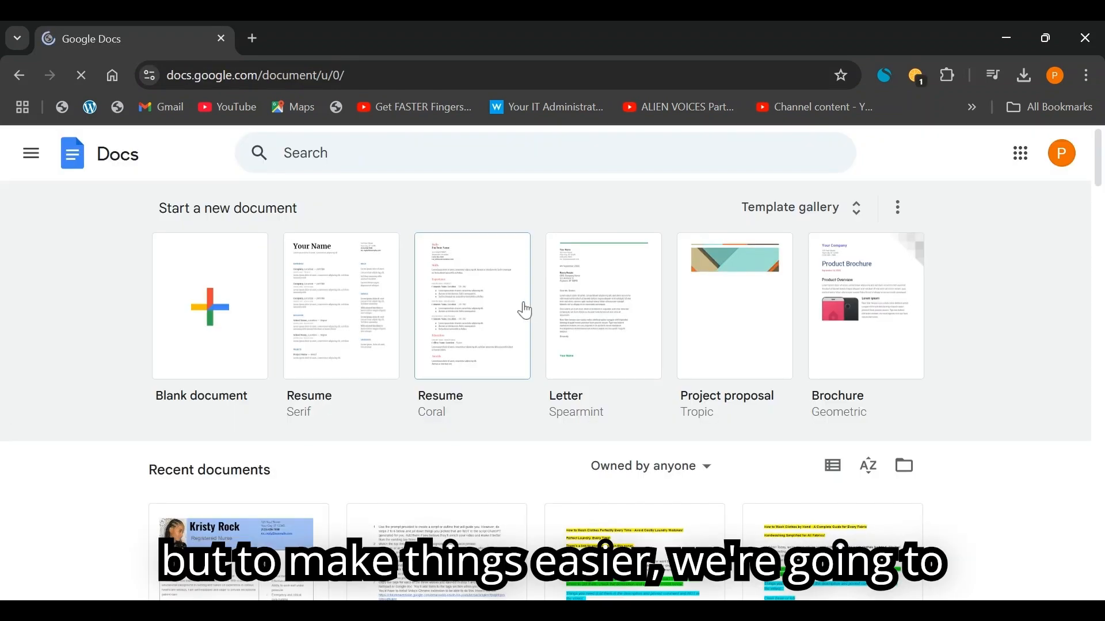
# Browse the full template gallery and create a new document from the Serif resume template.
pyautogui.click(316, 153)
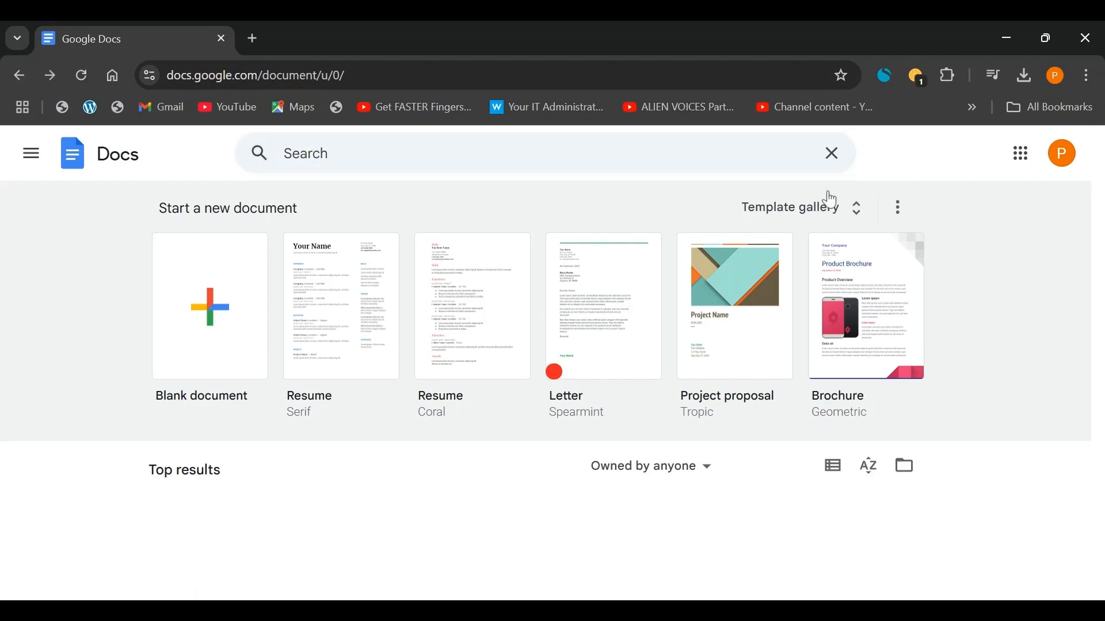
pyautogui.click(830, 200)
pyautogui.scroll(-5, 23, 371)
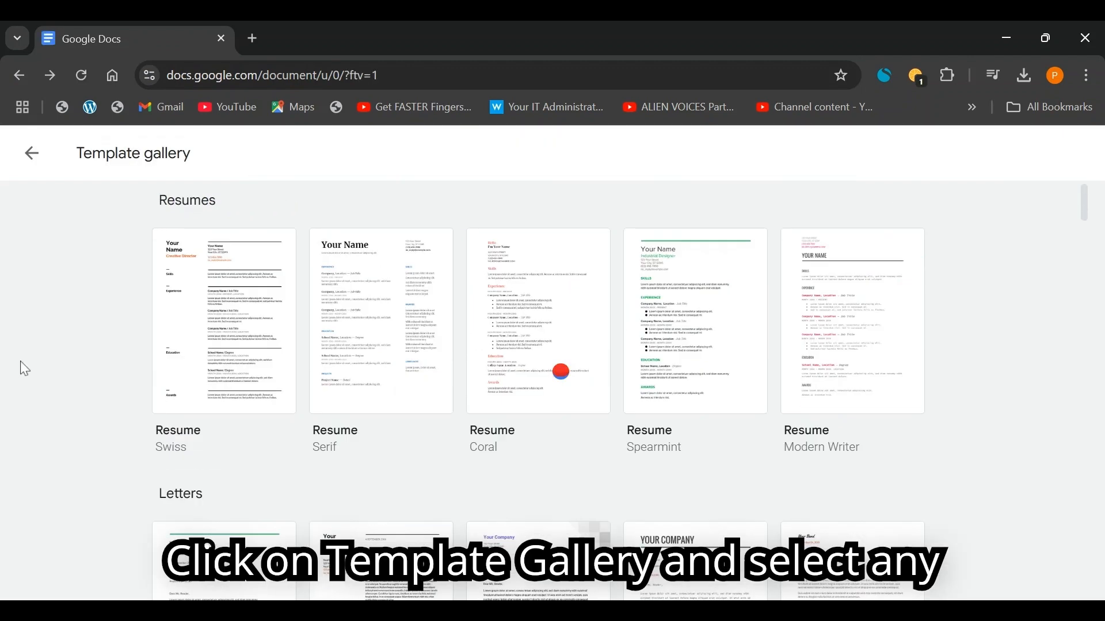
pyautogui.scroll(-3, 37, 358)
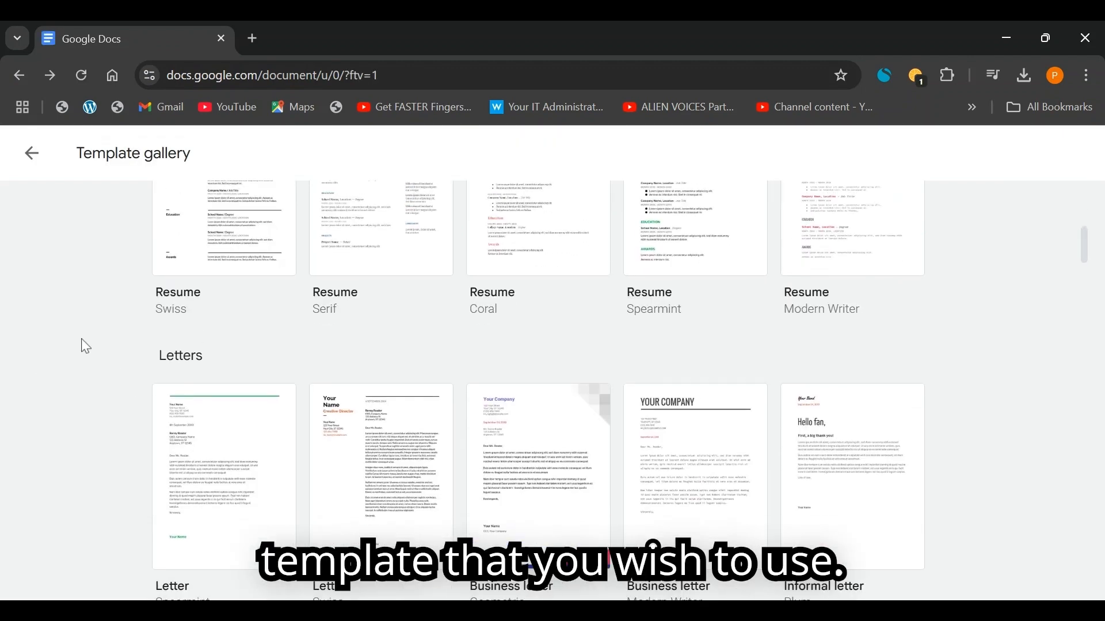
pyautogui.scroll(3, 85, 346)
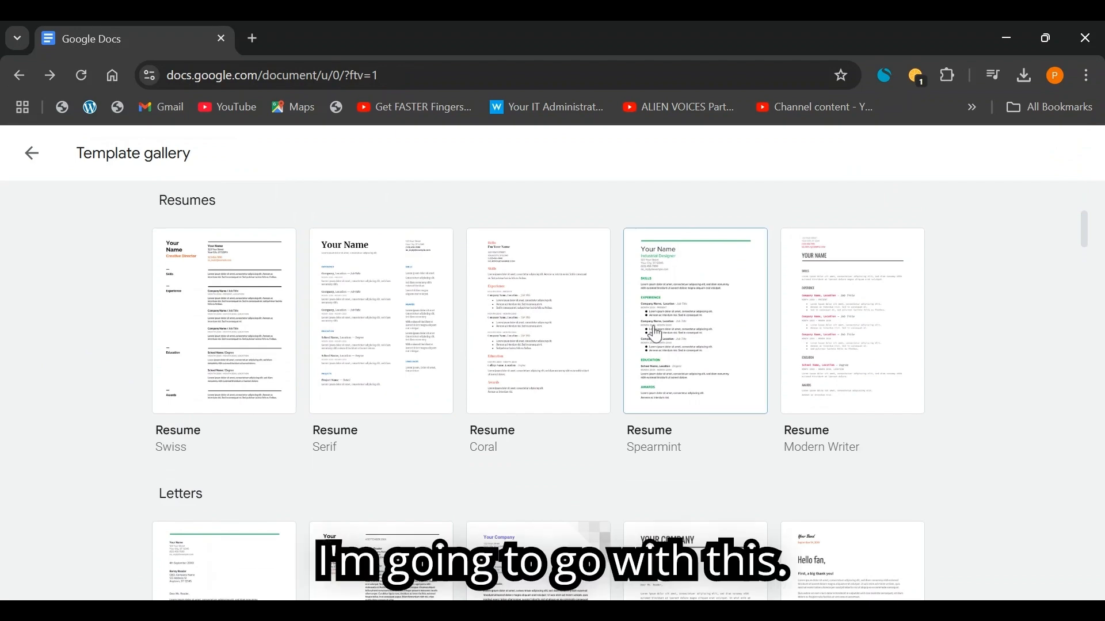
pyautogui.click(397, 347)
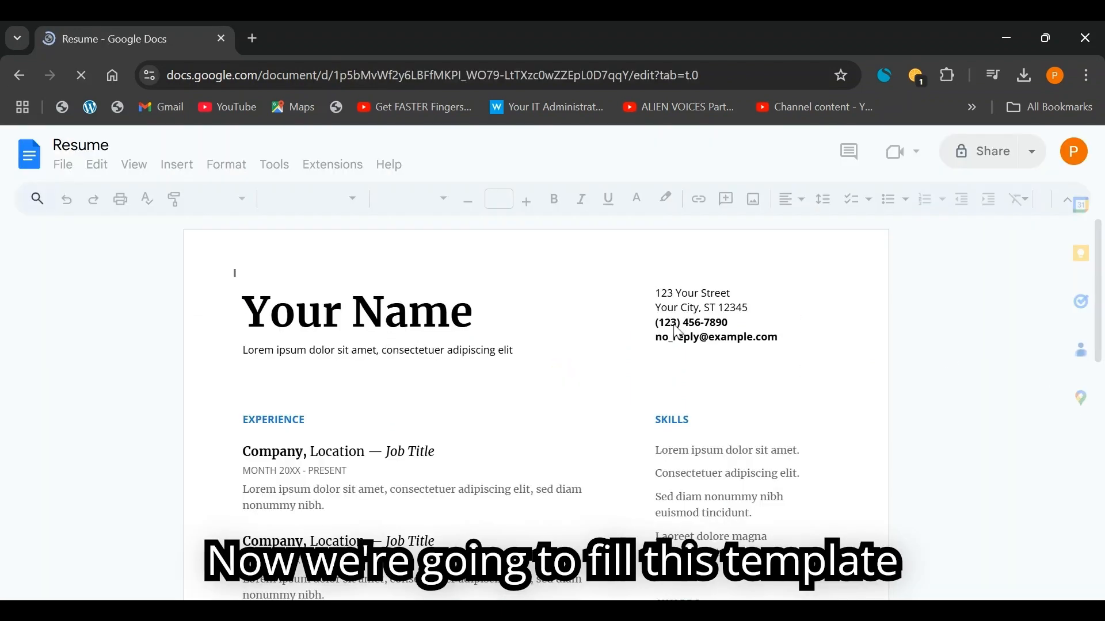
# Look over the resume template and replace the "Your Name" placeholder with the applicant's full name.
pyautogui.scroll(-6, 676, 334)
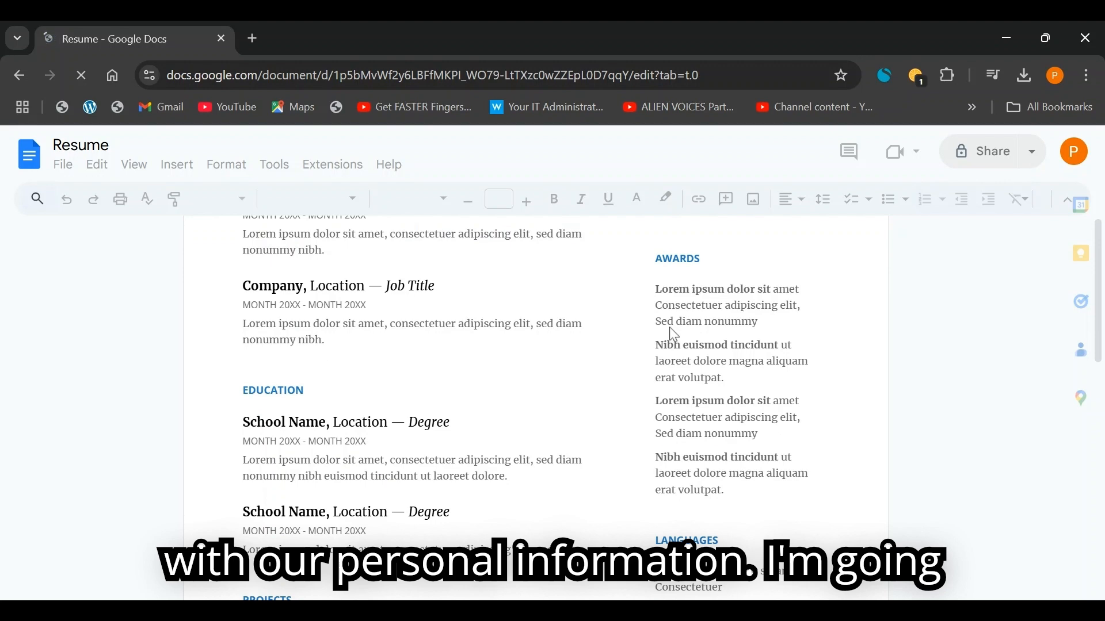
pyautogui.scroll(-3, 670, 328)
pyautogui.scroll(12, 668, 327)
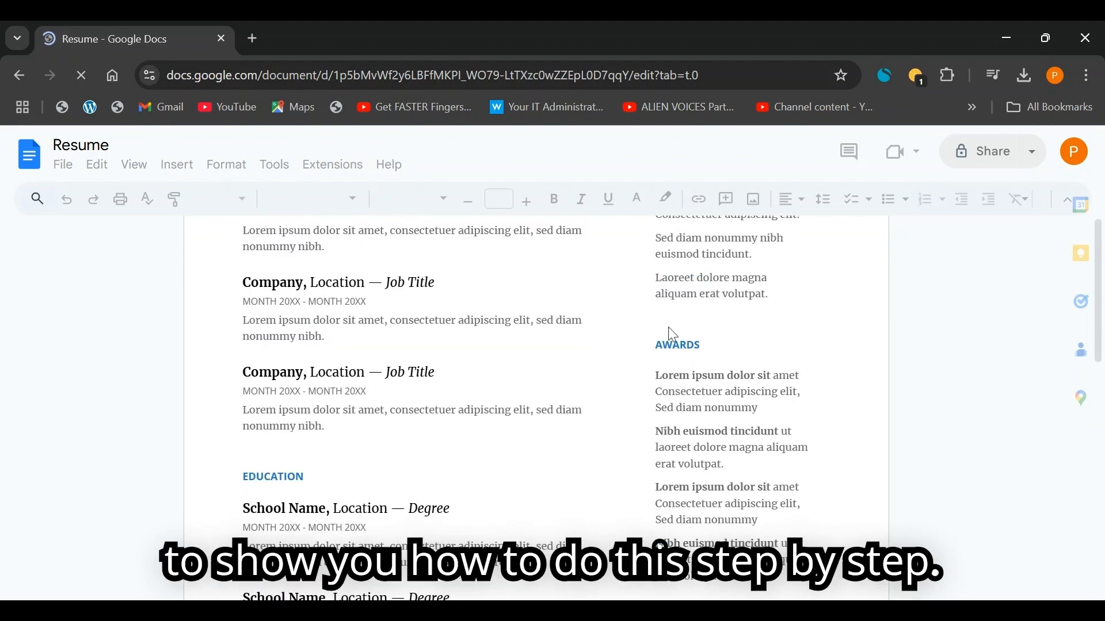
pyautogui.moveTo(471, 313); pyautogui.dragTo(228, 301)
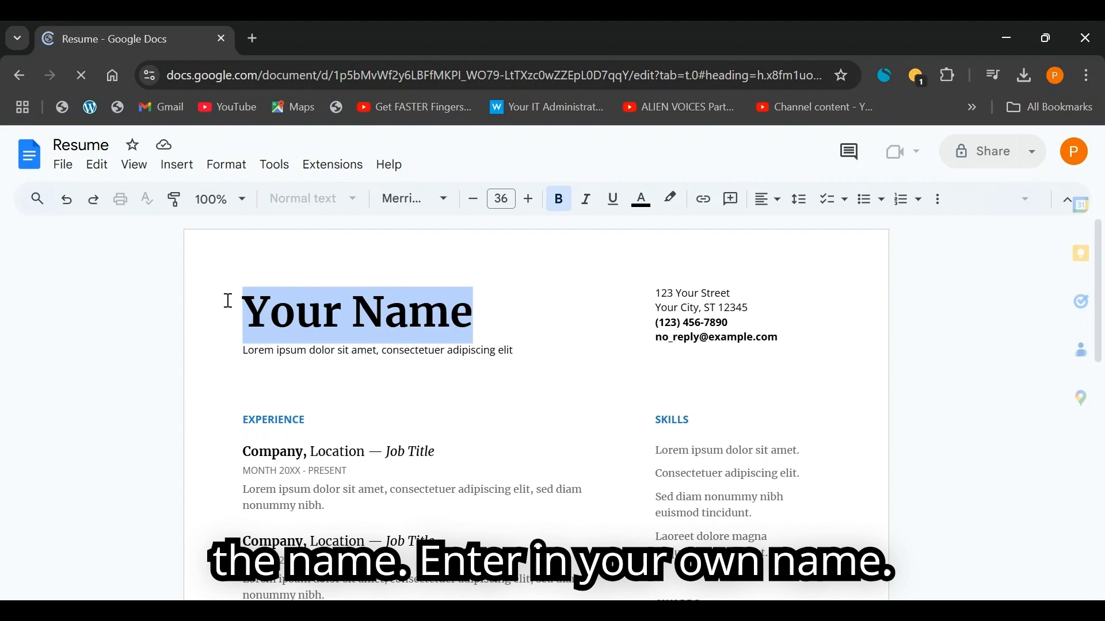
pyautogui.write('Kristy Rock')
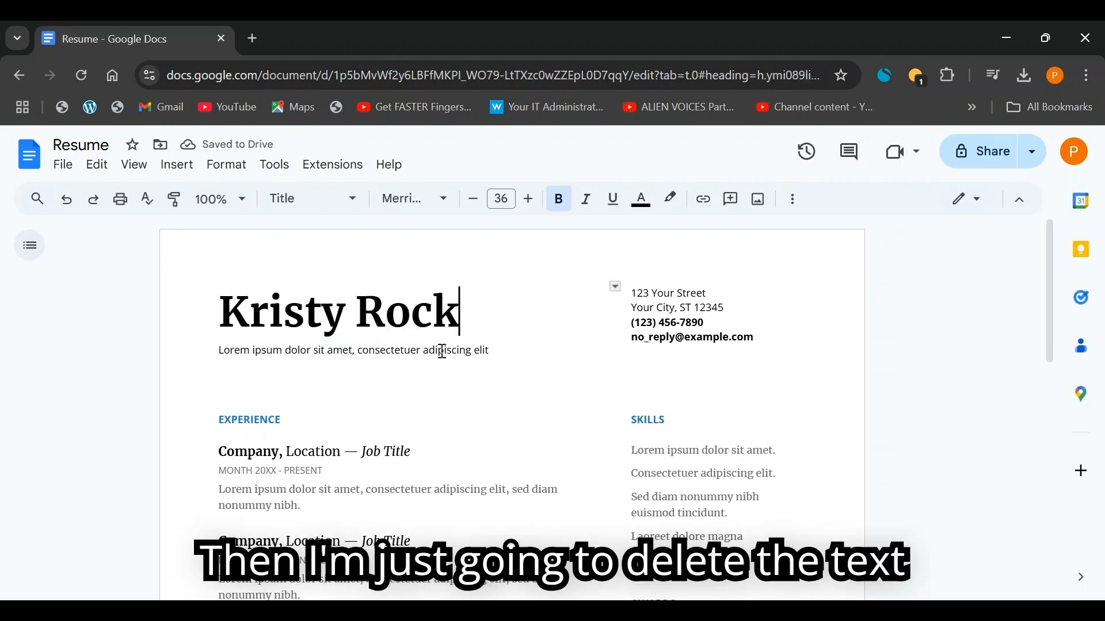
# Replace the placeholder line under the name with the job title "Registered Nurse".
pyautogui.moveTo(489, 350); pyautogui.dragTo(202, 355)
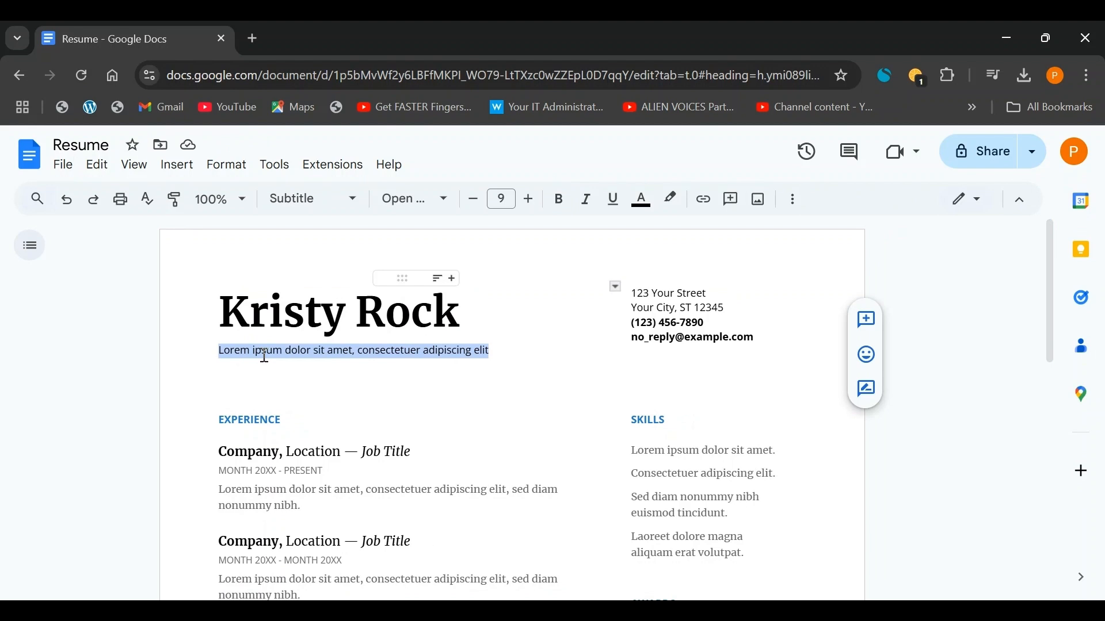
pyautogui.write('Res')
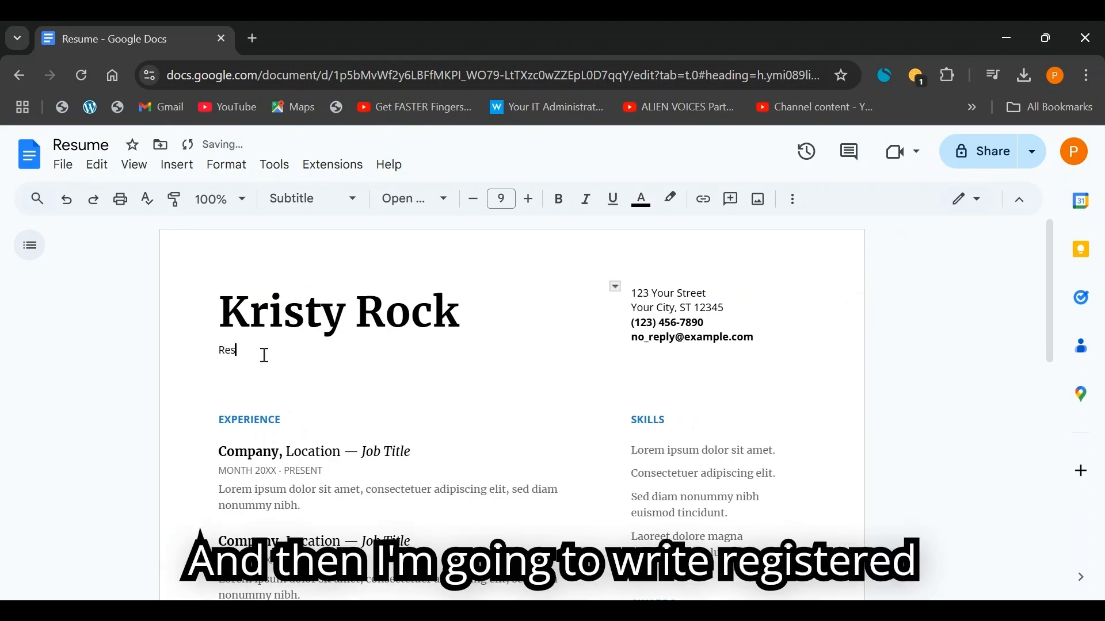
pyautogui.press('BackSpace')
pyautogui.press('BackSpace')
pyautogui.press('BackSpace')
pyautogui.press('BackSpace')
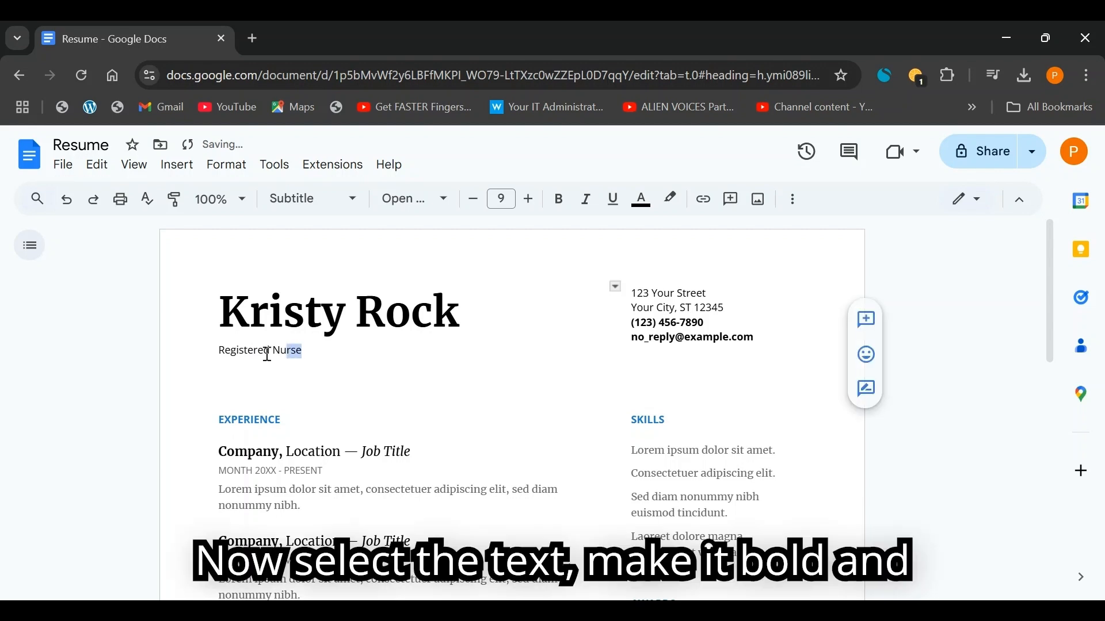
# Make the "Registered Nurse" line bold and set its font size to 16.
pyautogui.moveTo(303, 351); pyautogui.dragTo(218, 352)
pyautogui.click(558, 202)
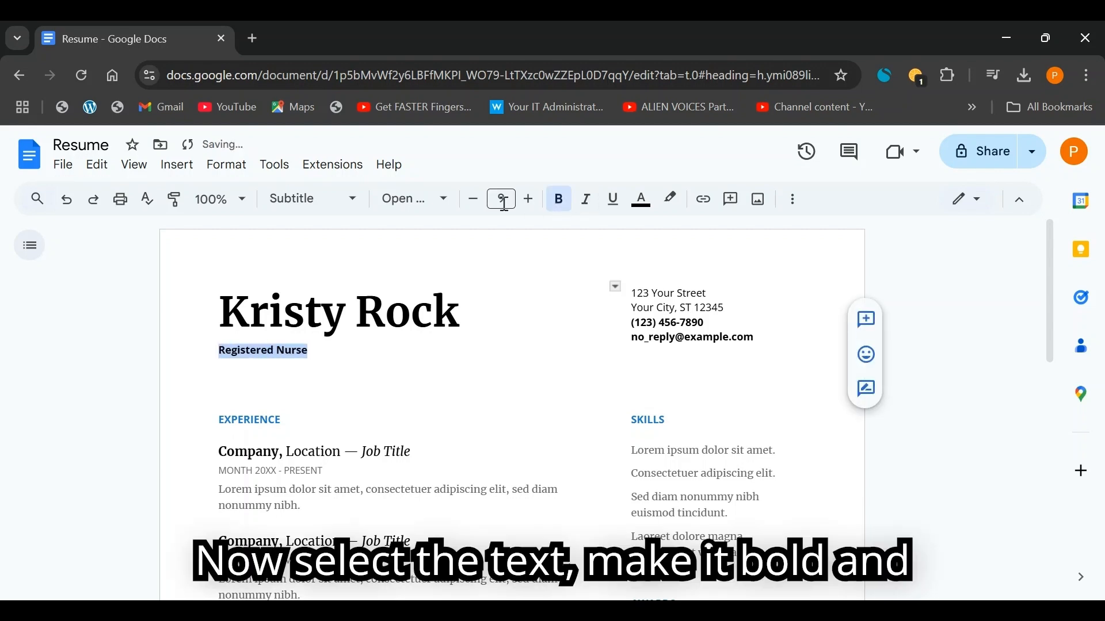
pyautogui.click(501, 199)
pyautogui.click(529, 202)
pyautogui.click(529, 201)
pyautogui.click(529, 201)
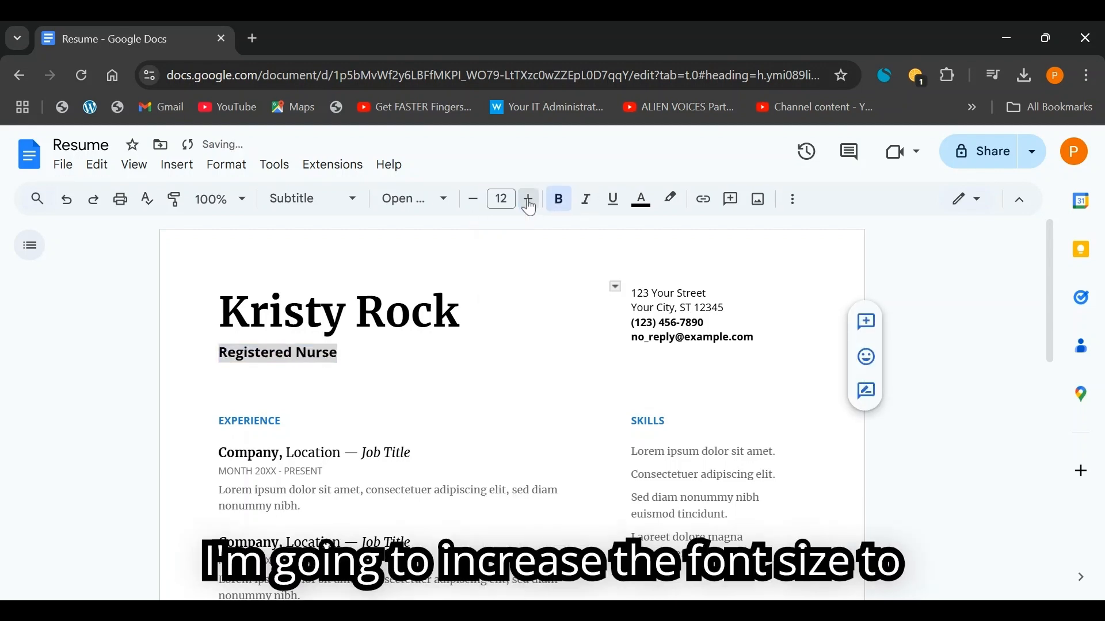
pyautogui.click(529, 202)
pyautogui.click(528, 202)
pyautogui.click(529, 201)
pyautogui.click(528, 201)
pyautogui.press('Left')
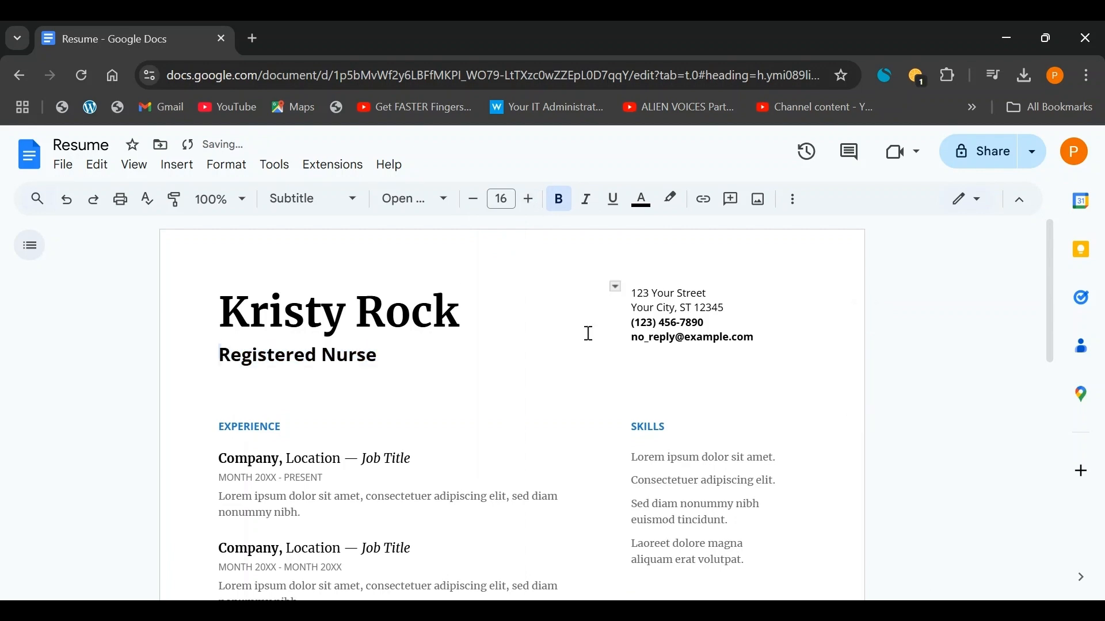
# Open the link settings for the e-mail placeholder in the contact details and leave them without applying a link.
pyautogui.click(655, 293)
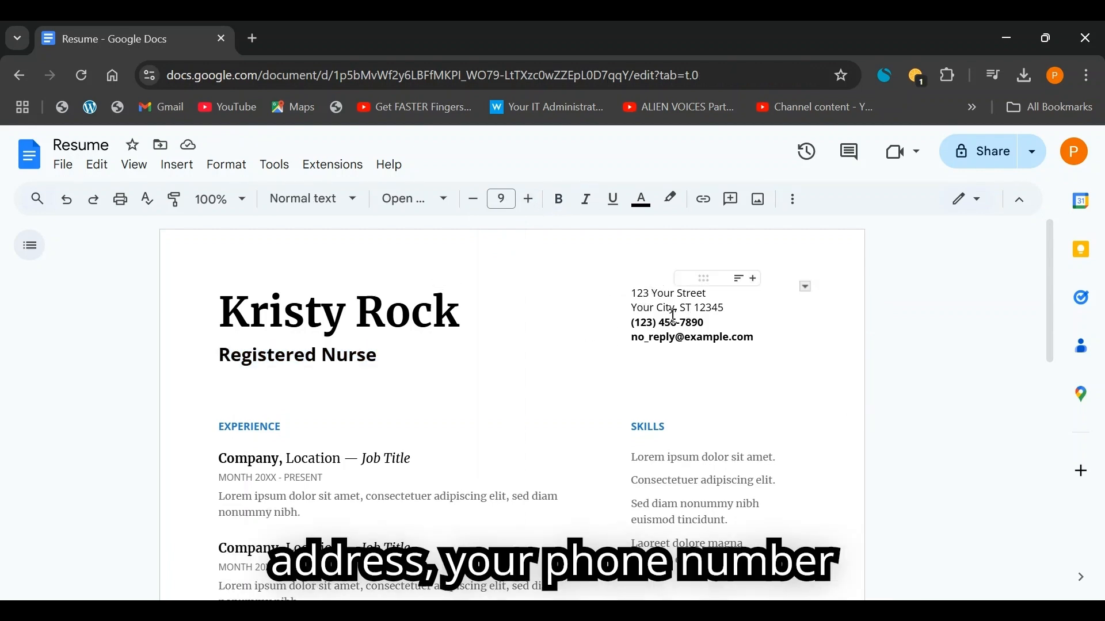
pyautogui.click(661, 337)
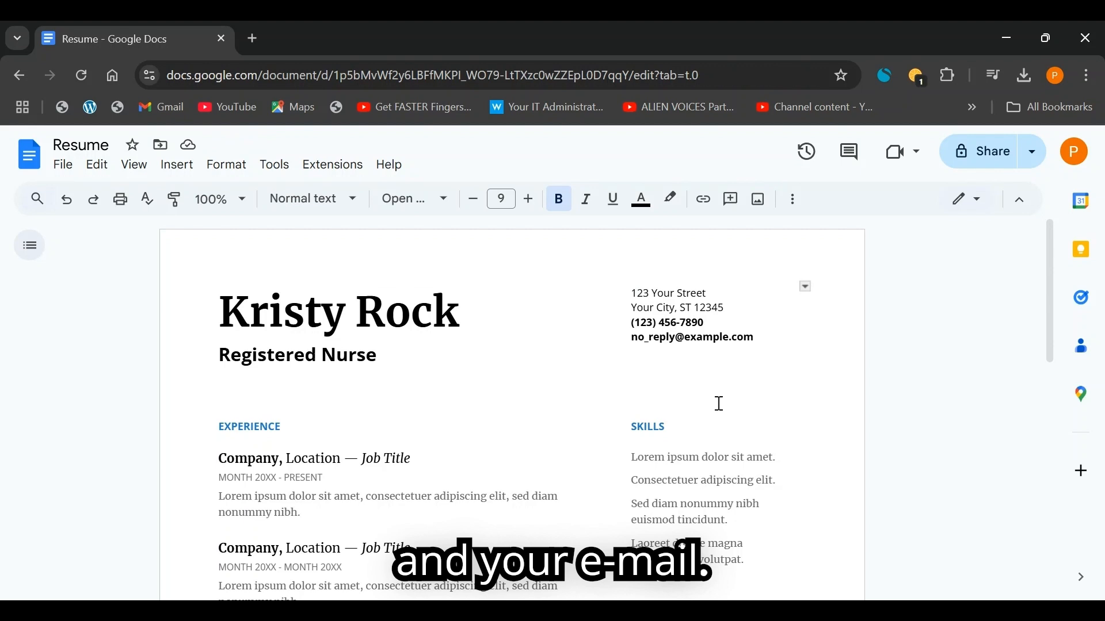
pyautogui.click(765, 338)
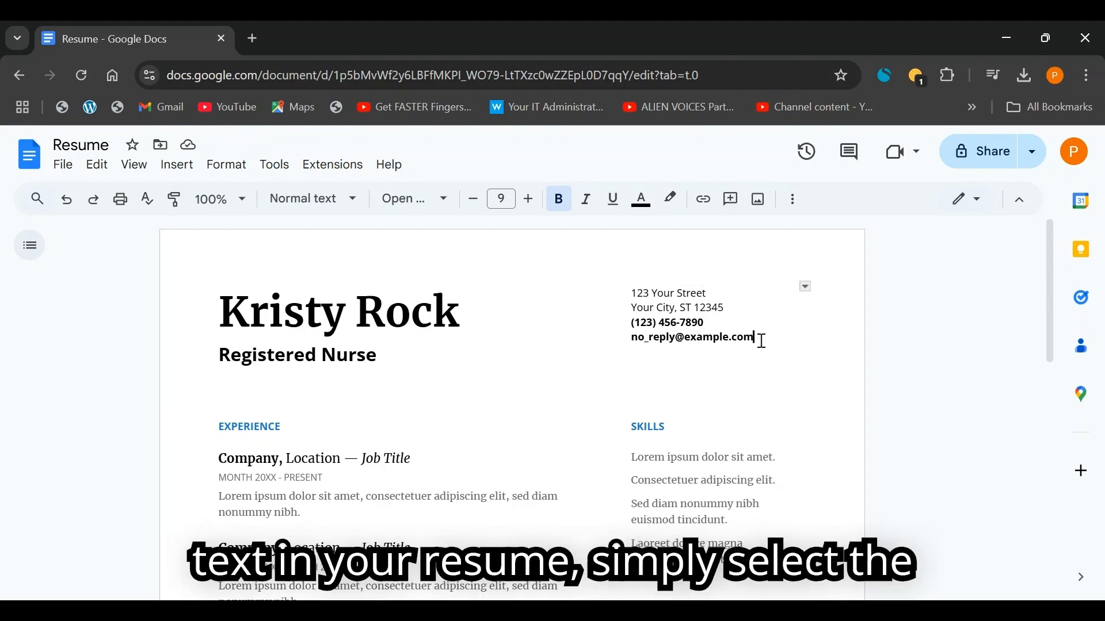
pyautogui.moveTo(760, 338); pyautogui.dragTo(630, 342)
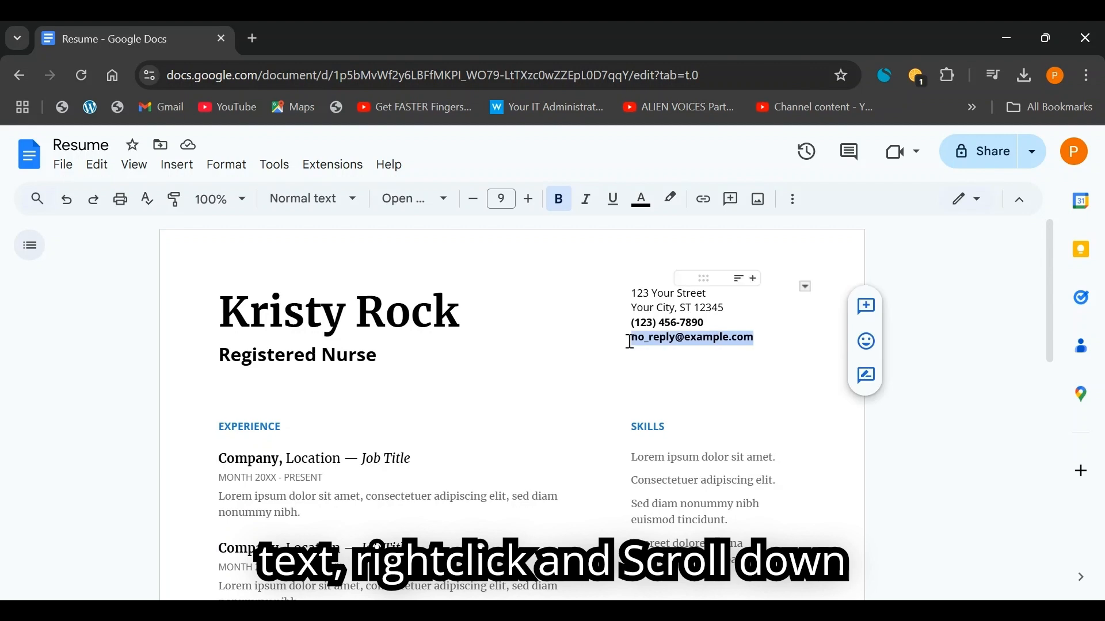
pyautogui.rightClick(661, 344)
pyautogui.scroll(-5, 667, 351)
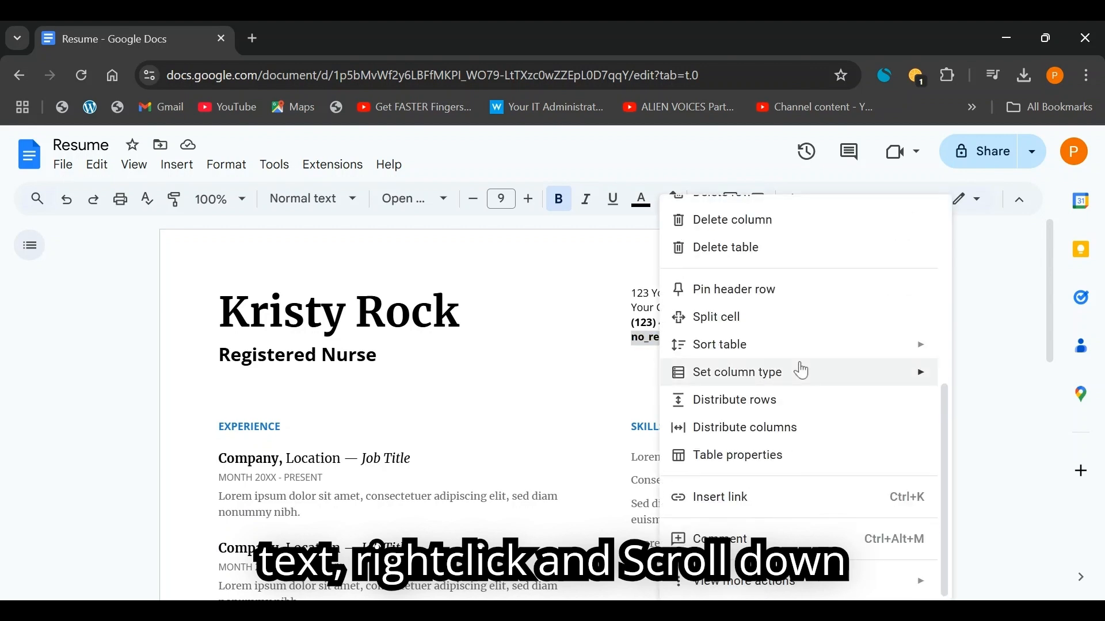
pyautogui.click(759, 507)
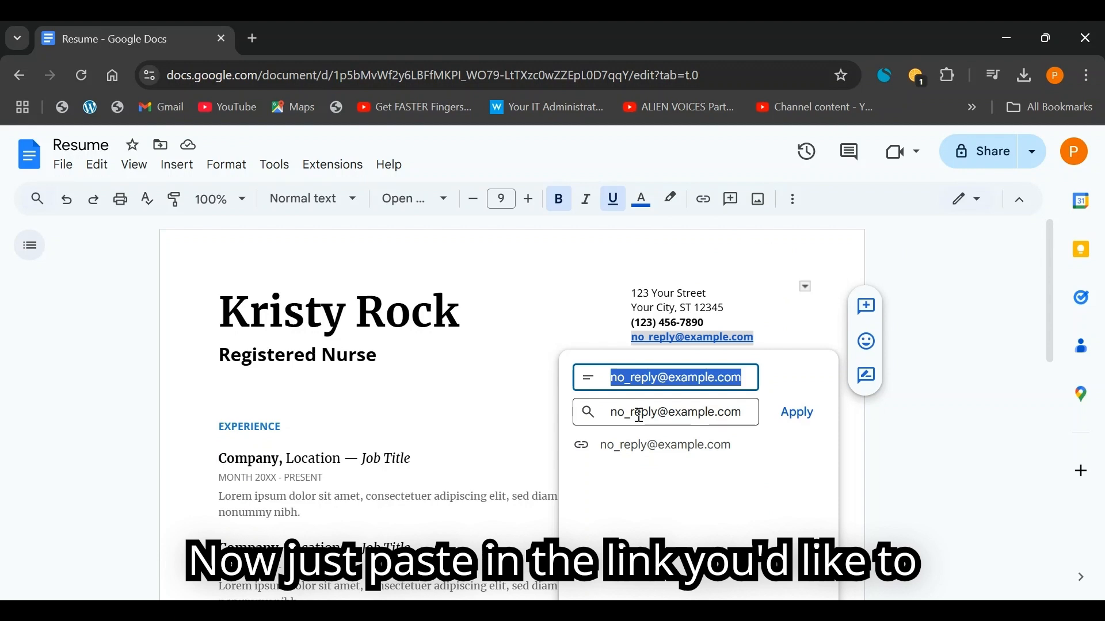
pyautogui.press('Escape')
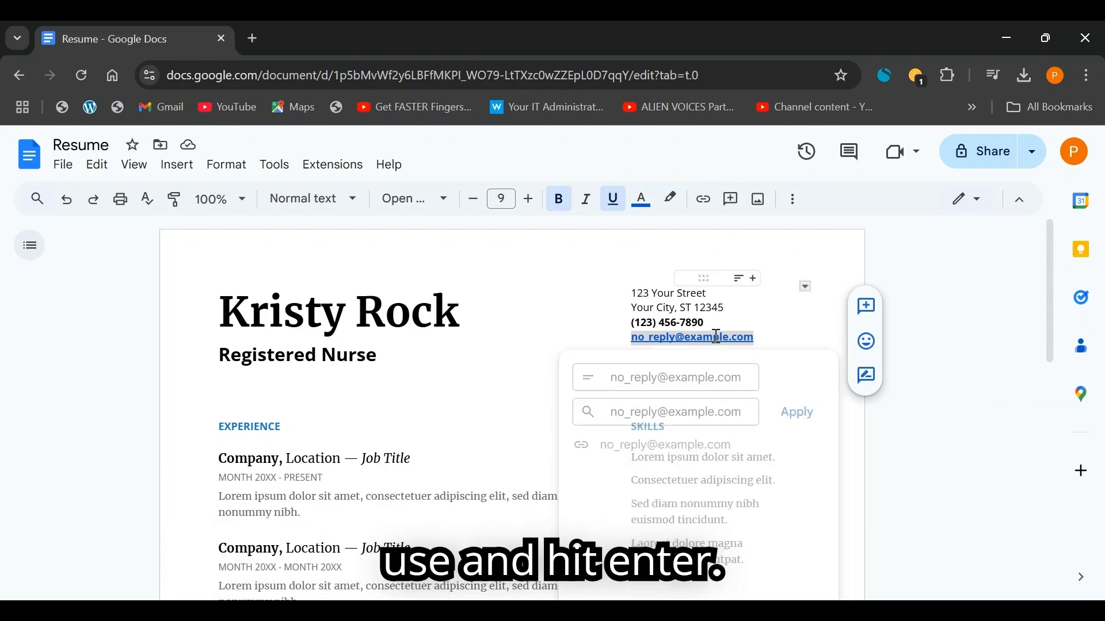
pyautogui.click(432, 373)
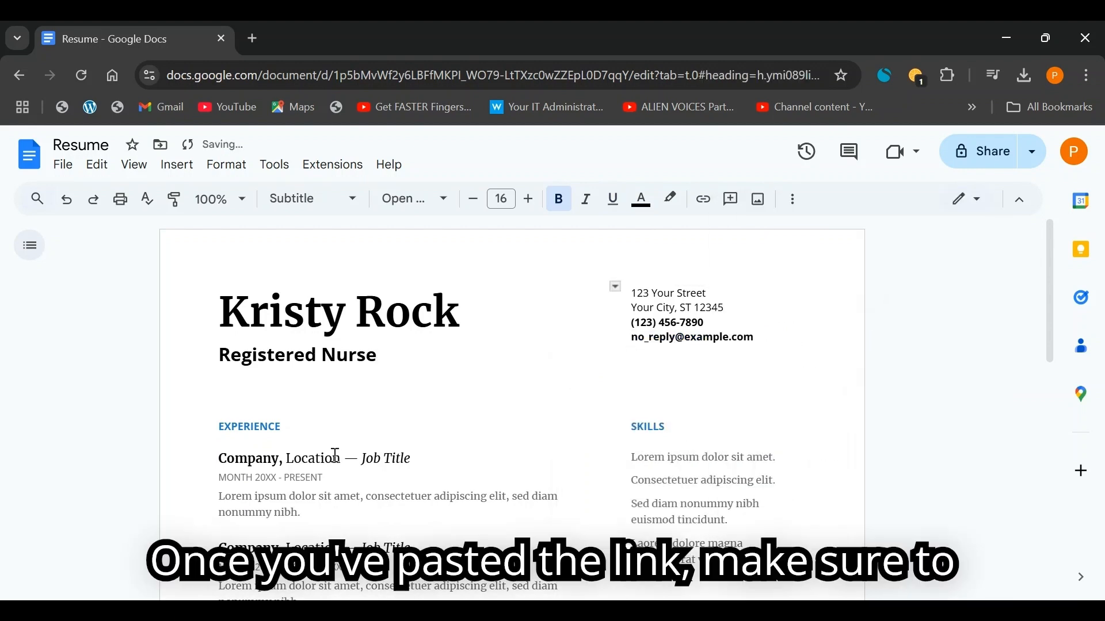
pyautogui.scroll(-3, 319, 478)
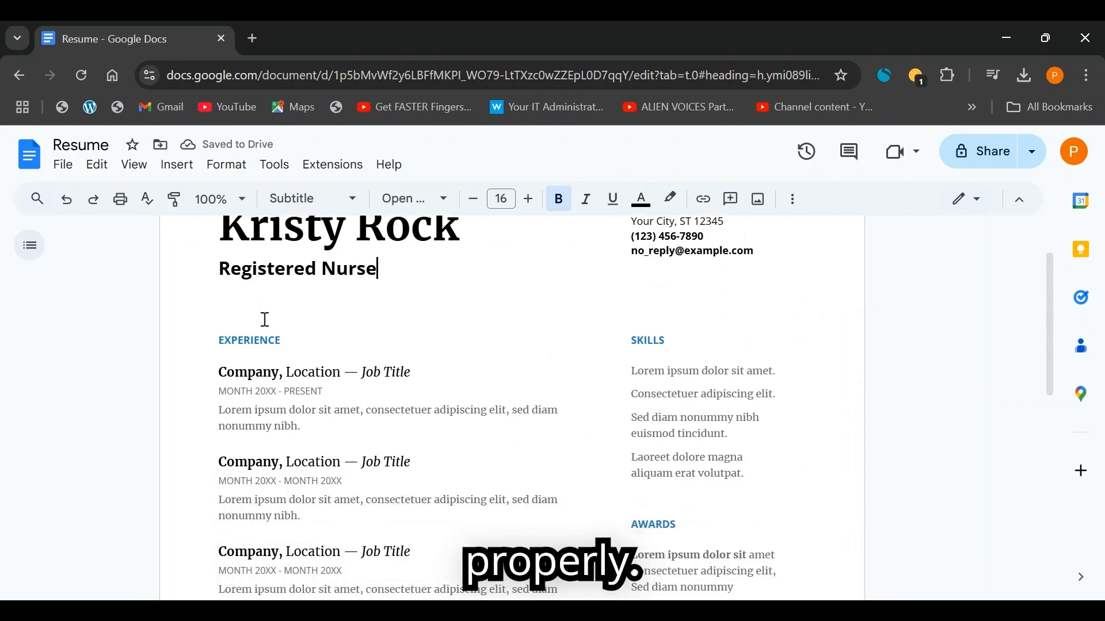
pyautogui.click(278, 335)
pyautogui.scroll(3, 217, 266)
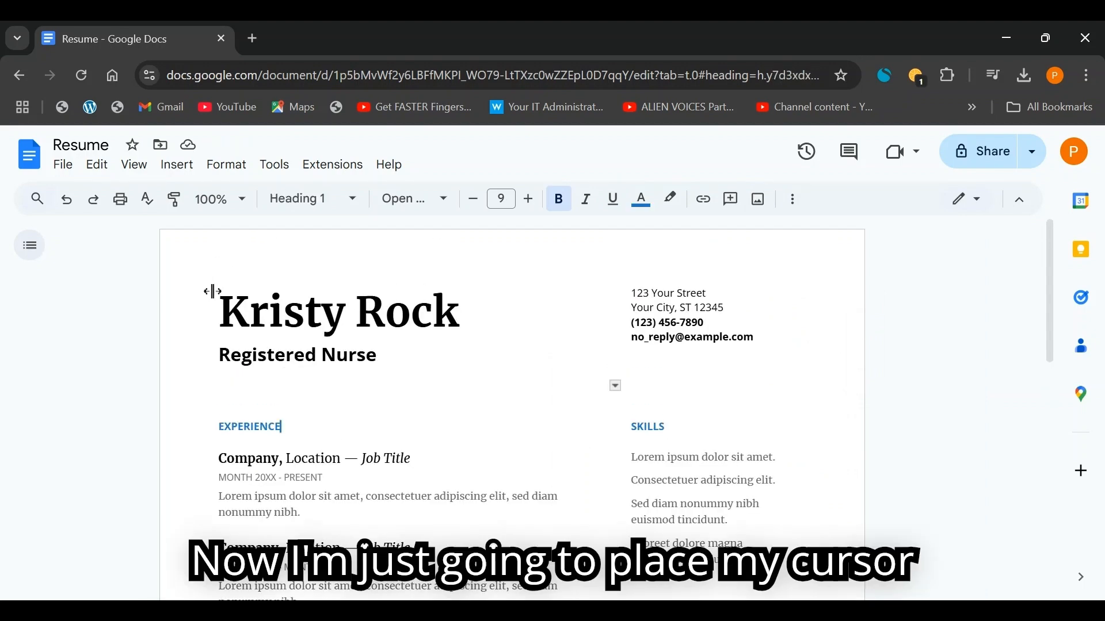
pyautogui.click(222, 294)
# Try blue shades for the background of the header cell holding the name and job title, settling on a light cornflower blue.
pyautogui.click(502, 354)
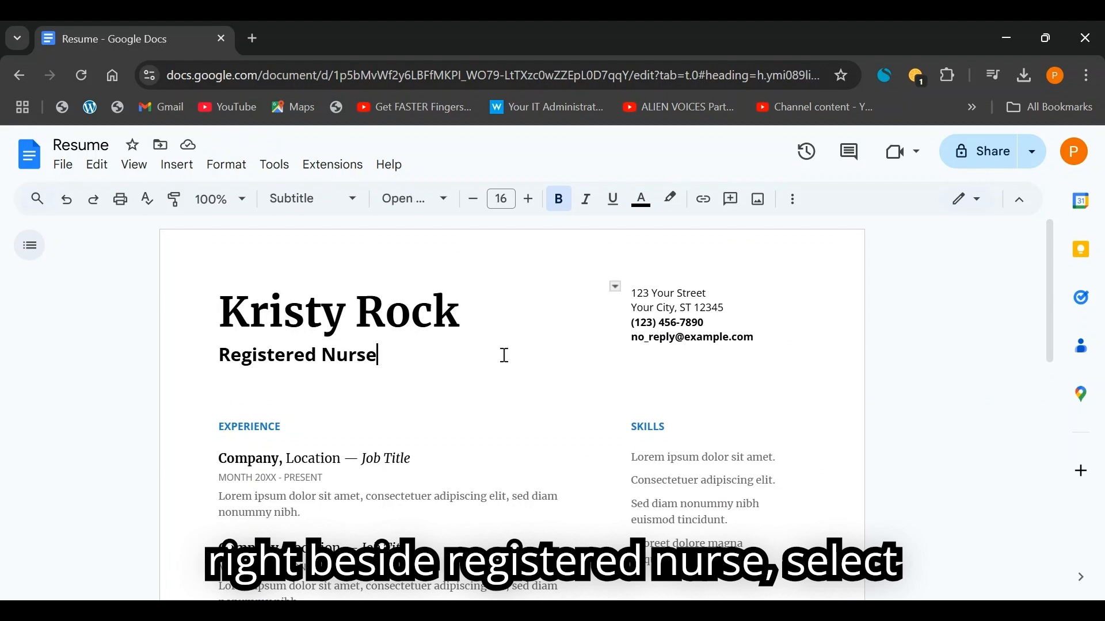
pyautogui.click(794, 203)
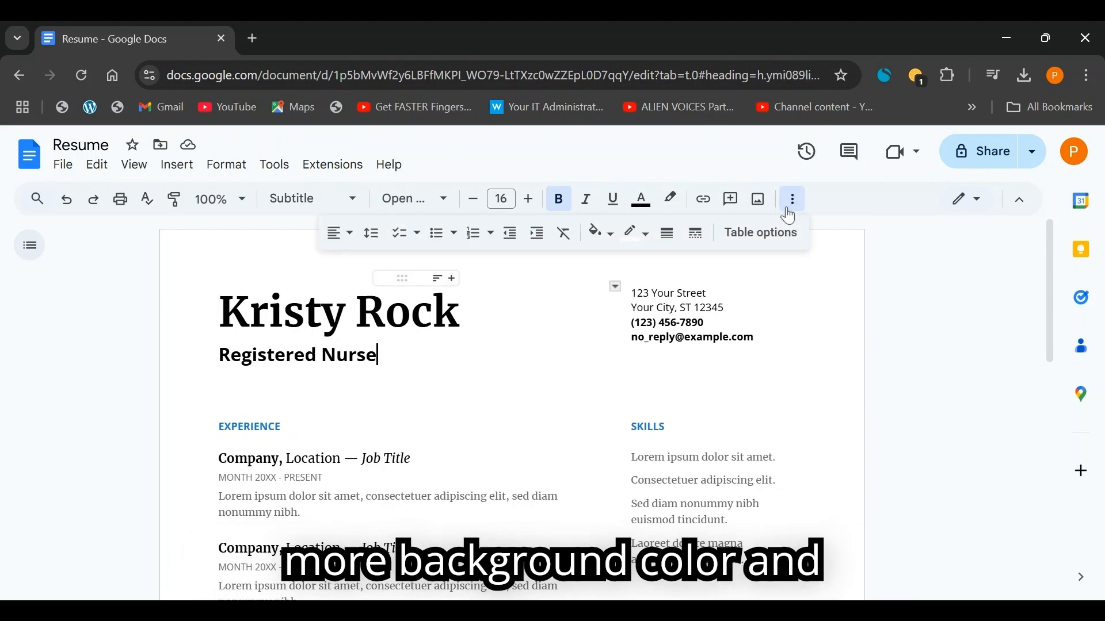
pyautogui.click(605, 239)
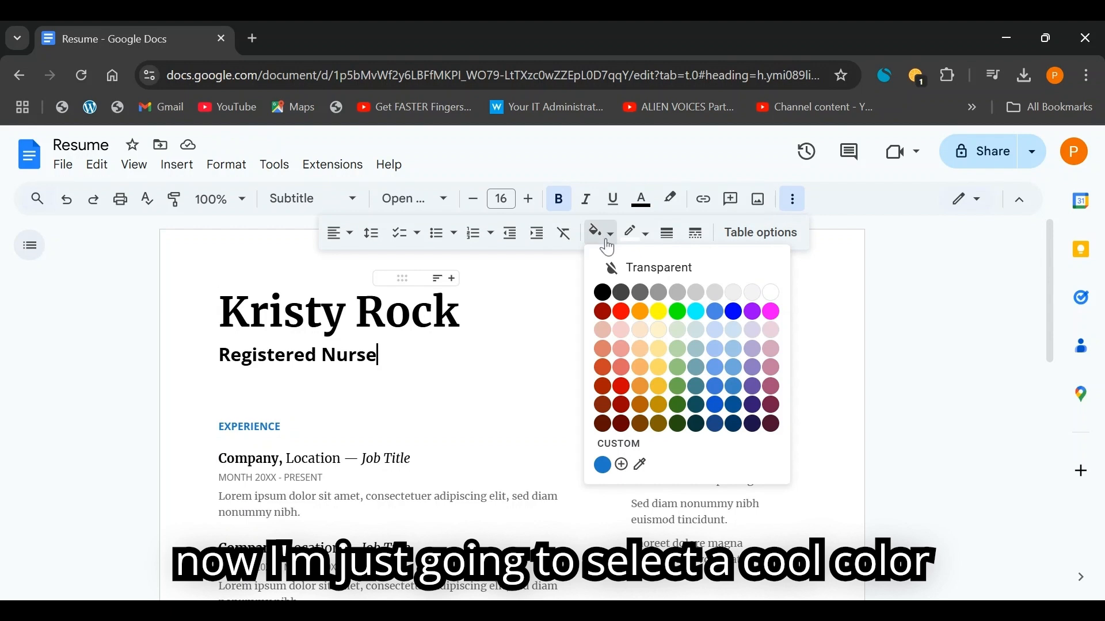
pyautogui.click(717, 367)
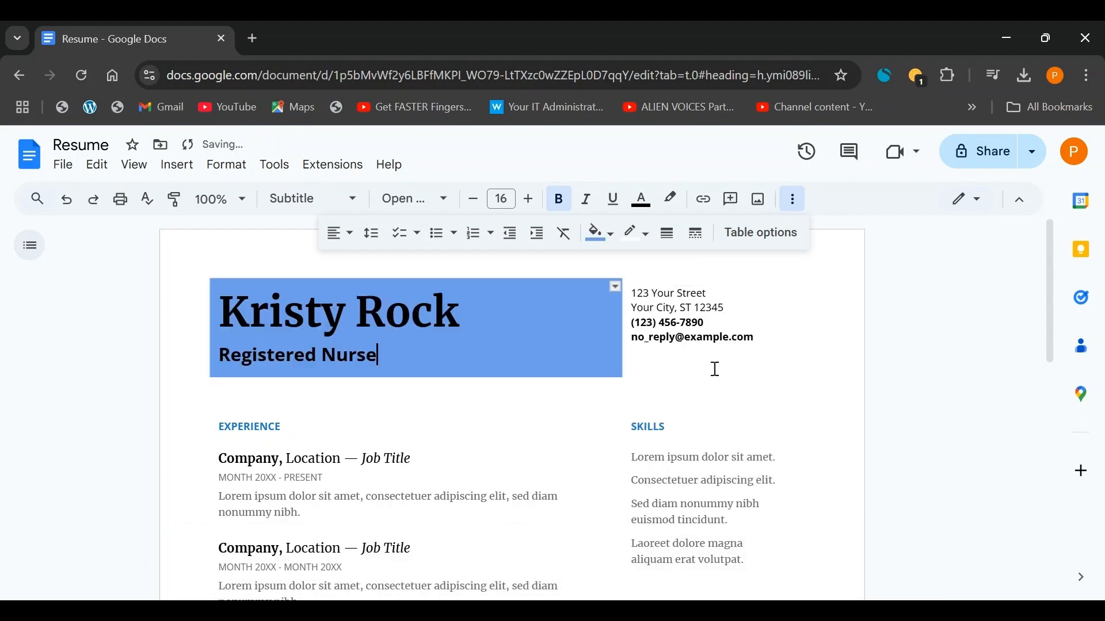
pyautogui.click(606, 237)
pyautogui.click(733, 368)
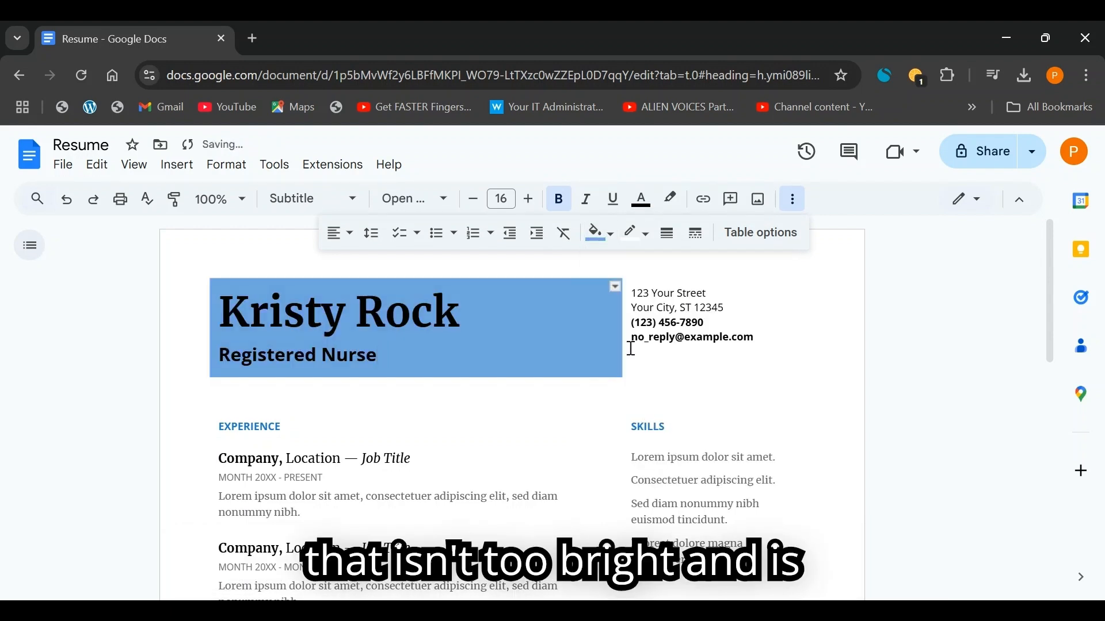
pyautogui.click(605, 233)
pyautogui.click(715, 349)
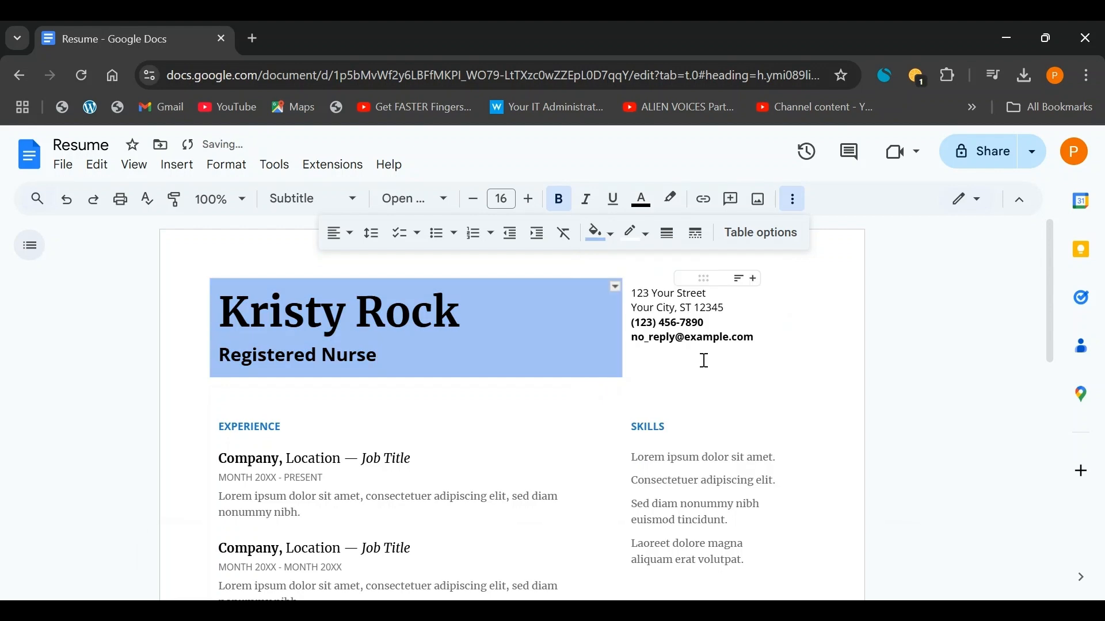
# Fill the header cell holding the contact details with the same light cornflower blue as the name cell.
pyautogui.click(650, 361)
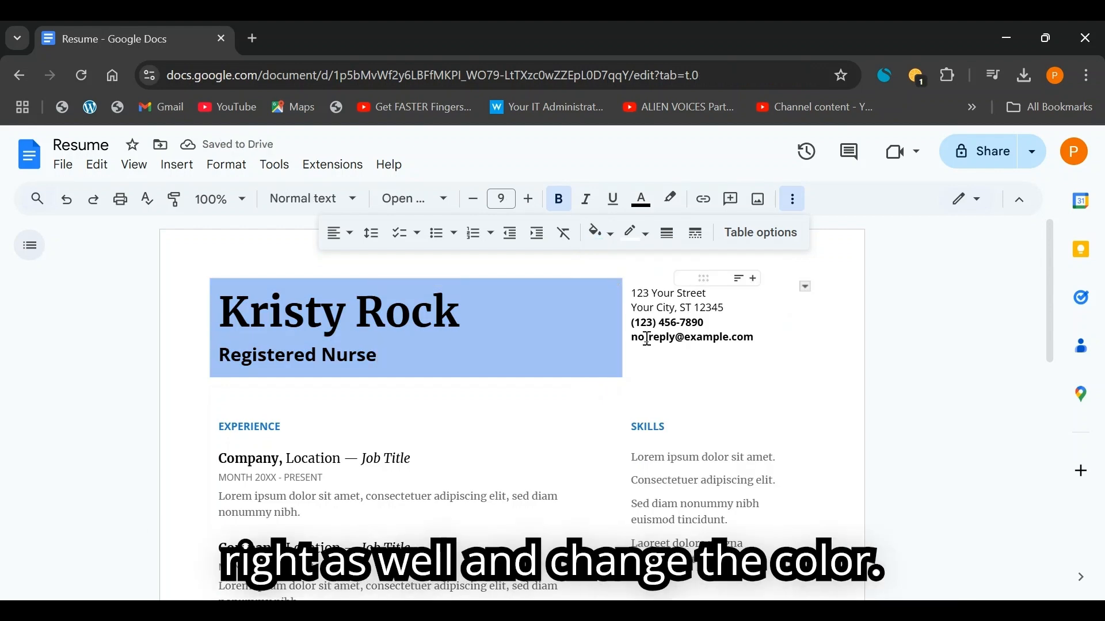
pyautogui.click(605, 233)
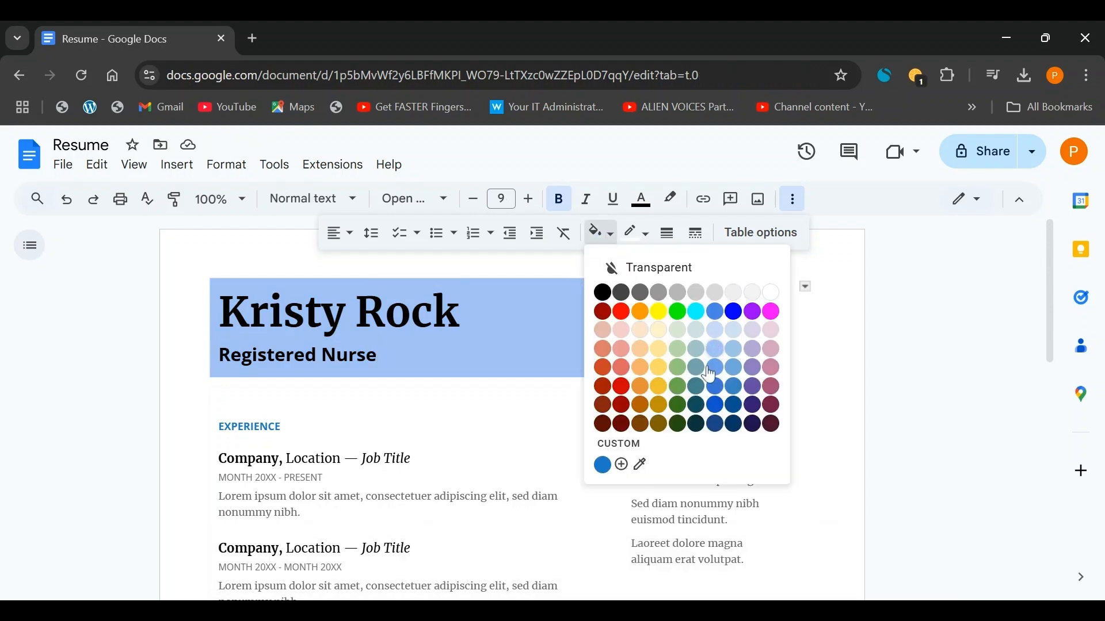
pyautogui.click(715, 348)
pyautogui.click(508, 401)
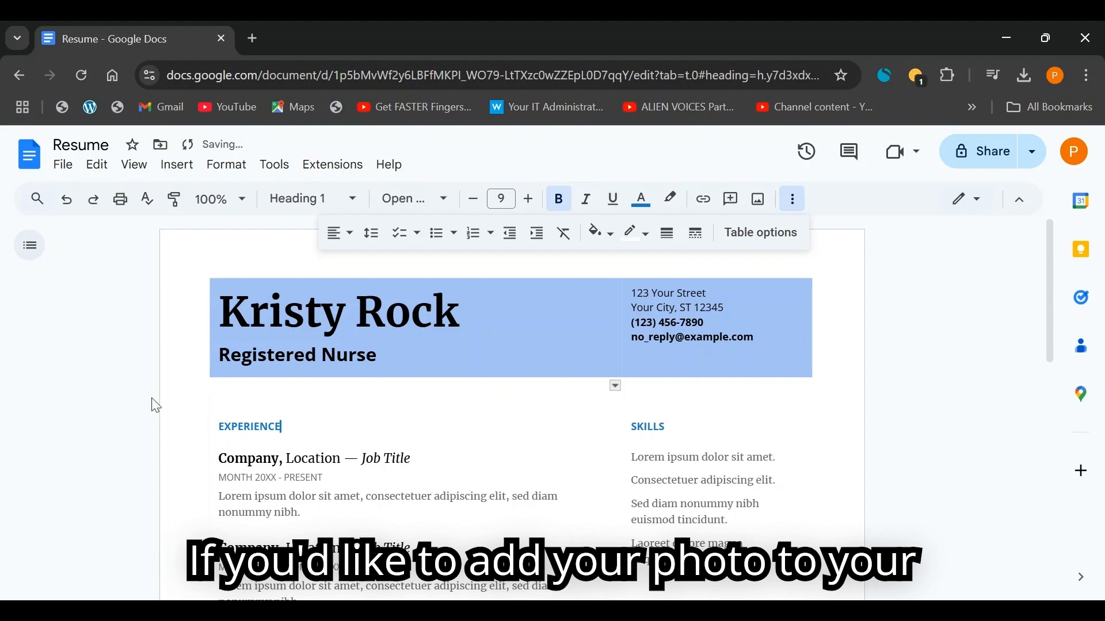
# Insert the portrait photo from the computer directly in front of the name in the header.
pyautogui.click(209, 307)
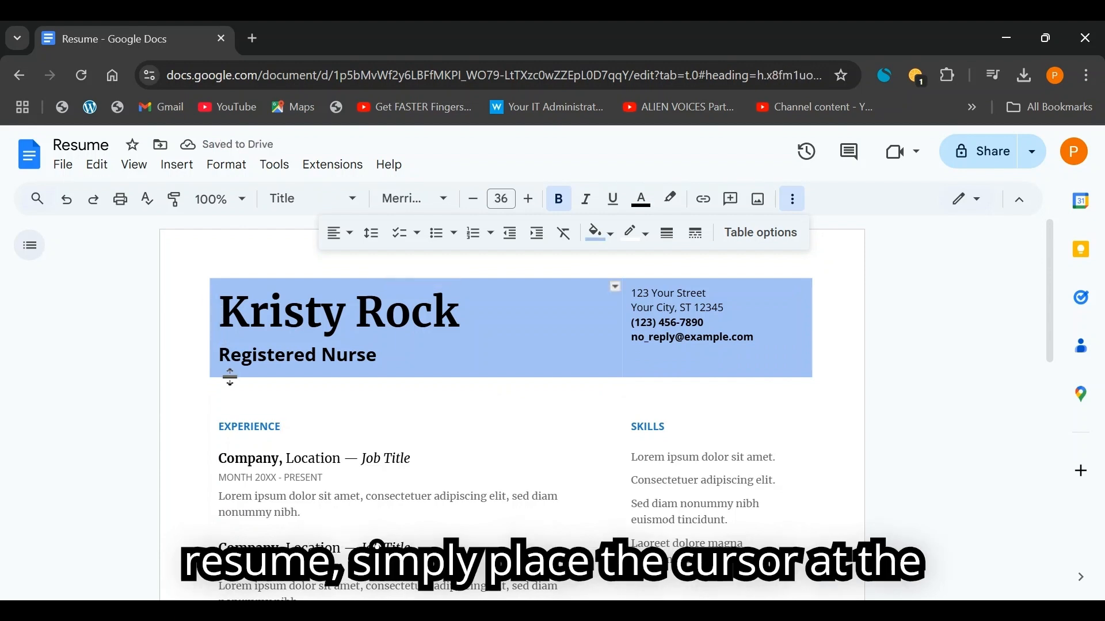
pyautogui.click(224, 309)
pyautogui.press('Delete')
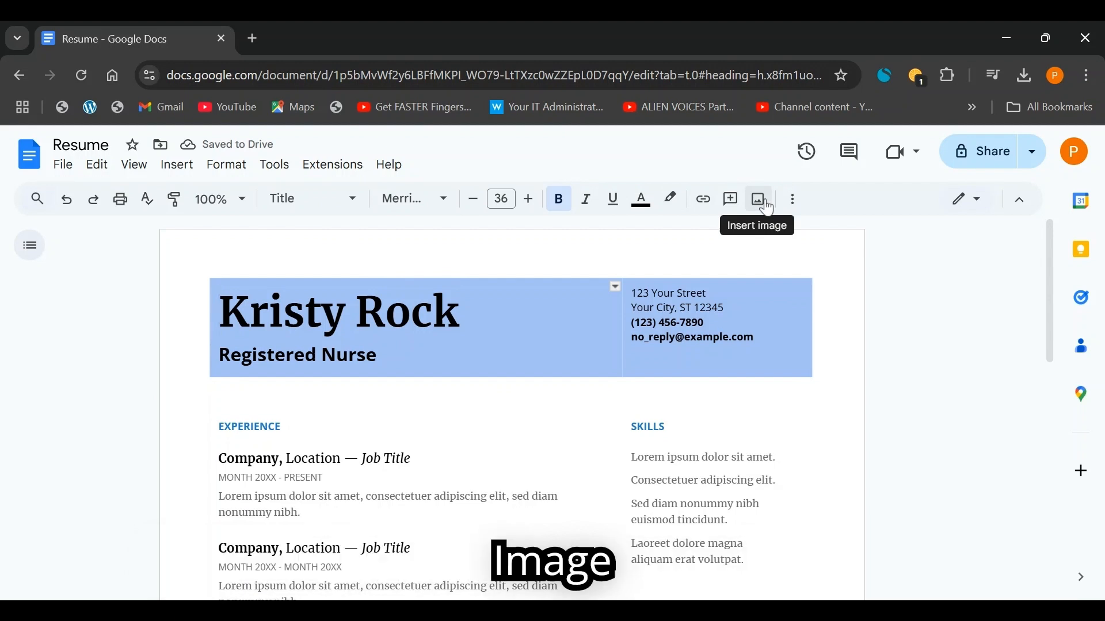
pyautogui.click(759, 200)
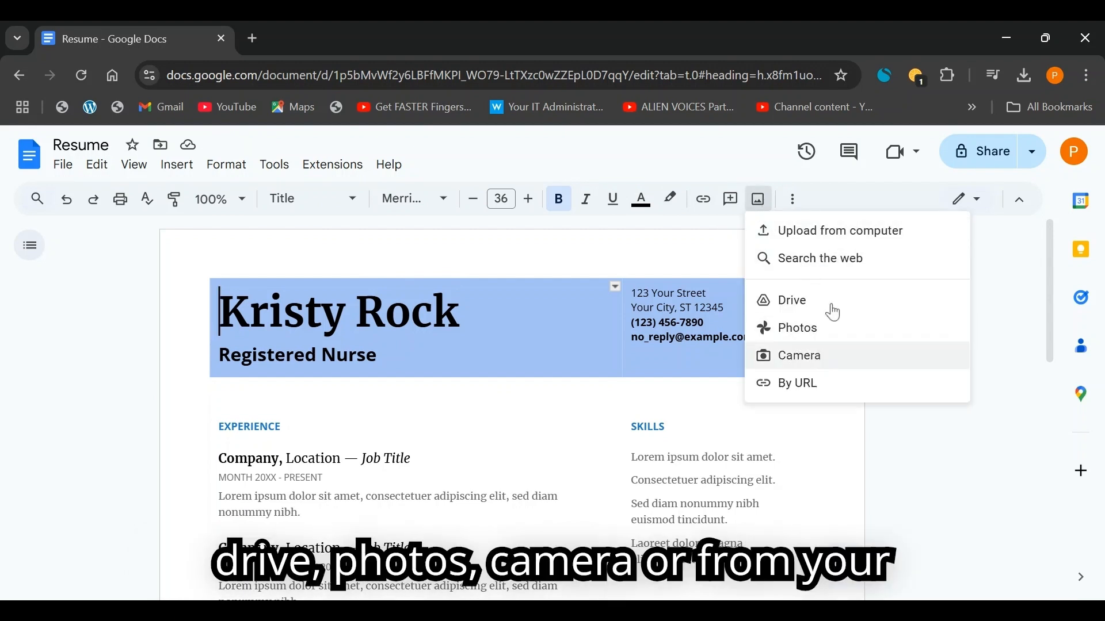
pyautogui.click(824, 229)
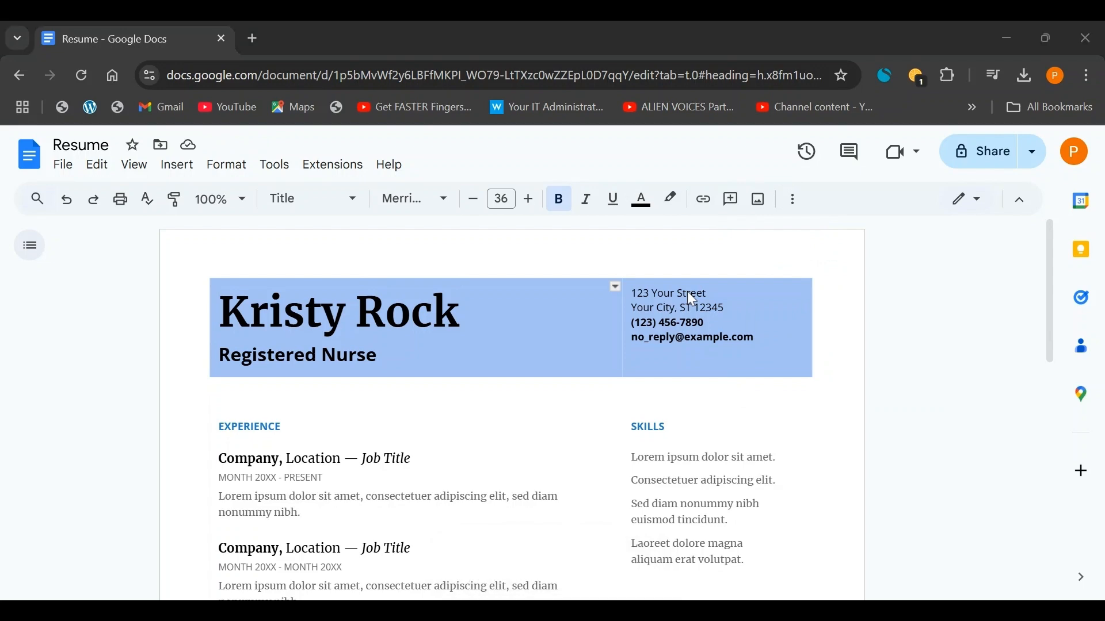
pyautogui.doubleClick(458, 367)
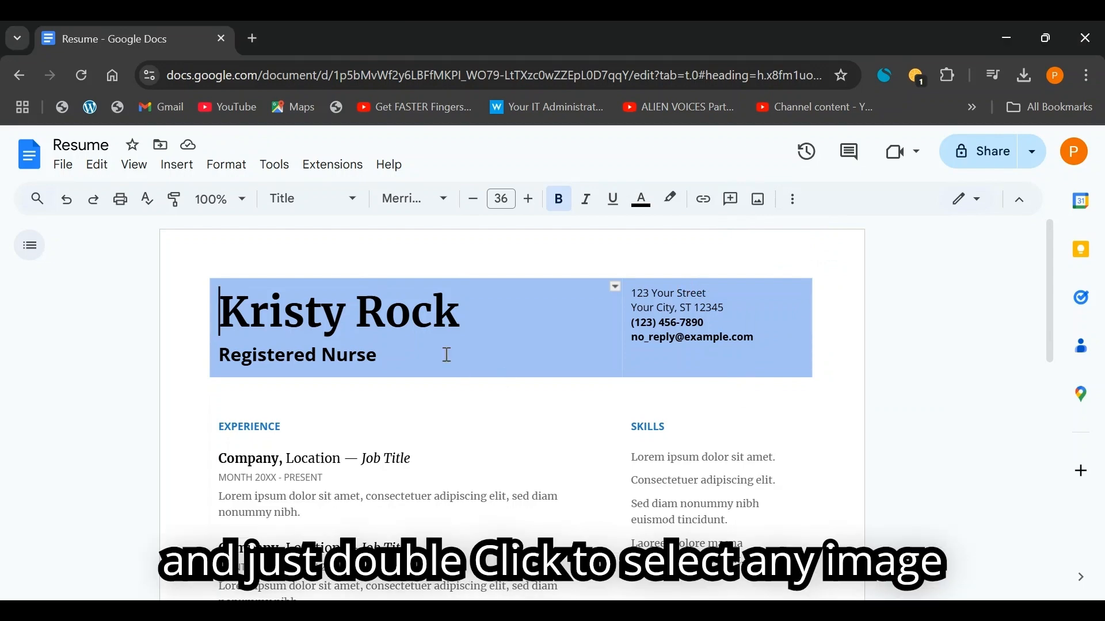
pyautogui.scroll(5, 504, 414)
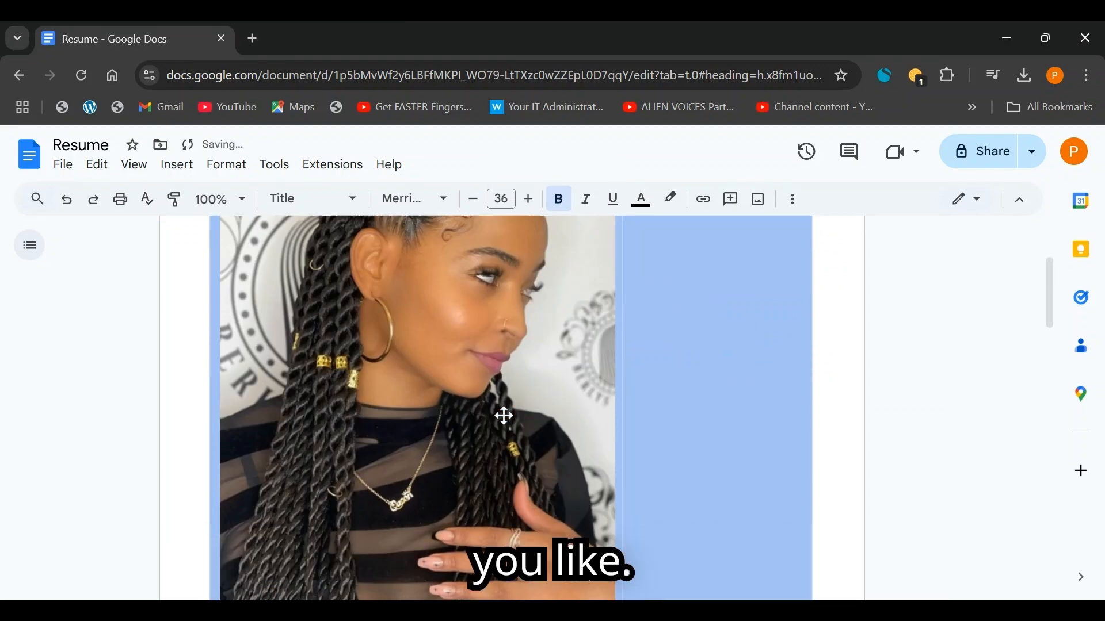
pyautogui.scroll(2, 504, 415)
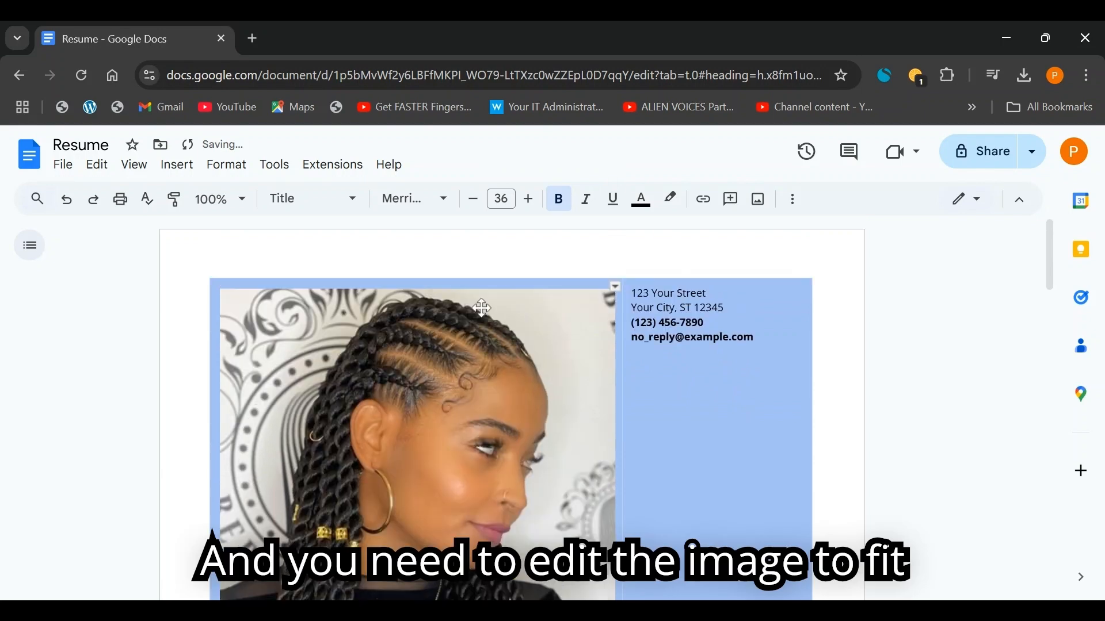
# Crop away the lower part of the portrait photo so that it ends just below the woman's chin.
pyautogui.click(378, 354)
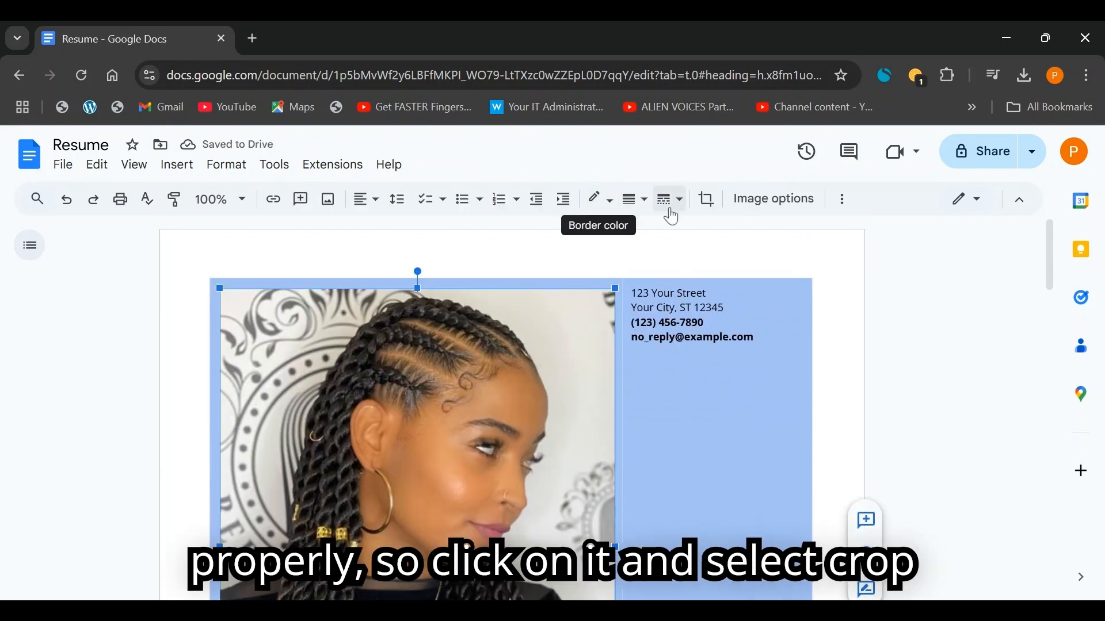
pyautogui.click(707, 200)
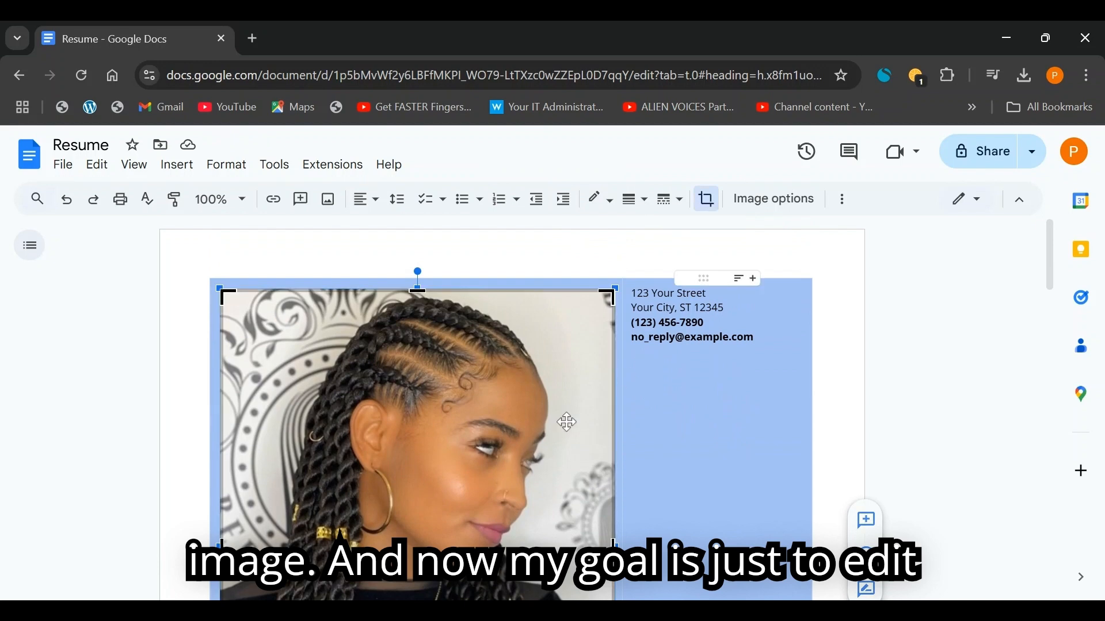
pyautogui.scroll(-5, 418, 467)
pyautogui.moveTo(417, 460); pyautogui.dragTo(418, 226)
pyautogui.scroll(2, 417, 242)
pyautogui.moveTo(417, 395); pyautogui.dragTo(417, 400)
pyautogui.scroll(2, 416, 397)
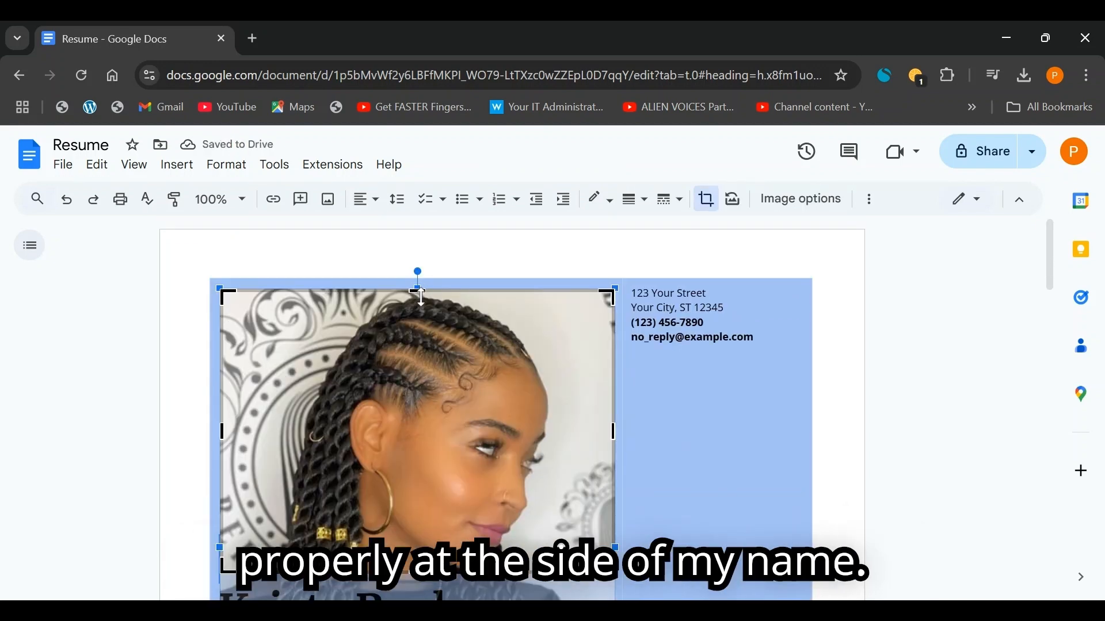
pyautogui.scroll(-2, 579, 442)
pyautogui.press('Return')
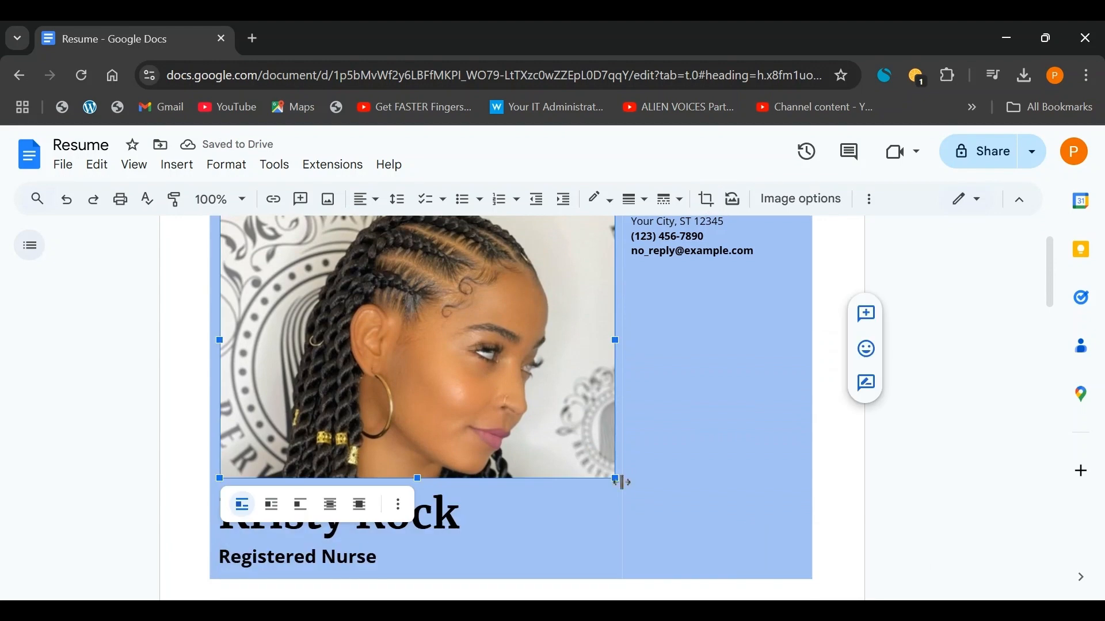
# Scale the portrait down to about half the width of its cell and set it to wrap text.
pyautogui.moveTo(615, 478); pyautogui.dragTo(439, 322)
pyautogui.scroll(2, 437, 334)
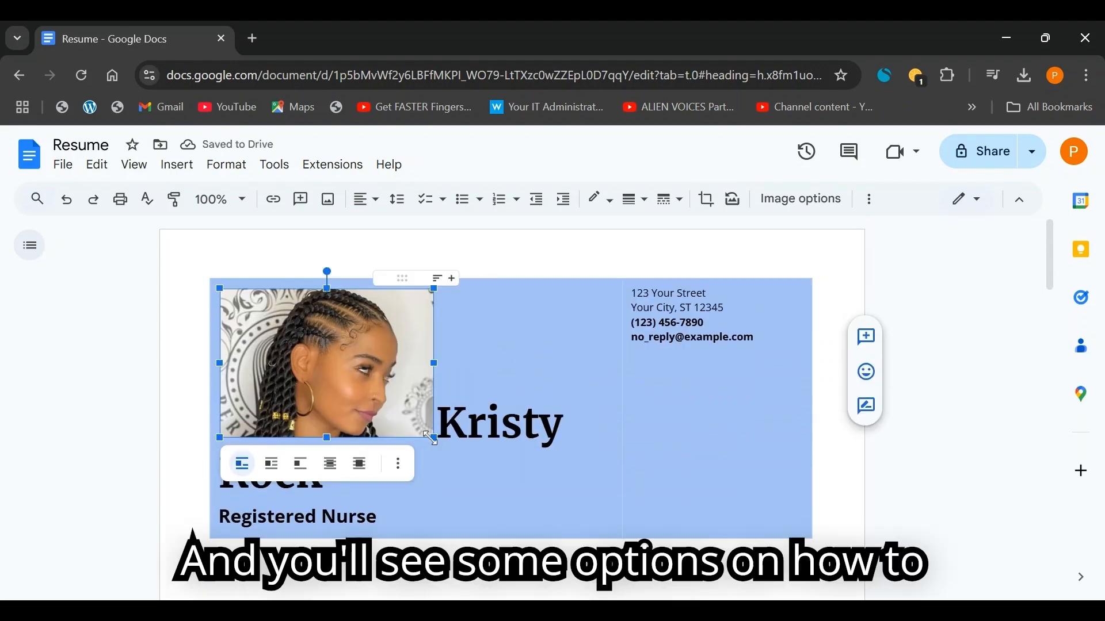
pyautogui.click(272, 466)
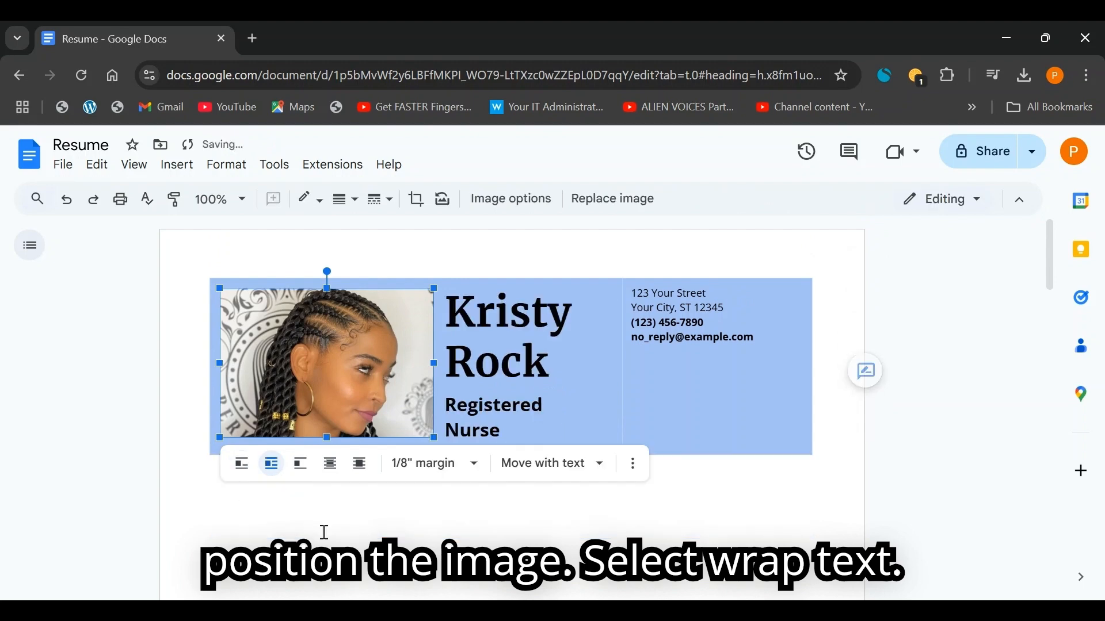
# Shrink the portrait further and crop its sides and lower edge to a small square around the head.
pyautogui.moveTo(433, 437); pyautogui.dragTo(394, 408)
pyautogui.click(416, 199)
pyautogui.moveTo(394, 349); pyautogui.dragTo(367, 349)
pyautogui.moveTo(221, 347); pyautogui.dragTo(239, 349)
pyautogui.click(312, 475)
pyautogui.doubleClick(311, 357)
pyautogui.click(312, 477)
pyautogui.doubleClick(308, 368)
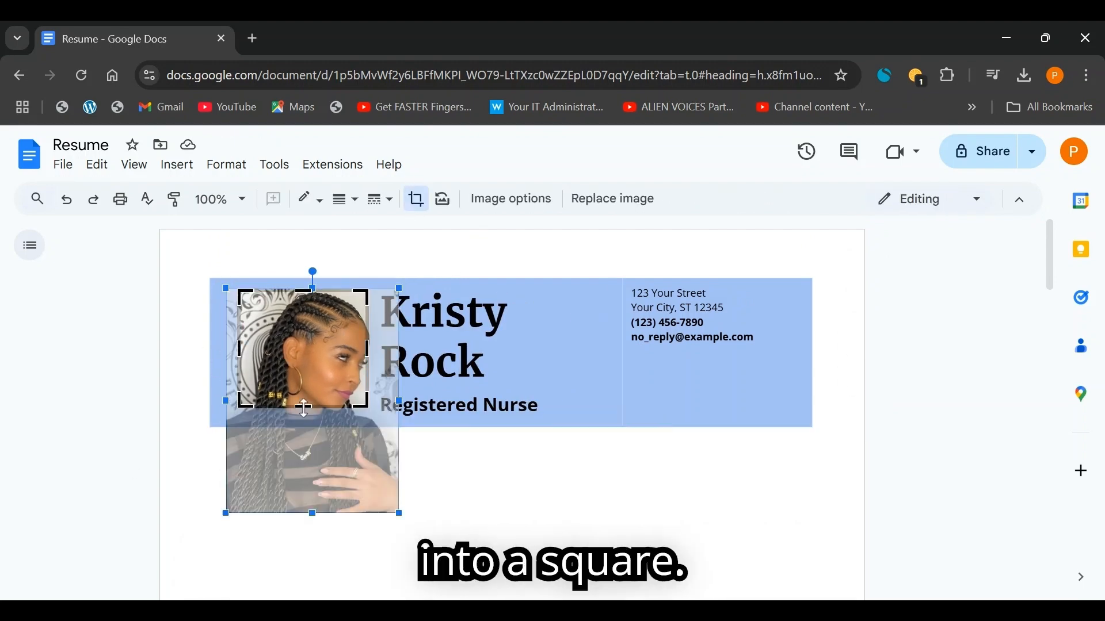
pyautogui.moveTo(303, 408); pyautogui.dragTo(350, 400)
pyautogui.click(420, 201)
pyautogui.click(397, 460)
pyautogui.click(291, 363)
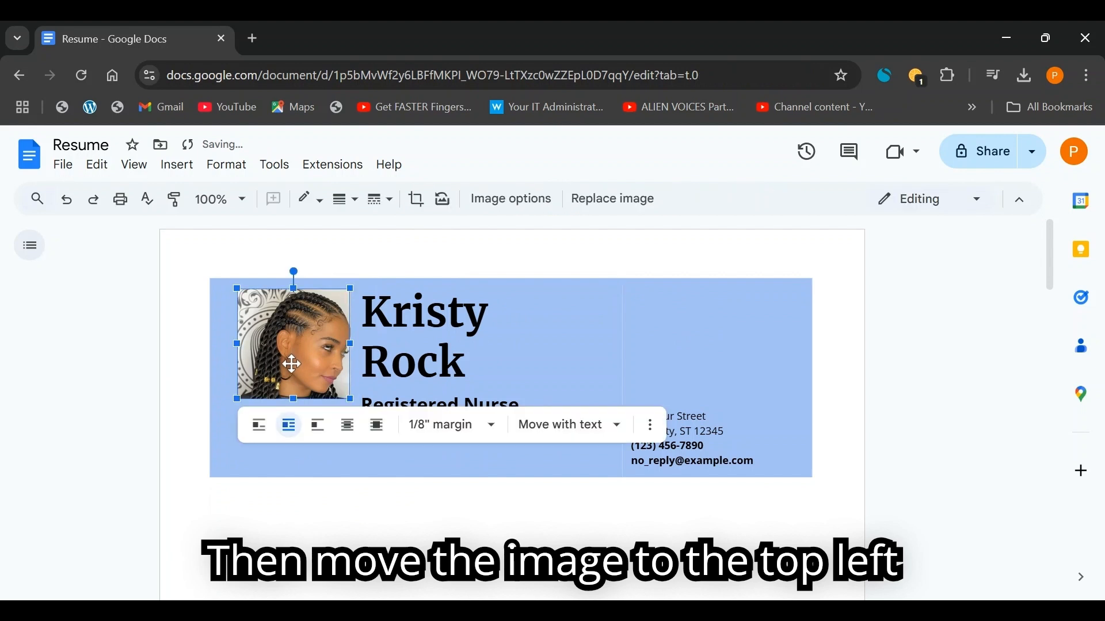
# Move the portrait into the header's upper-left corner and reduce the header row's height to the photo's lower edge.
pyautogui.moveTo(291, 364); pyautogui.dragTo(264, 352)
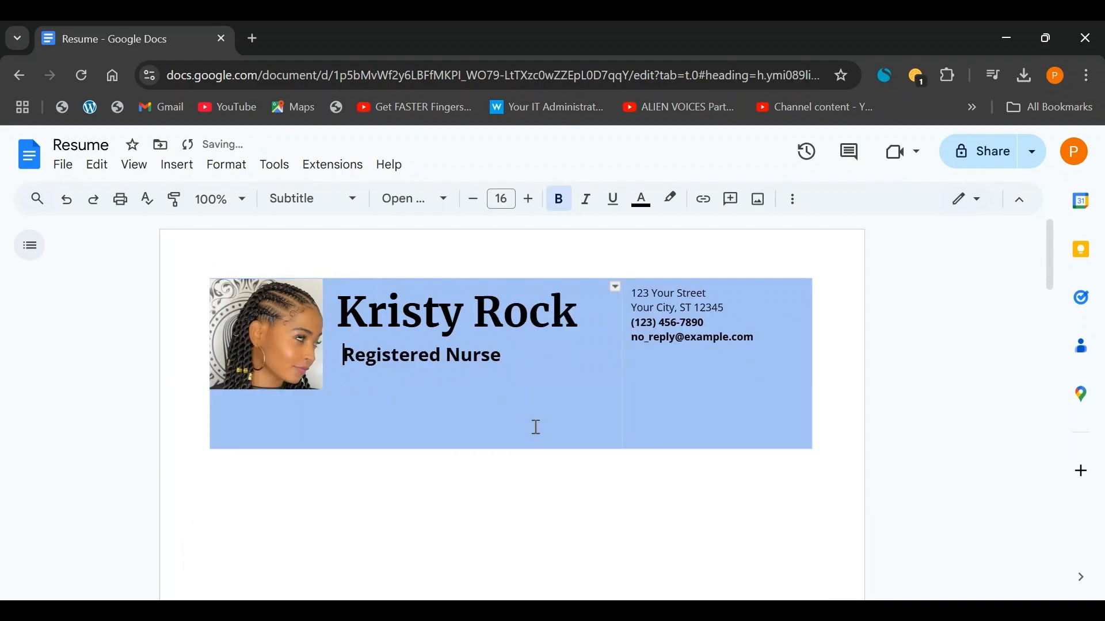
pyautogui.click(519, 449)
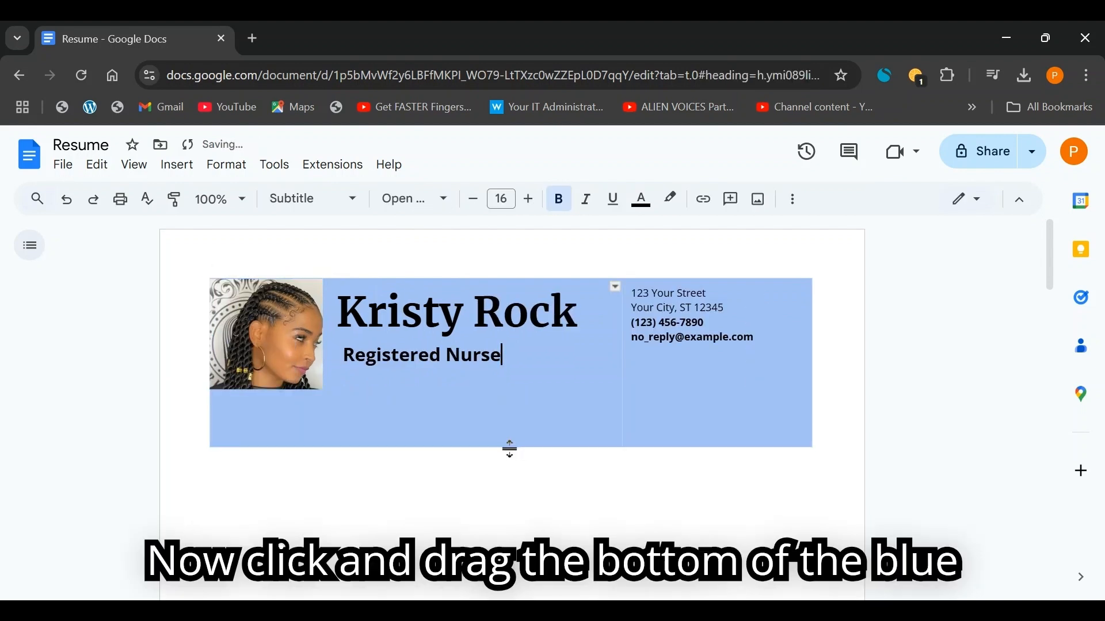
pyautogui.moveTo(509, 449); pyautogui.dragTo(514, 390)
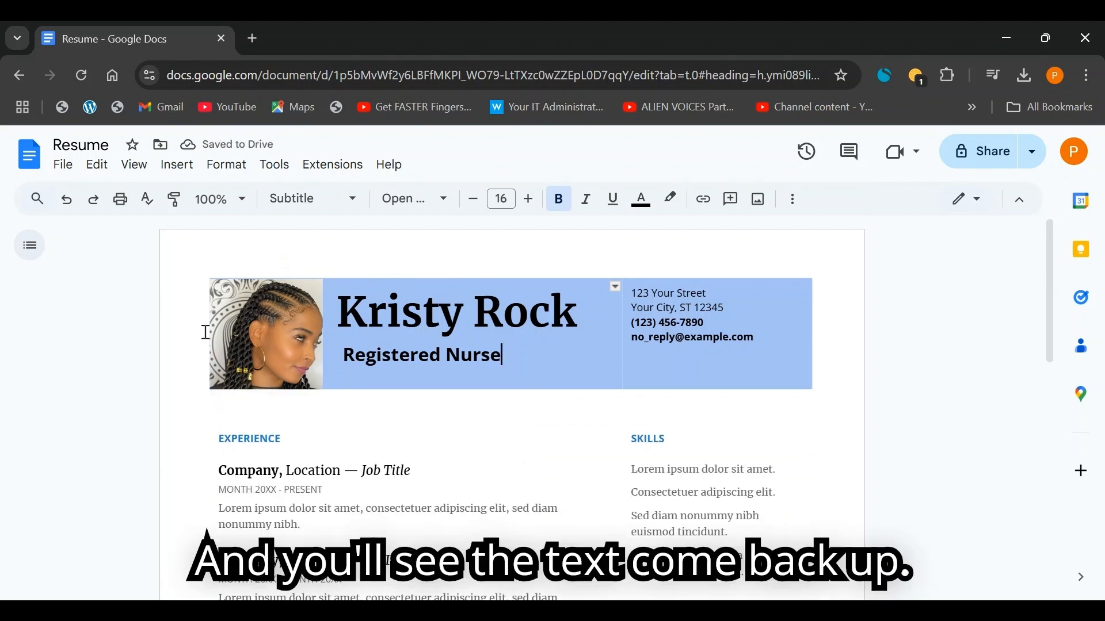
# Make the "EXPERIENCE" heading bold and set its font size to 15.
pyautogui.scroll(-2, 294, 355)
pyautogui.click(294, 355)
pyautogui.moveTo(288, 355); pyautogui.dragTo(219, 353)
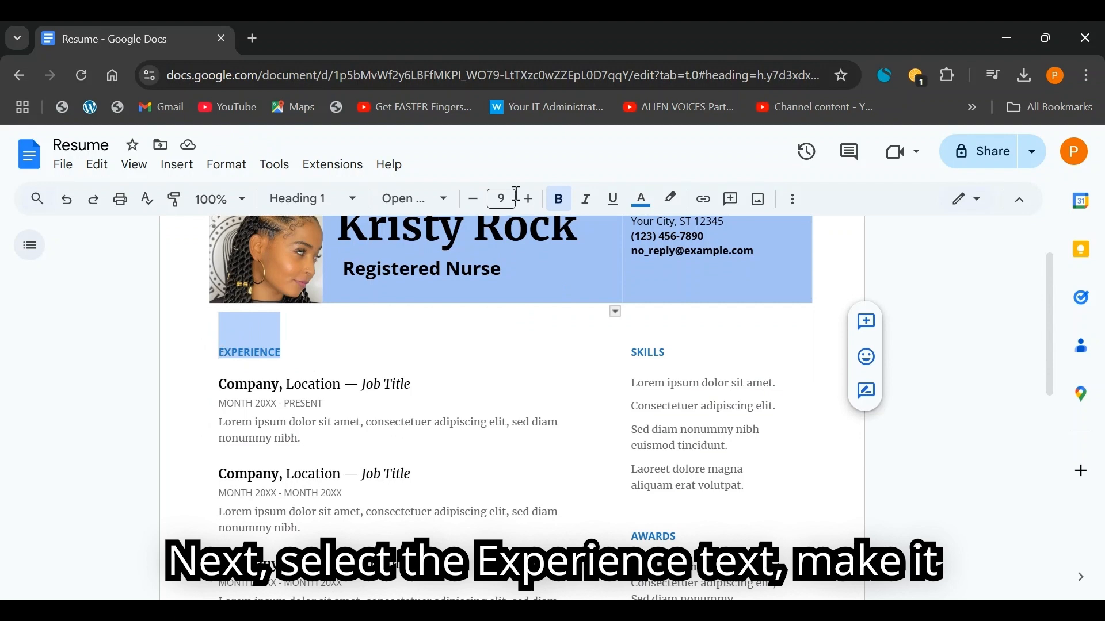
pyautogui.click(558, 199)
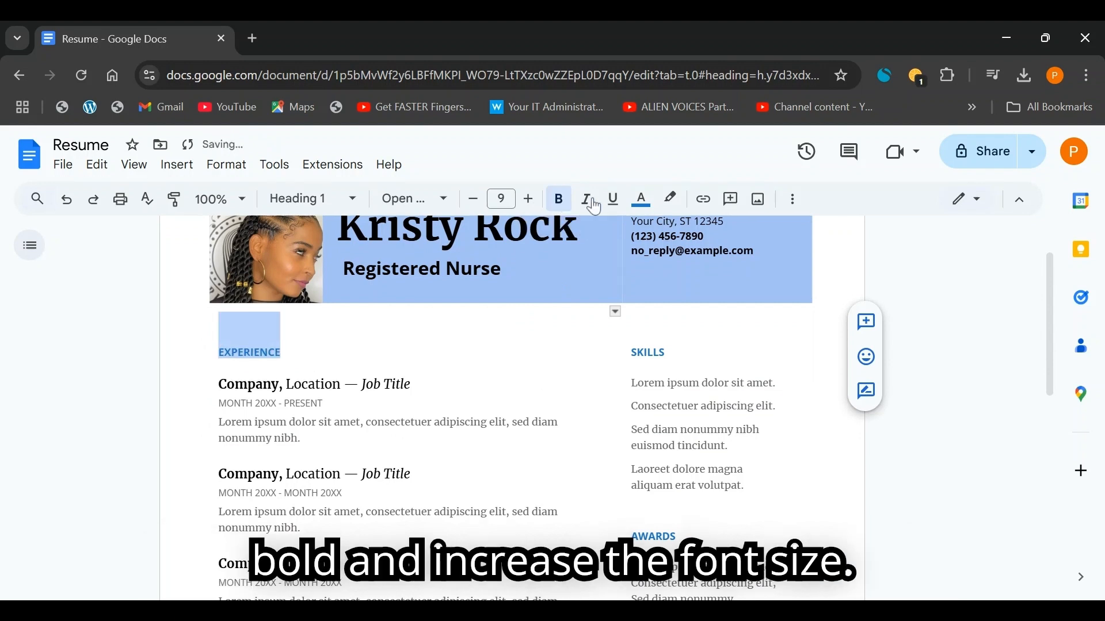
pyautogui.click(529, 199)
pyautogui.click(530, 199)
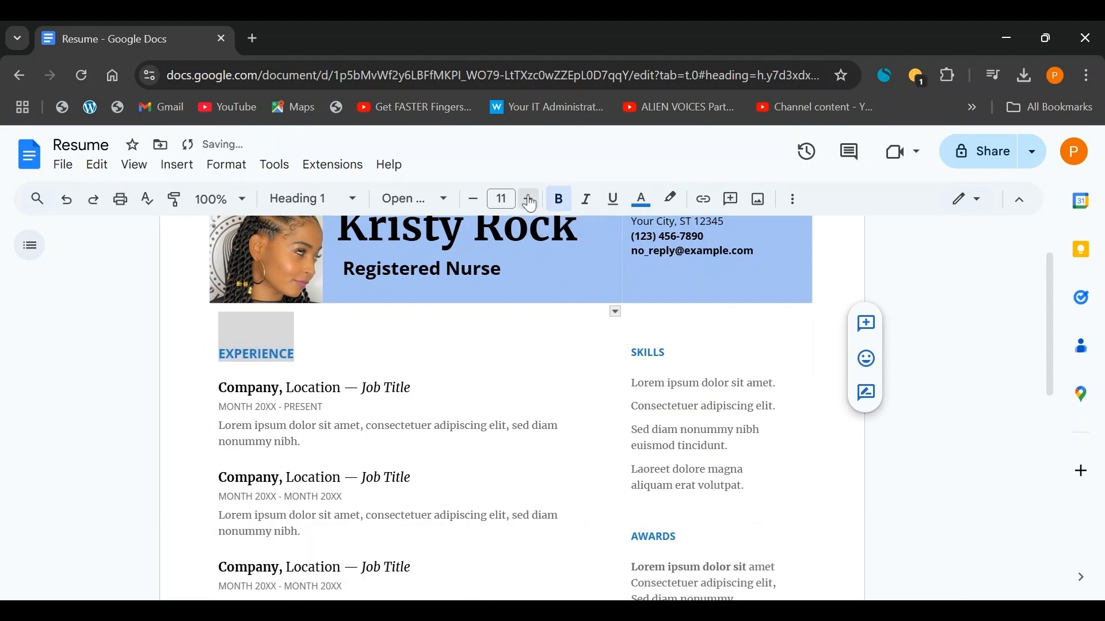
pyautogui.click(530, 199)
pyautogui.click(530, 199)
pyautogui.click(529, 199)
pyautogui.click(530, 199)
# Change the "EXPERIENCE" heading to "WORK EXPERIENCE".
pyautogui.scroll(-1, 217, 285)
pyautogui.click(216, 285)
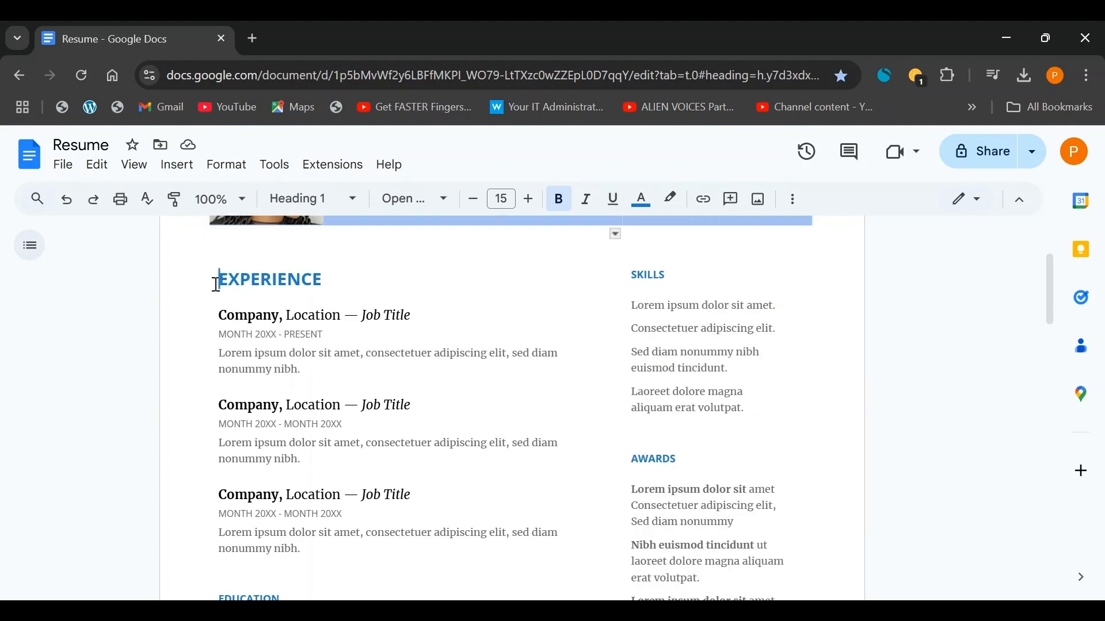
pyautogui.write('WORK')
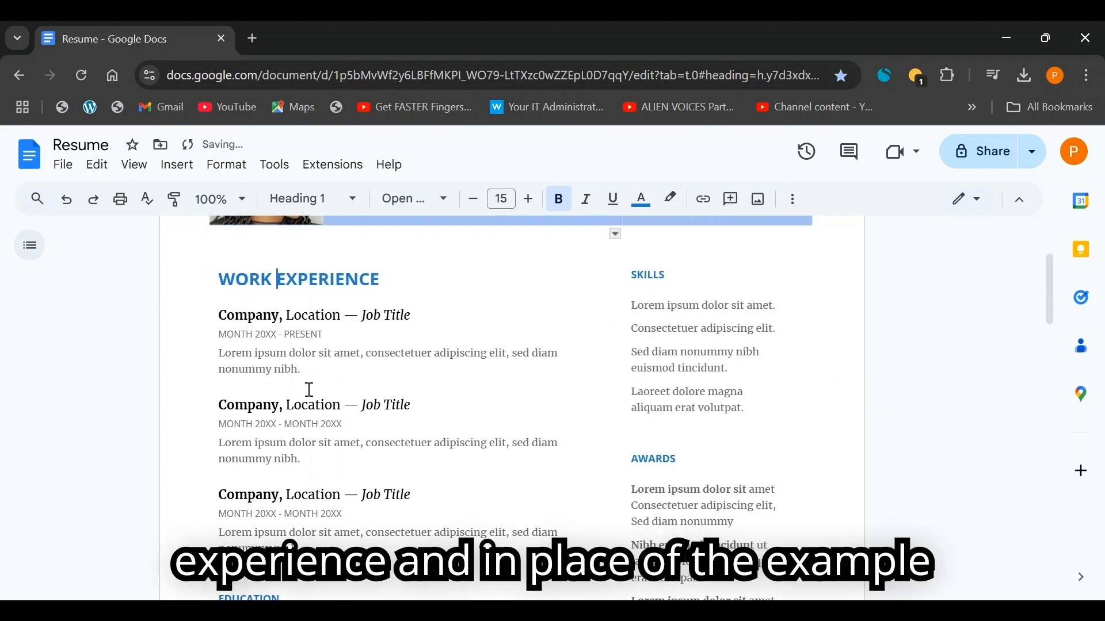
# Replace the three placeholder jobs with entries for "REGISTERED NURSE AT BORCELLE HOSPITAL" and "PUBLIC HEALTH NURSE AT FAUGET CLINIC", including their descriptions.
pyautogui.moveTo(218, 316); pyautogui.dragTo(322, 341)
pyautogui.click(345, 375)
pyautogui.moveTo(218, 316); pyautogui.dragTo(340, 554)
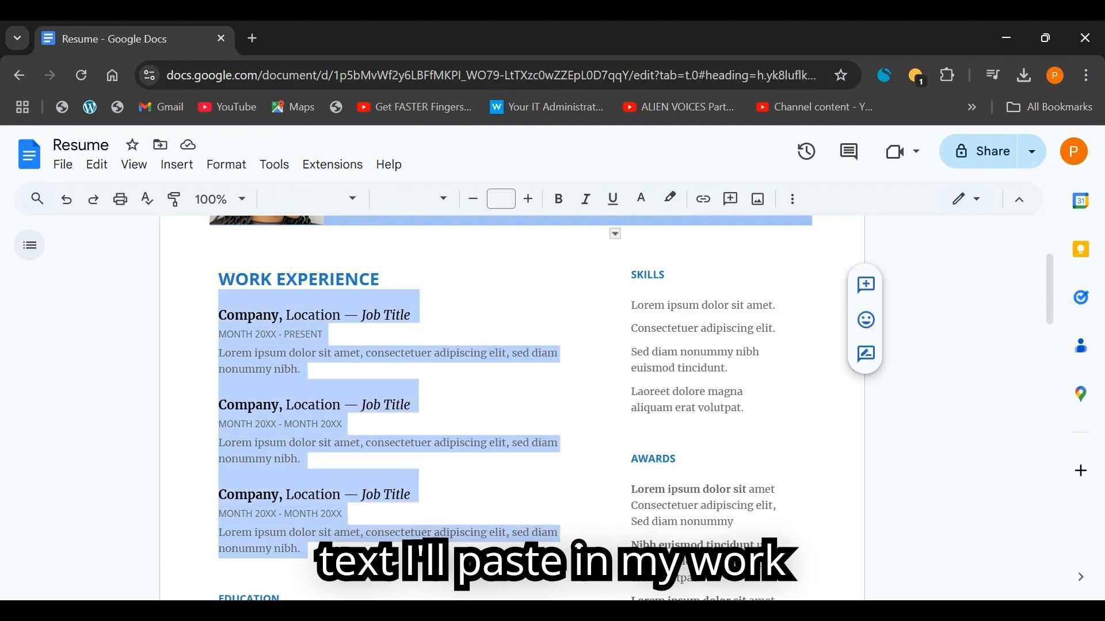
pyautogui.write('REGISTERED NURSE AT BORCELLE HOSPITAL Provided compassionate care to patients in the medical-surgical unit, administering medications, conducting assessments, and collaborating with the healthcare team to ensure optimal patient outcomes. PUBLIC HEALTH NURSE AT FAUGET CLINIC Conducted community health assessments, implemented health education programs, and administered vaccinations to promote wellness and prevent disease in the local area.')
# Set the "REGISTERED NURSE AT BORCELLE HOSPITAL" line to Arial with black text.
pyautogui.moveTo(487, 304); pyautogui.dragTo(218, 303)
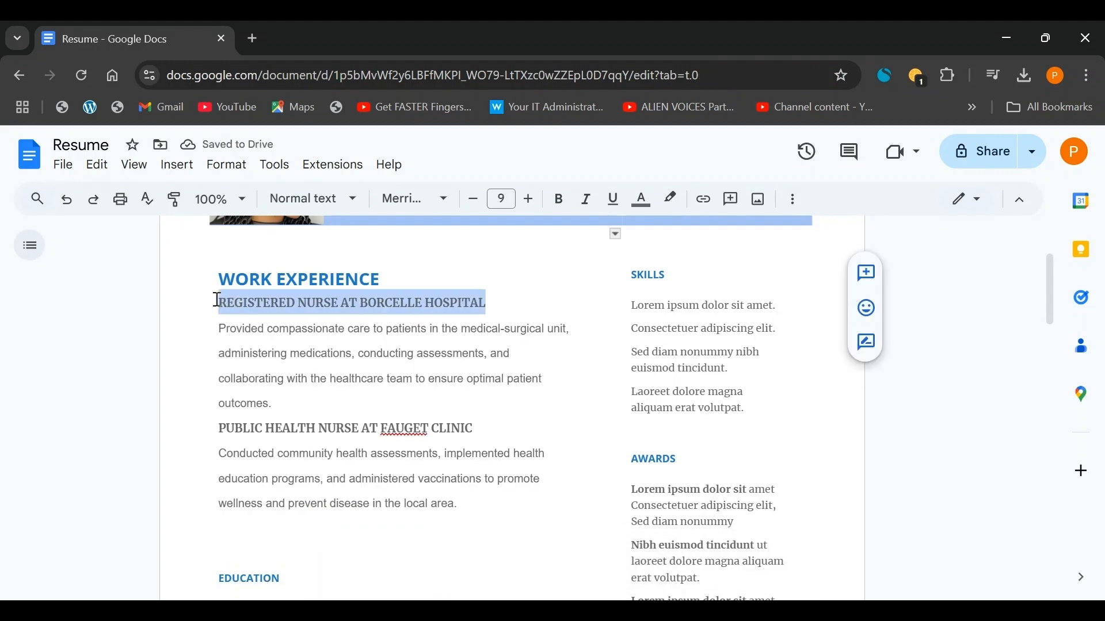
pyautogui.click(438, 201)
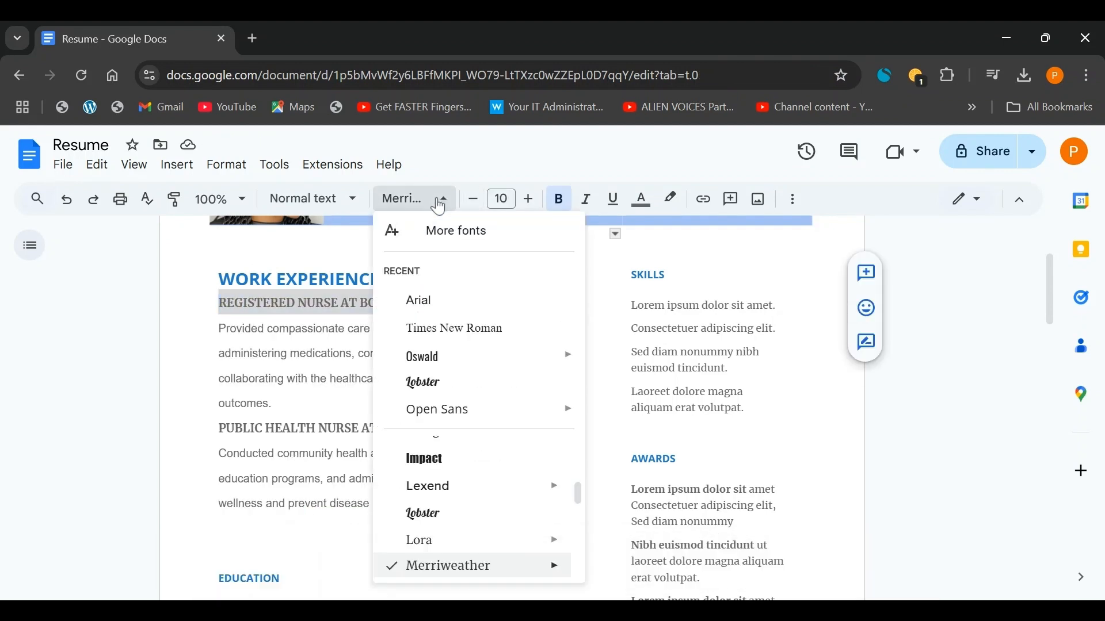
pyautogui.click(442, 300)
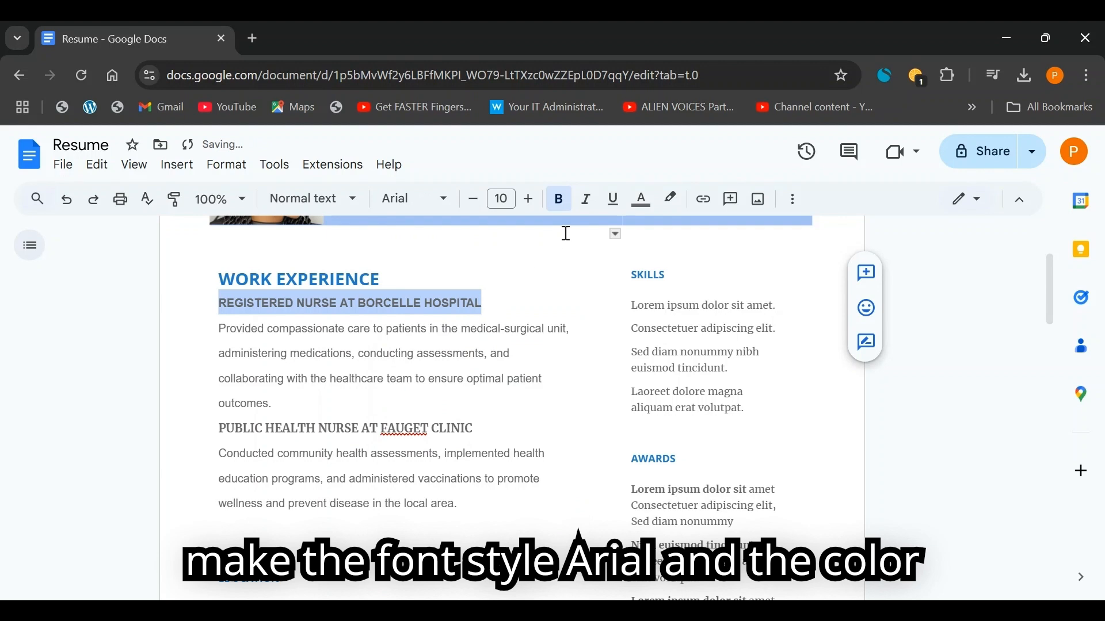
pyautogui.click(642, 201)
pyautogui.click(645, 233)
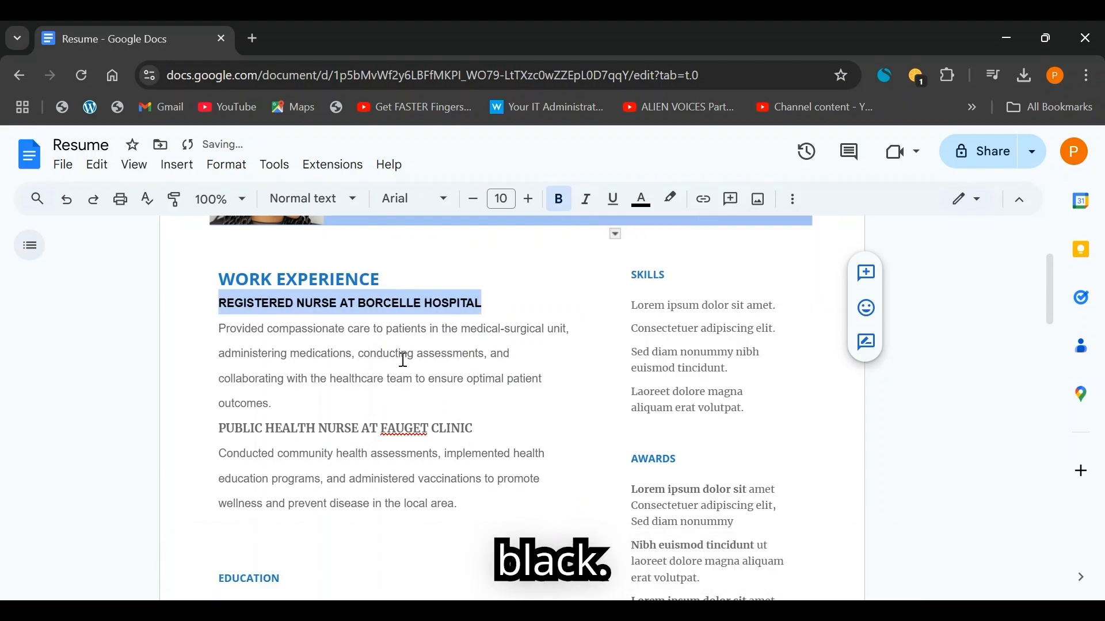
# Format the "PUBLIC HEALTH NURSE AT FAUGET CLINIC" line in Arial with black text.
pyautogui.moveTo(456, 441); pyautogui.dragTo(219, 428)
pyautogui.click(444, 199)
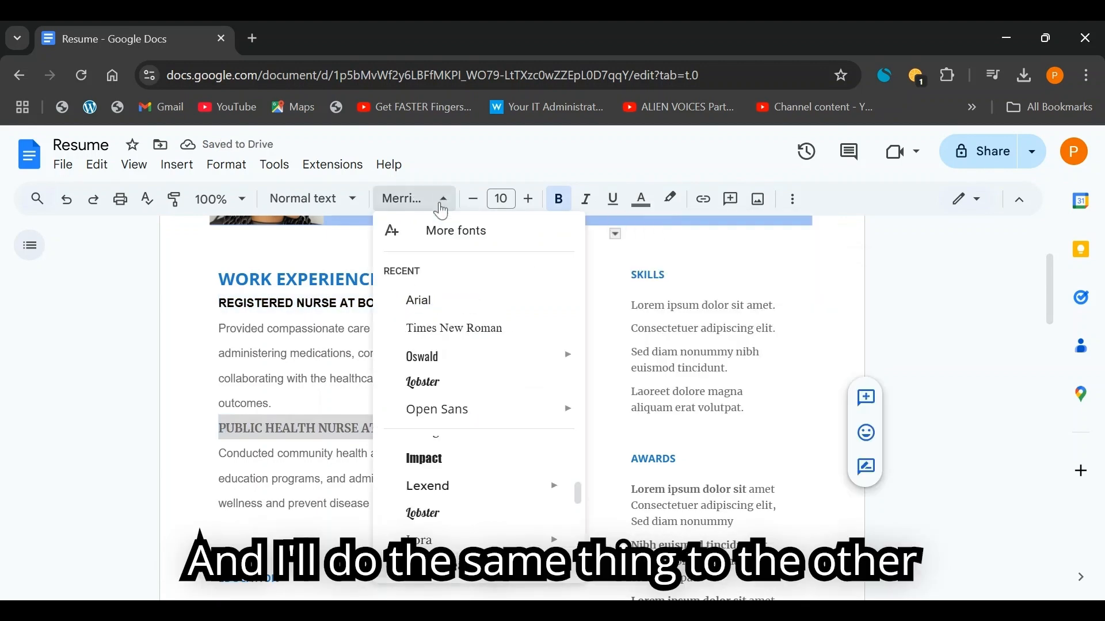
pyautogui.click(473, 300)
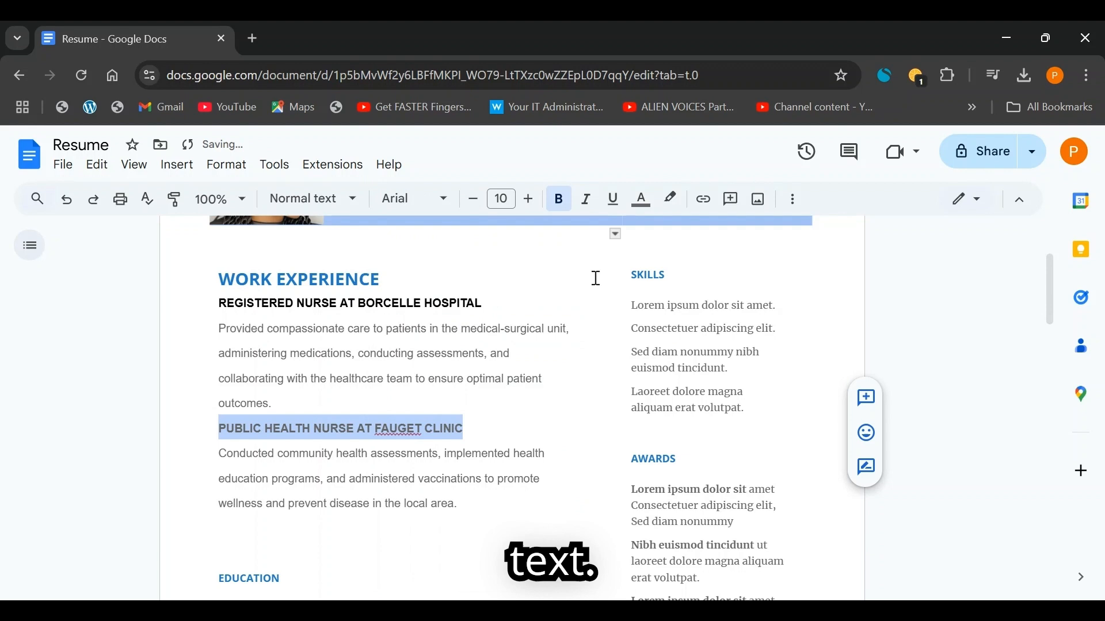
pyautogui.click(643, 201)
pyautogui.click(646, 232)
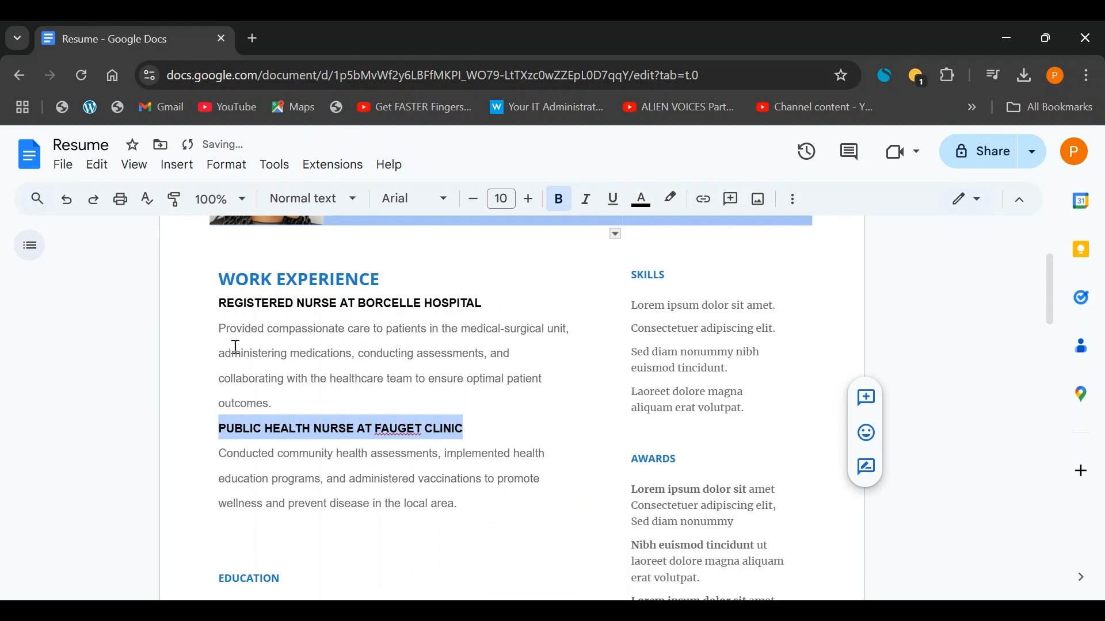
# Set the description under "REGISTERED NURSE AT BORCELLE HOSPITAL" to Arial.
pyautogui.moveTo(277, 401); pyautogui.dragTo(210, 326)
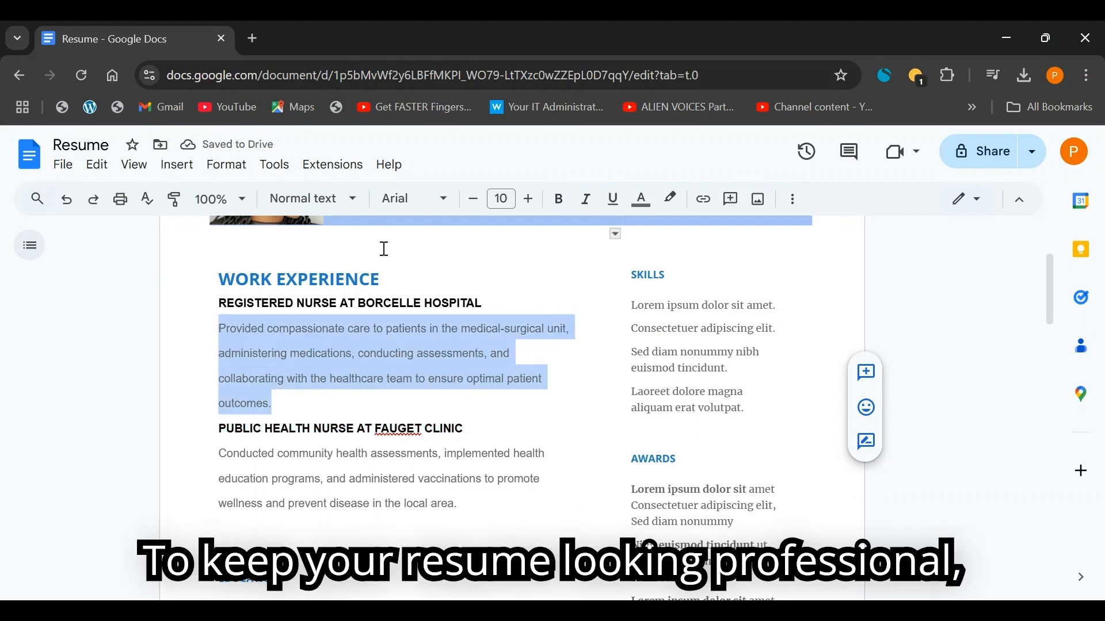
pyautogui.click(441, 202)
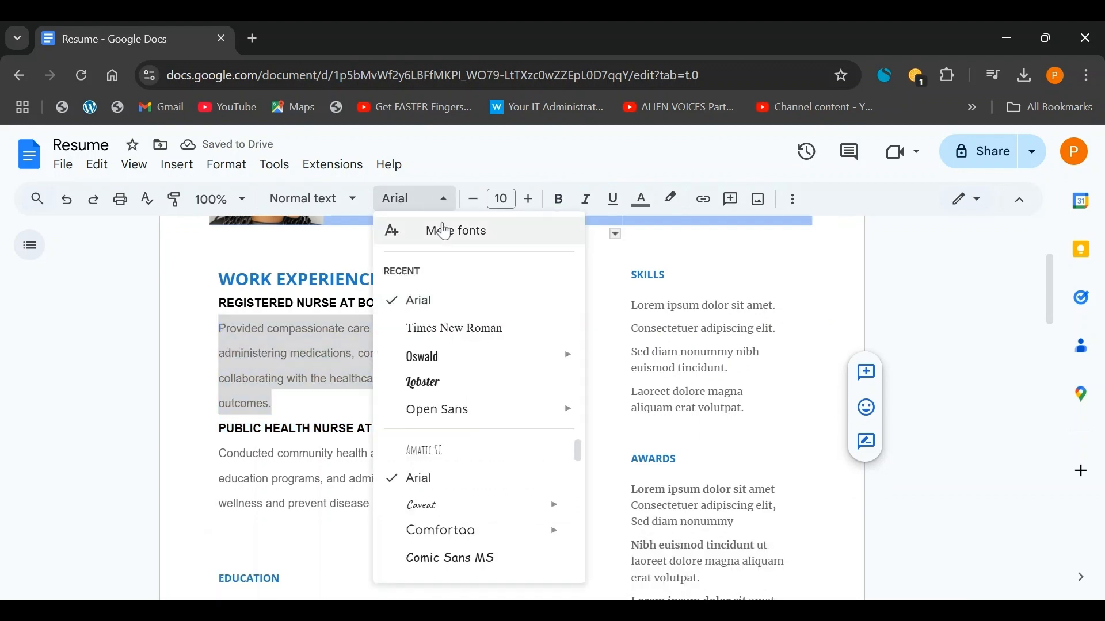
pyautogui.click(449, 294)
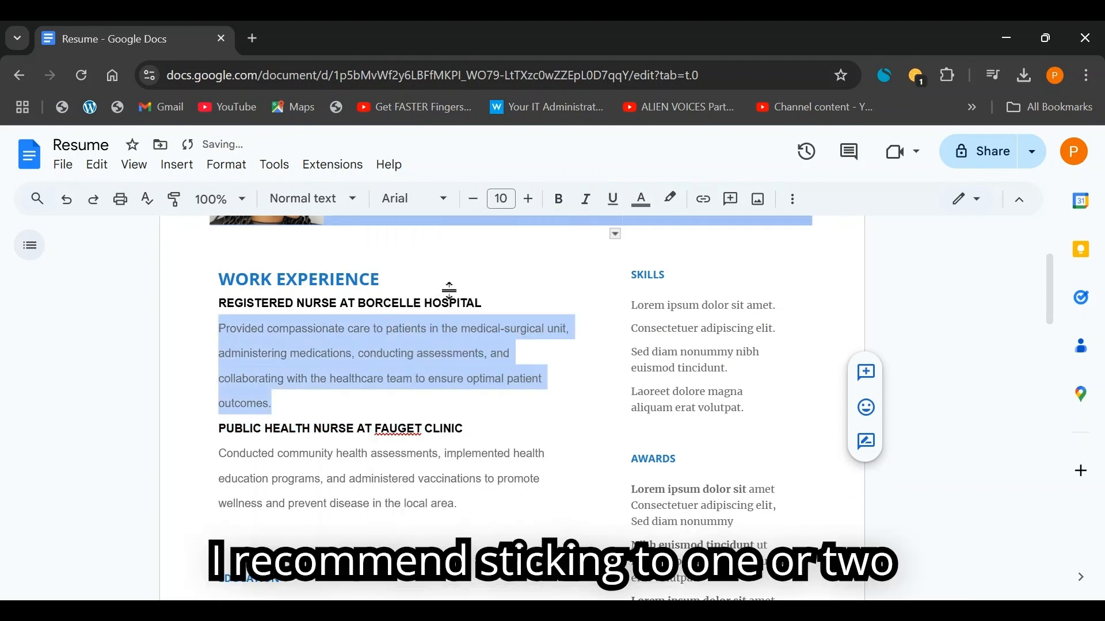
# Add a blank line between the two job entries and another below the "WORK EXPERIENCE" heading.
pyautogui.click(402, 343)
pyautogui.click(287, 409)
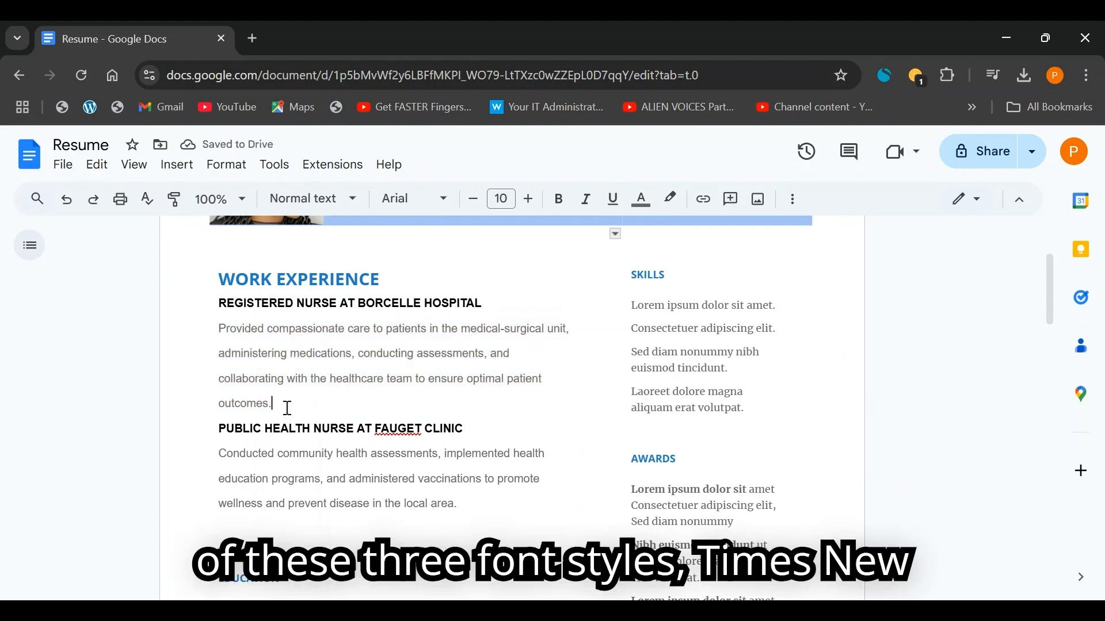
pyautogui.press('Return')
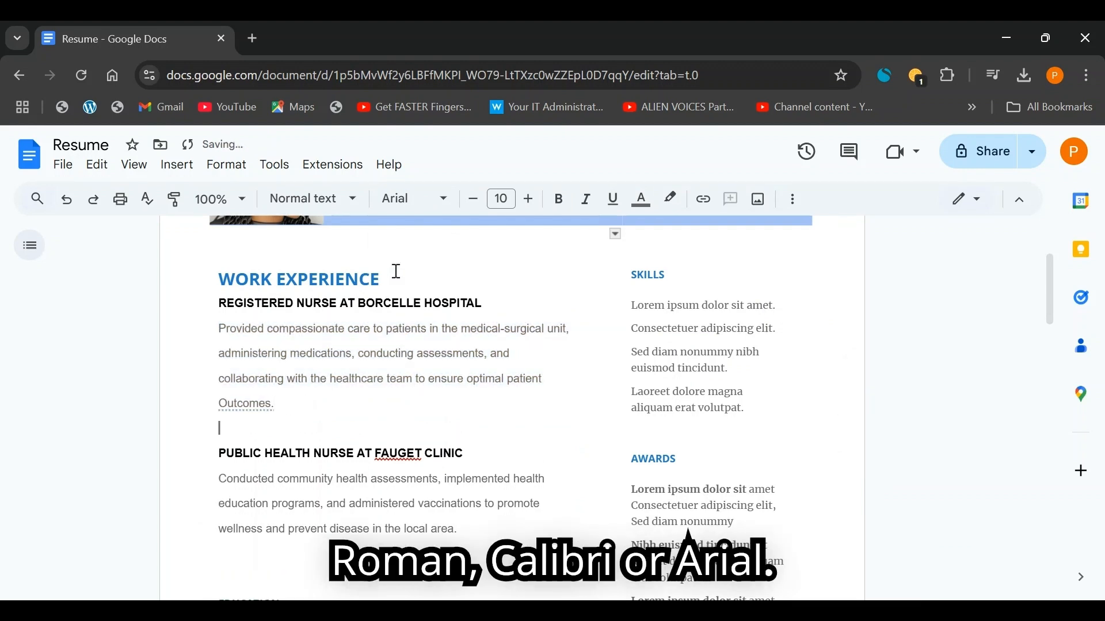
pyautogui.click(395, 275)
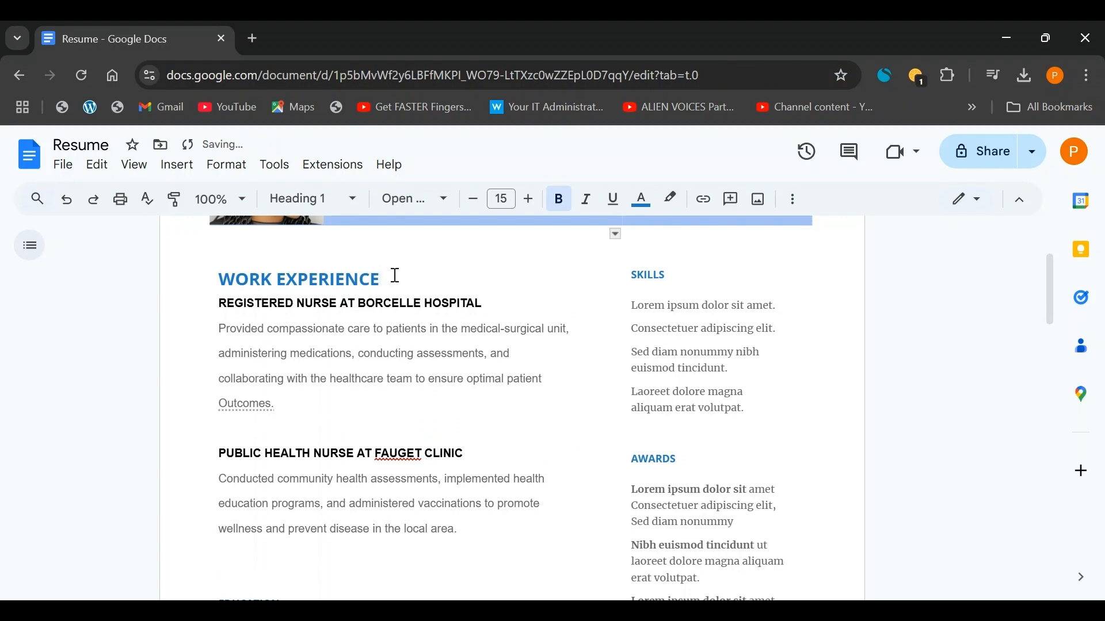
pyautogui.press('Return')
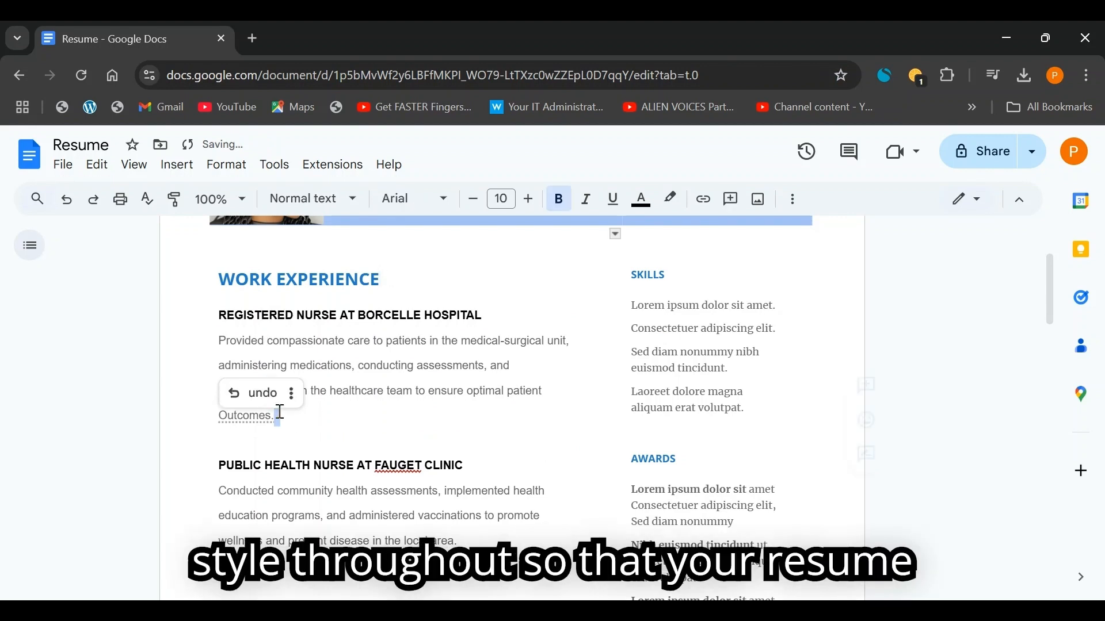
# Review how both job descriptions are worded, especially the opening phrase "Provided compassionate care to patients".
pyautogui.moveTo(276, 415); pyautogui.dragTo(205, 344)
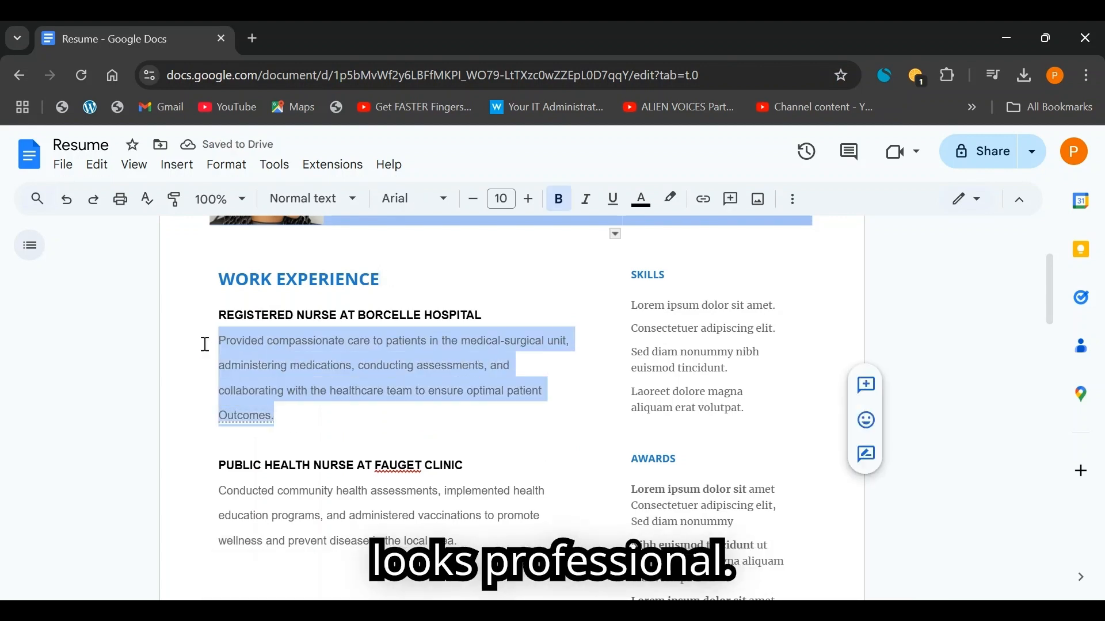
pyautogui.click(320, 391)
pyautogui.scroll(-3, 484, 432)
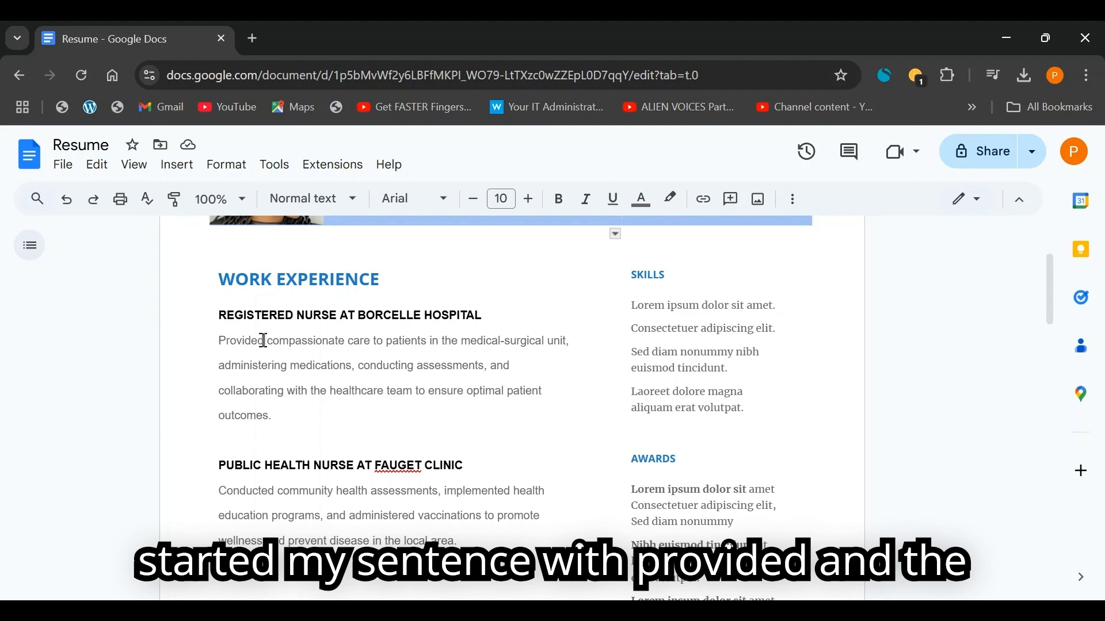
pyautogui.scroll(-1, 265, 417)
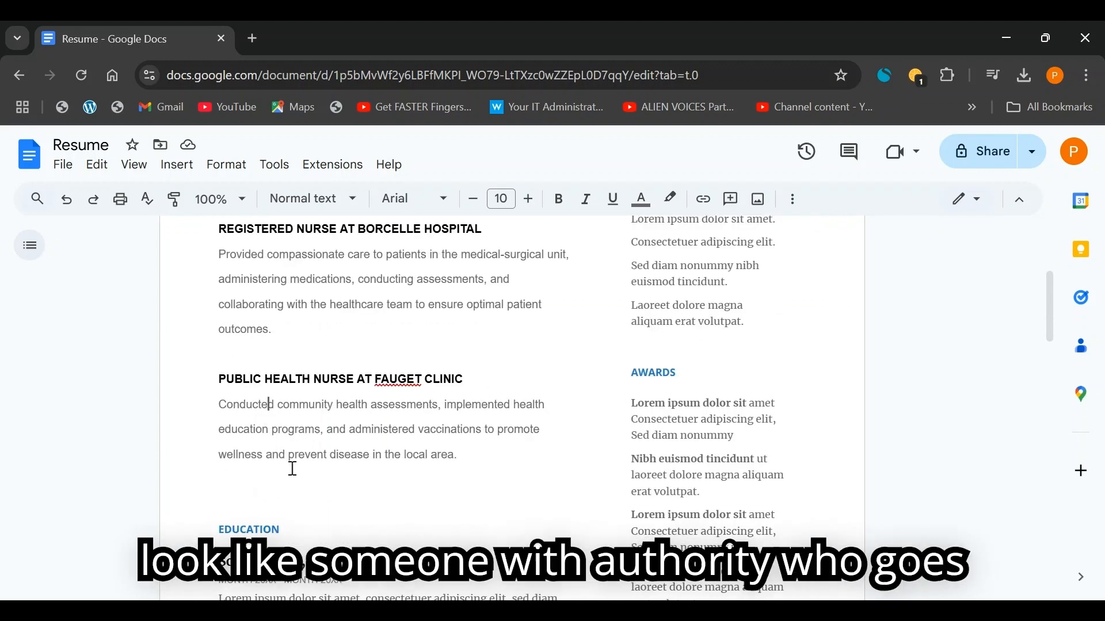
pyautogui.scroll(1, 299, 409)
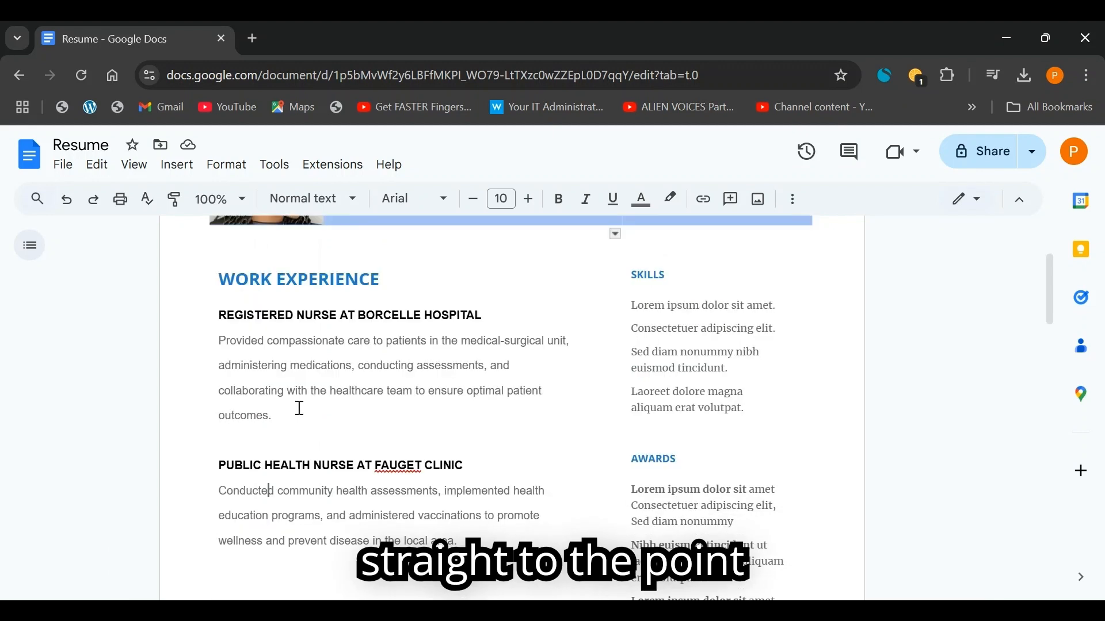
pyautogui.click(563, 344)
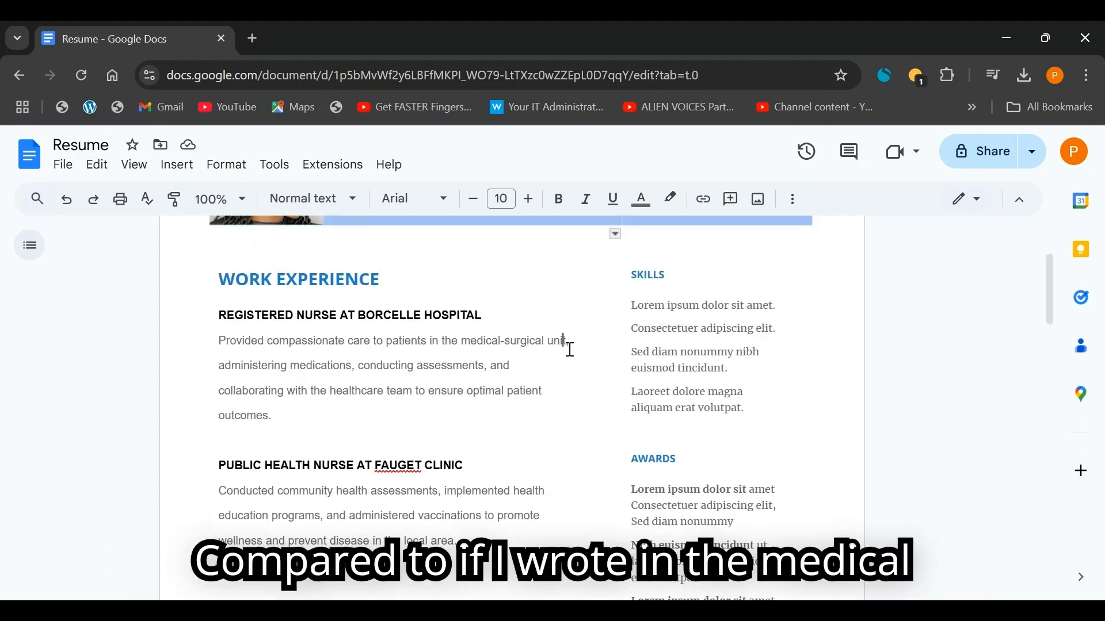
pyautogui.moveTo(566, 340); pyautogui.dragTo(432, 340)
pyautogui.click(424, 364)
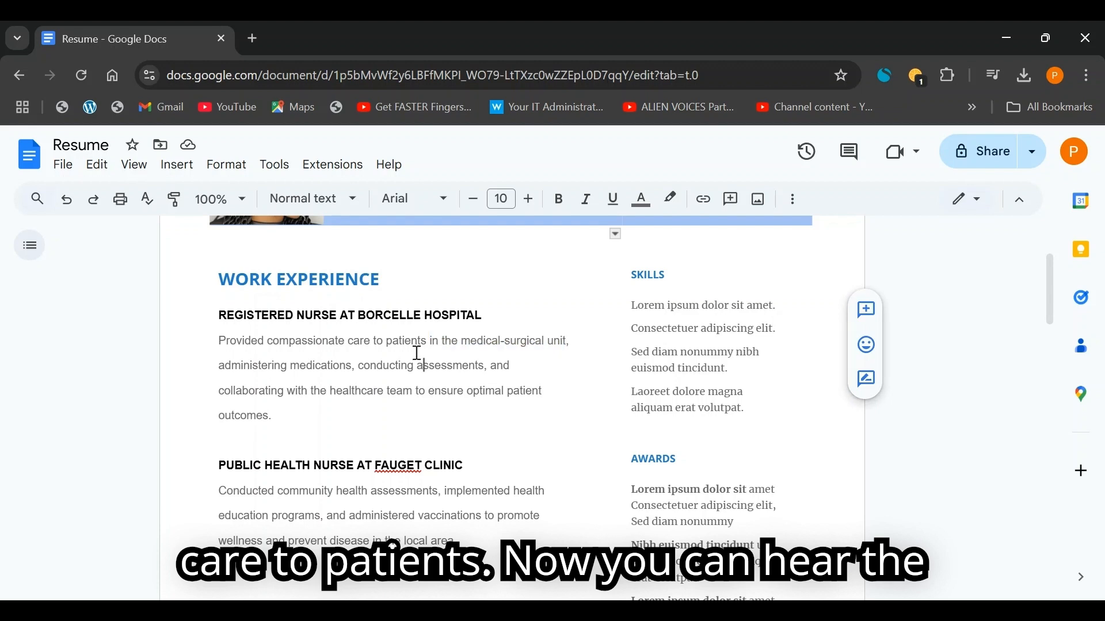
pyautogui.moveTo(215, 337); pyautogui.dragTo(424, 343)
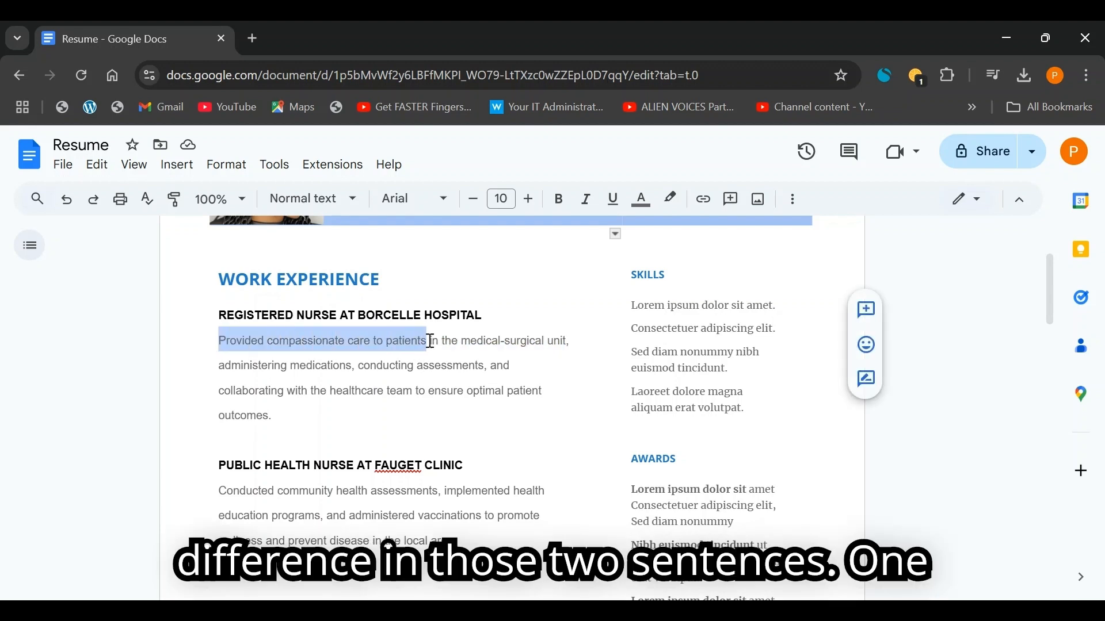
pyautogui.click(429, 371)
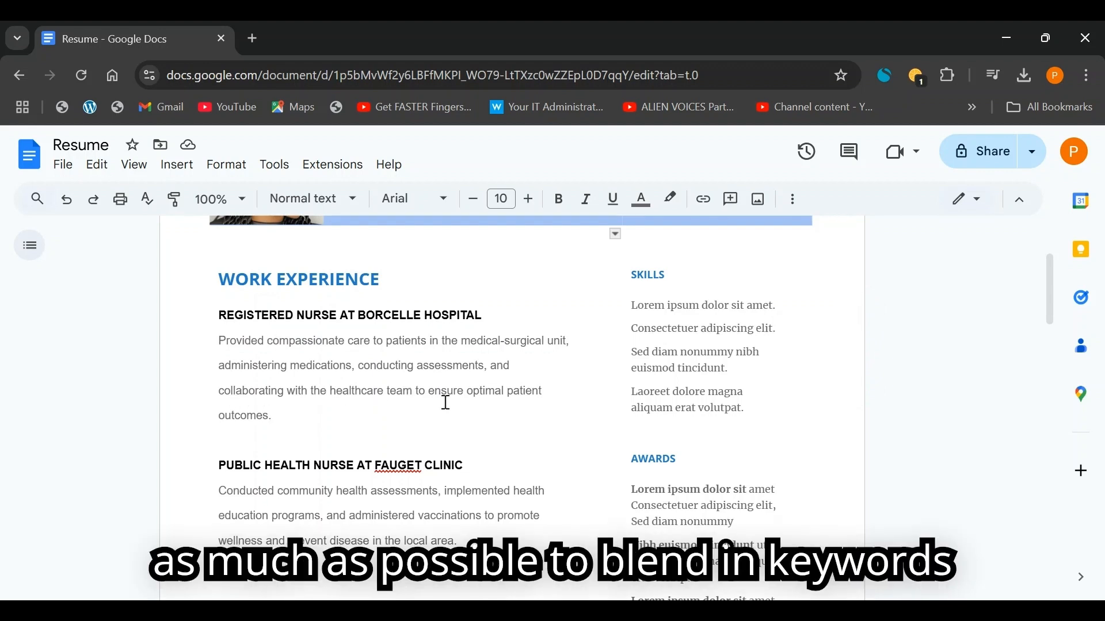
pyautogui.click(412, 392)
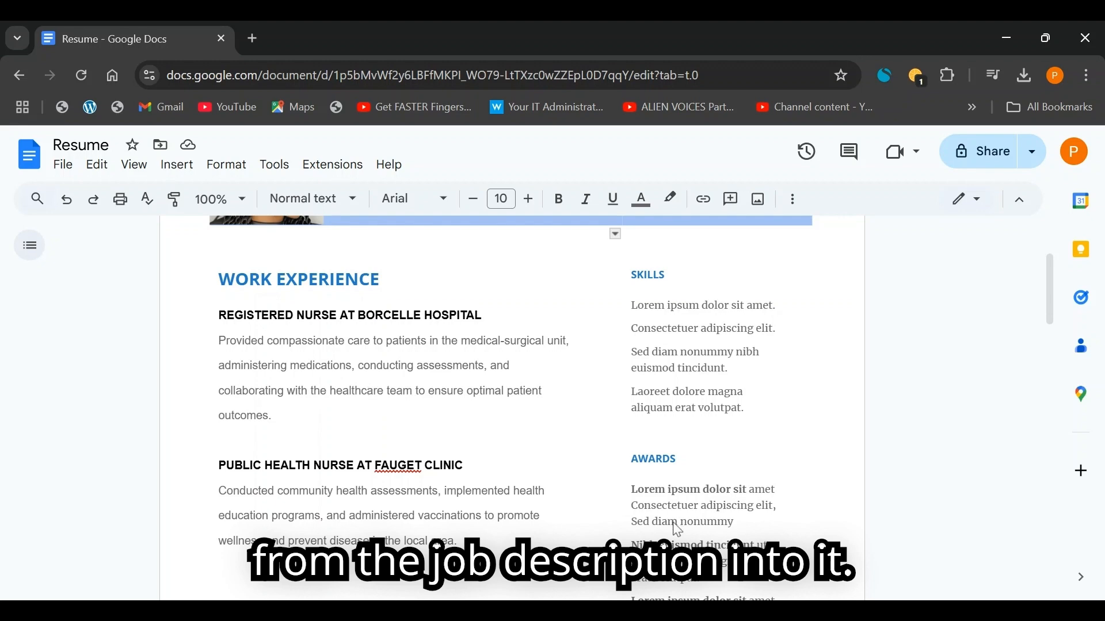
# Format the "EDUCATION" heading in Arial at size 15.
pyautogui.scroll(-4, 385, 403)
pyautogui.scroll(-1, 384, 403)
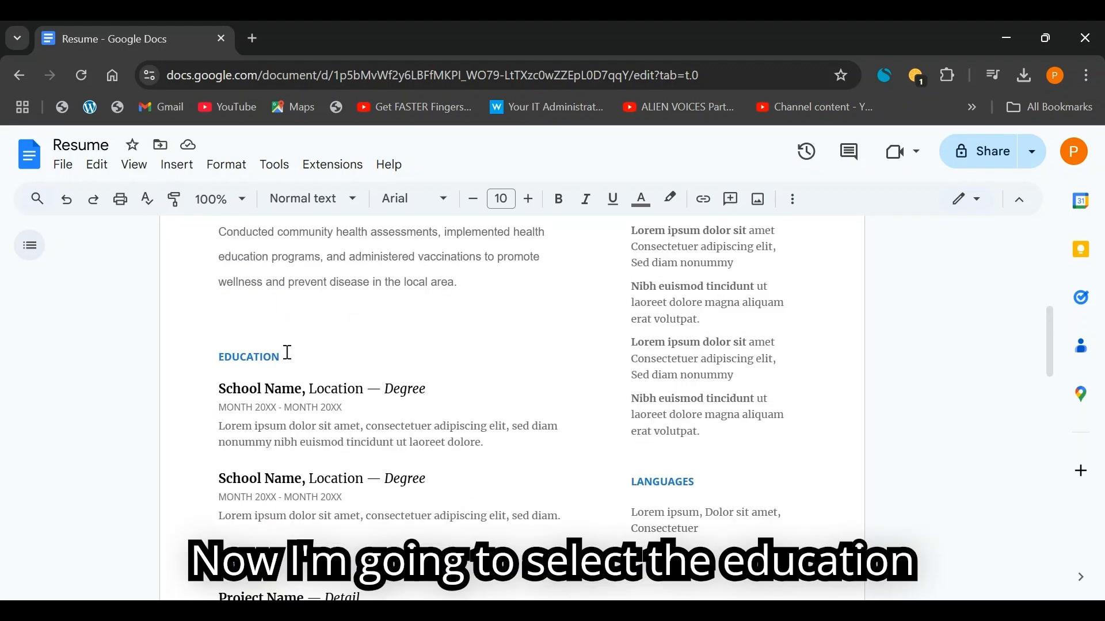
pyautogui.moveTo(297, 358); pyautogui.dragTo(218, 356)
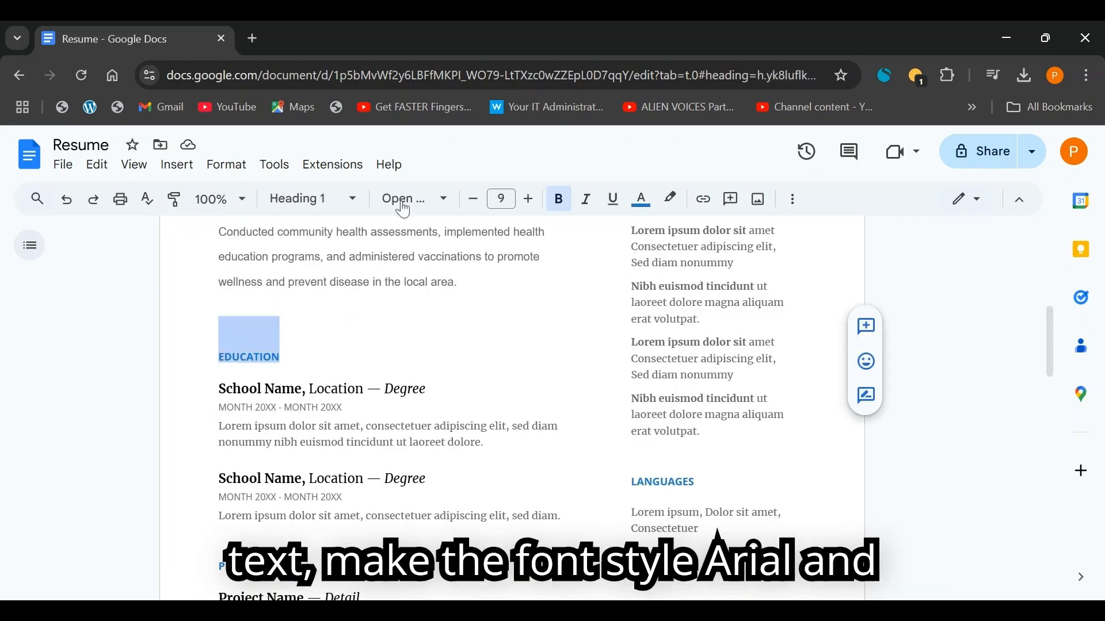
pyautogui.click(450, 201)
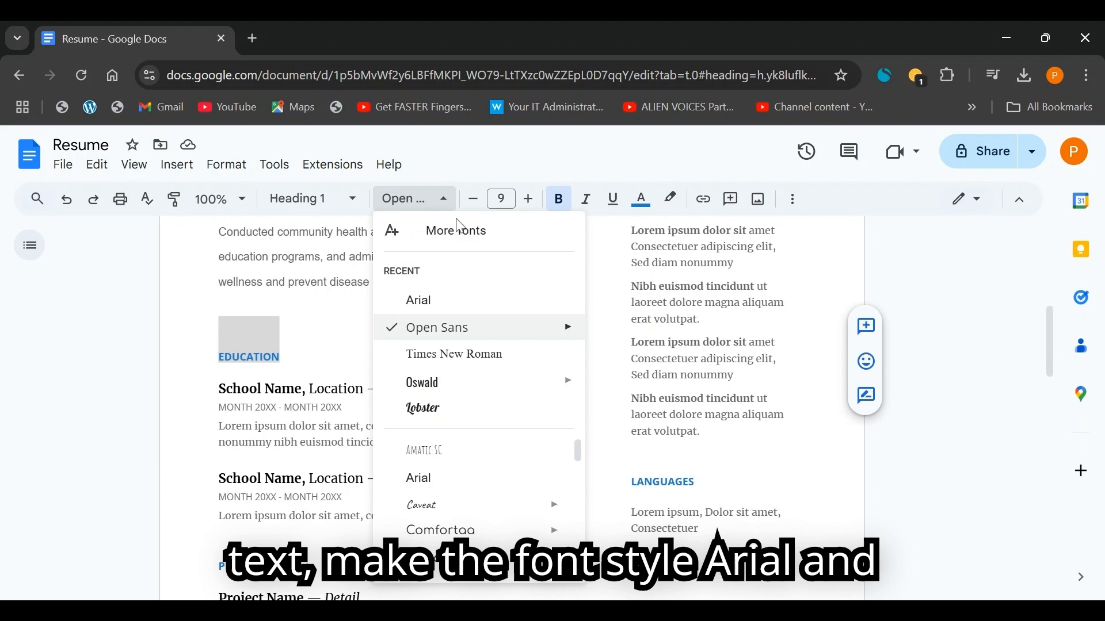
pyautogui.click(477, 305)
pyautogui.click(528, 198)
pyautogui.click(528, 198)
pyautogui.click(528, 198)
pyautogui.click(528, 199)
pyautogui.click(528, 199)
pyautogui.click(529, 198)
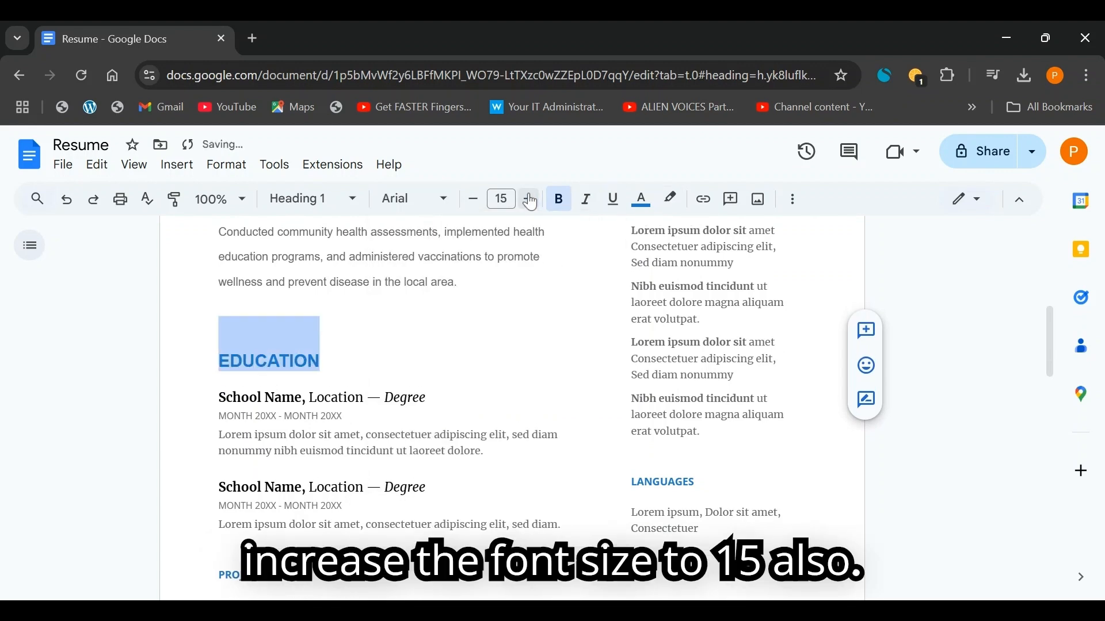
pyautogui.click(528, 198)
pyautogui.click(473, 199)
pyautogui.click(357, 390)
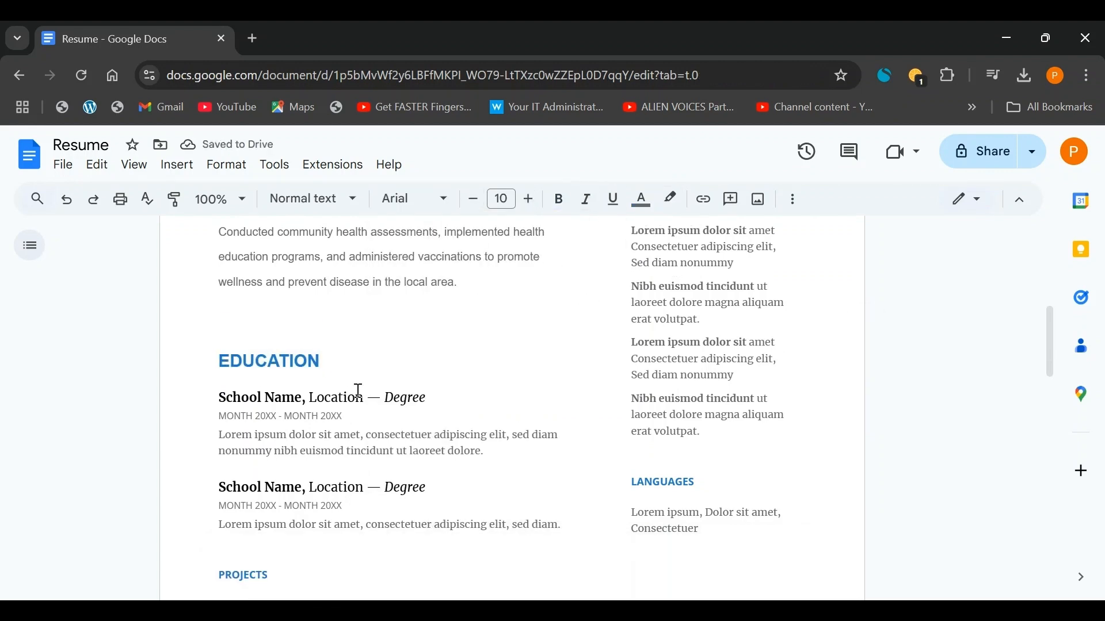
# Replace the placeholder schools with Bachelor of Science in Nursing at "Fauget University | Washington DC" and Master of Science in Nursing at "Borcelle University | Washington DC".
pyautogui.scroll(-2, 232, 400)
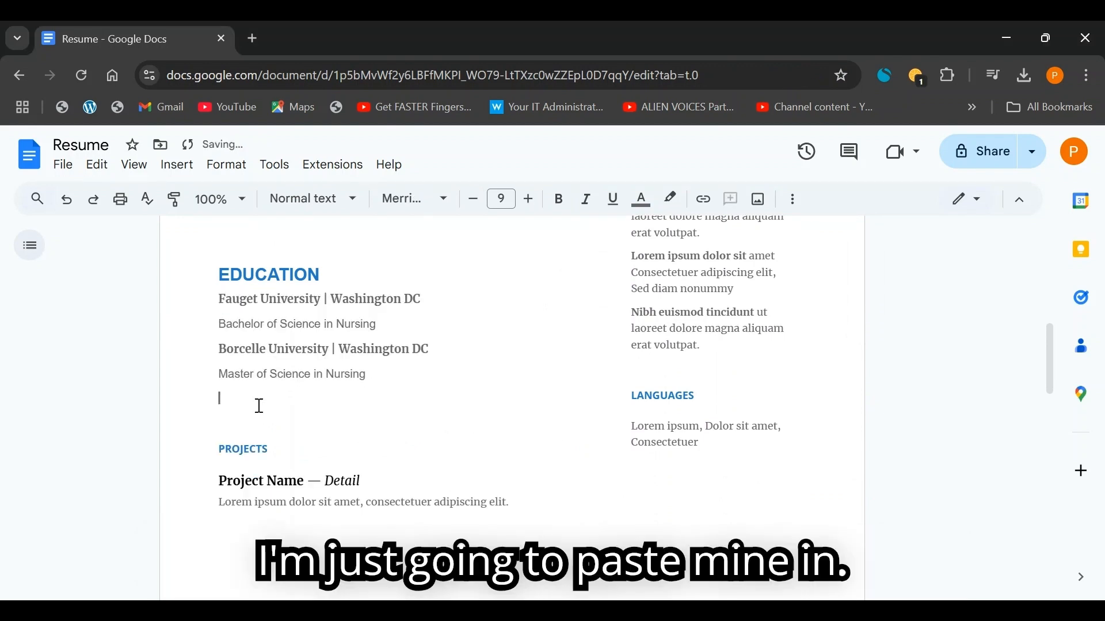
pyautogui.press('BackSpace')
pyautogui.press('Return')
# Set both university lines under "EDUCATION" to Arial and separate the two entries with a blank line.
pyautogui.moveTo(219, 311); pyautogui.dragTo(421, 311)
pyautogui.click(443, 199)
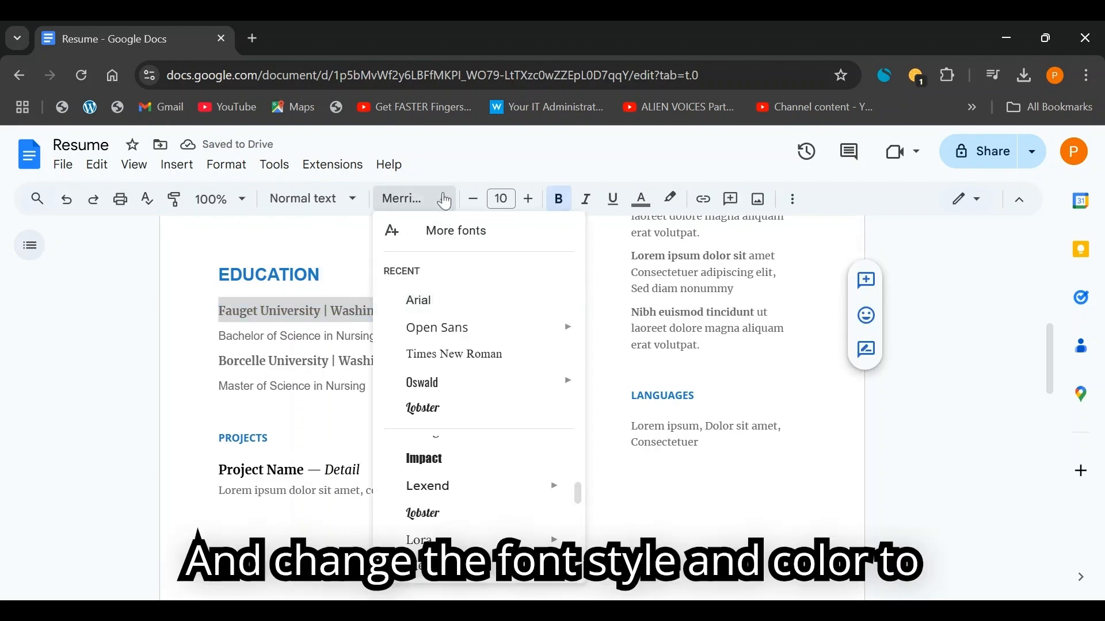
pyautogui.click(419, 301)
pyautogui.moveTo(219, 362); pyautogui.dragTo(429, 361)
pyautogui.click(443, 198)
pyautogui.click(418, 300)
pyautogui.click(387, 336)
pyautogui.scroll(2, 236, 377)
pyautogui.scroll(8, 390, 357)
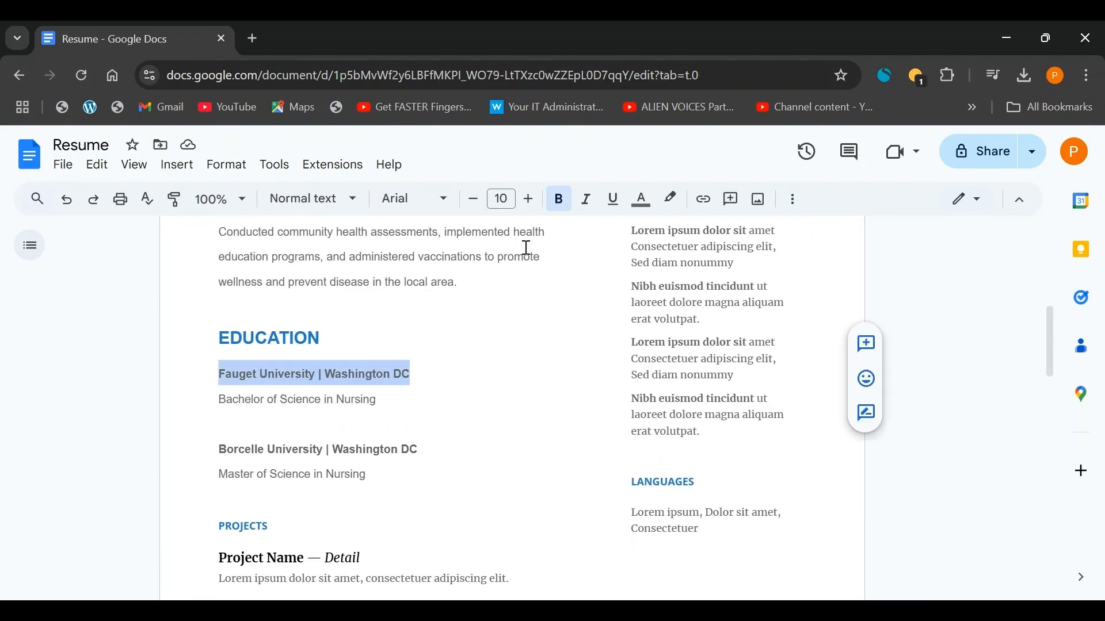
# Colour the Fauget University and Borcelle University lines black.
pyautogui.scroll(-2, 525, 247)
pyautogui.moveTo(219, 363); pyautogui.dragTo(418, 363)
pyautogui.click(640, 200)
pyautogui.click(643, 227)
pyautogui.click(241, 423)
pyautogui.scroll(1, 241, 422)
pyautogui.click(367, 467)
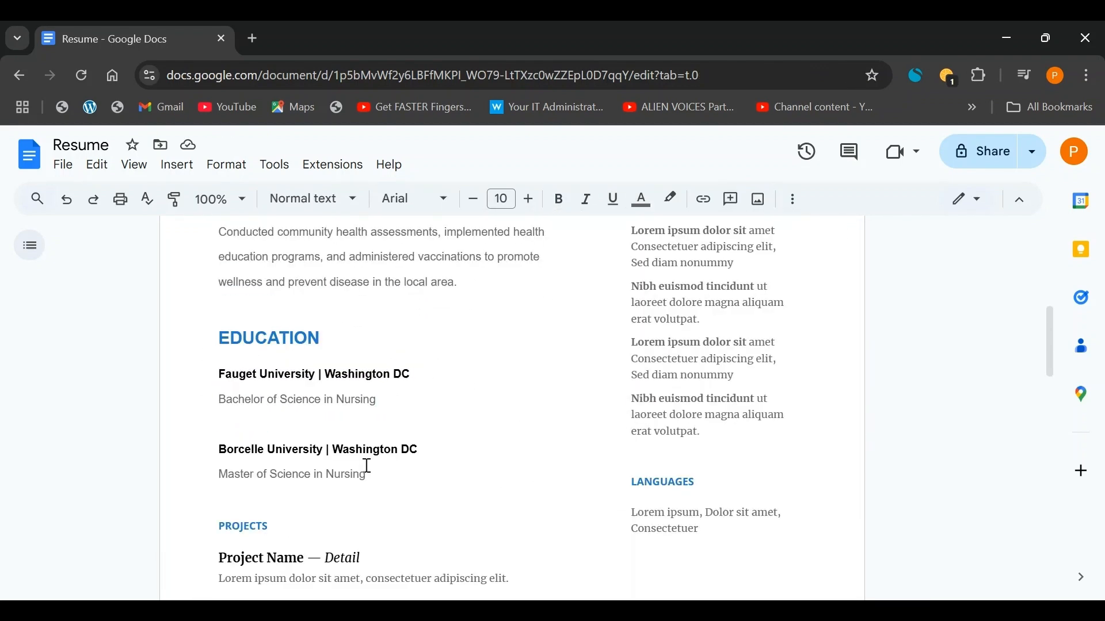
# Move the whole "EDUCATION" section, including its heading and both entries, above "WORK EXPERIENCE".
pyautogui.moveTo(366, 467); pyautogui.dragTo(213, 332)
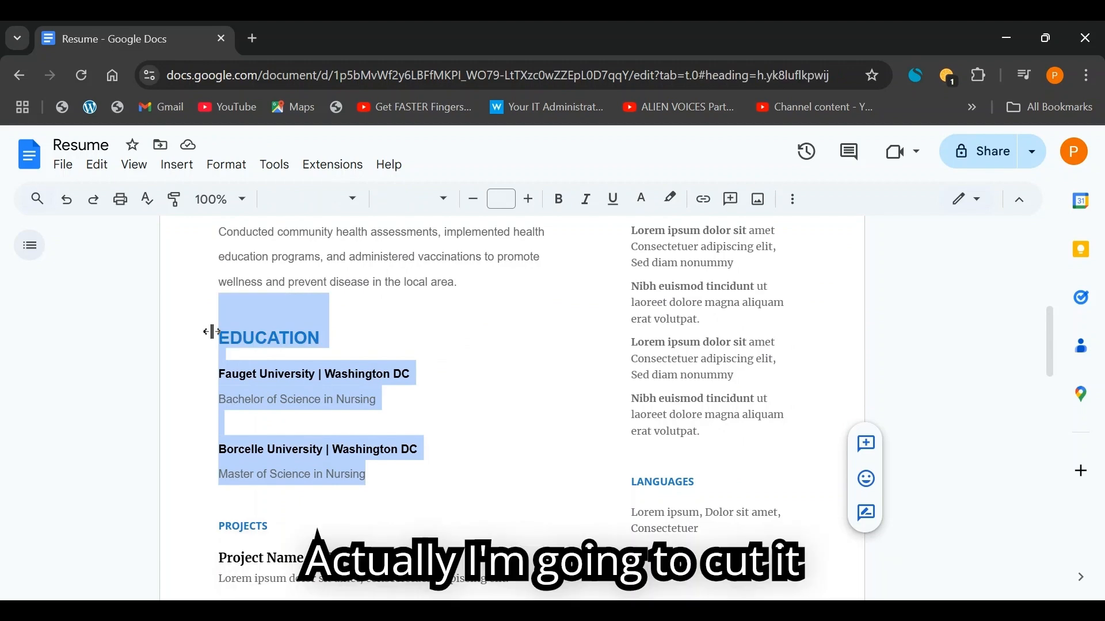
pyautogui.hotkey('ctrl', 'x')
pyautogui.scroll(7, 230, 334)
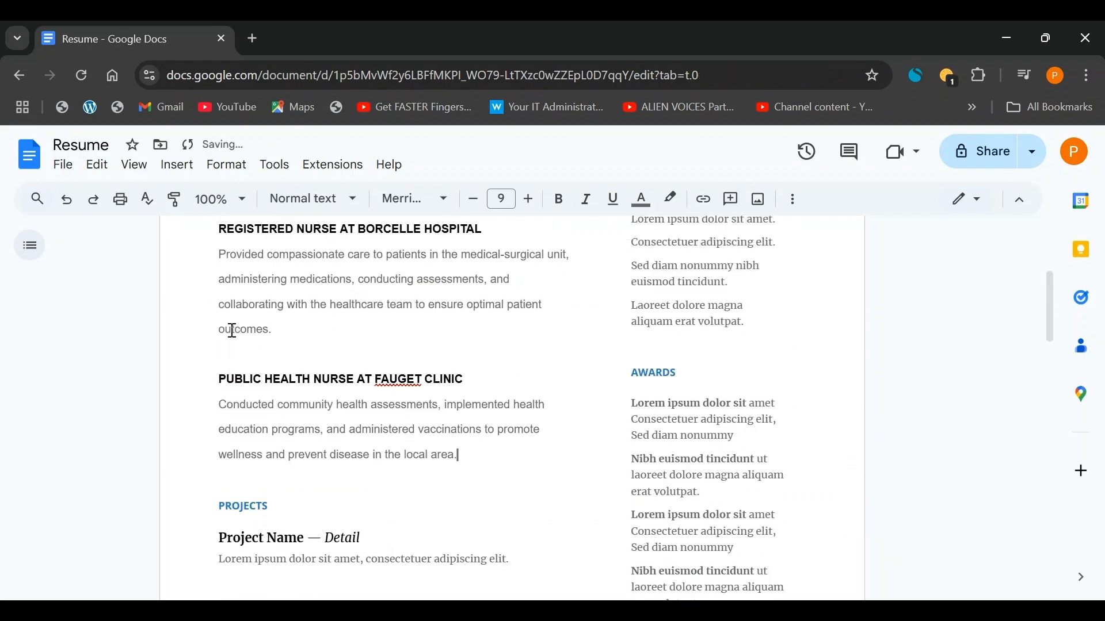
pyautogui.click(219, 460)
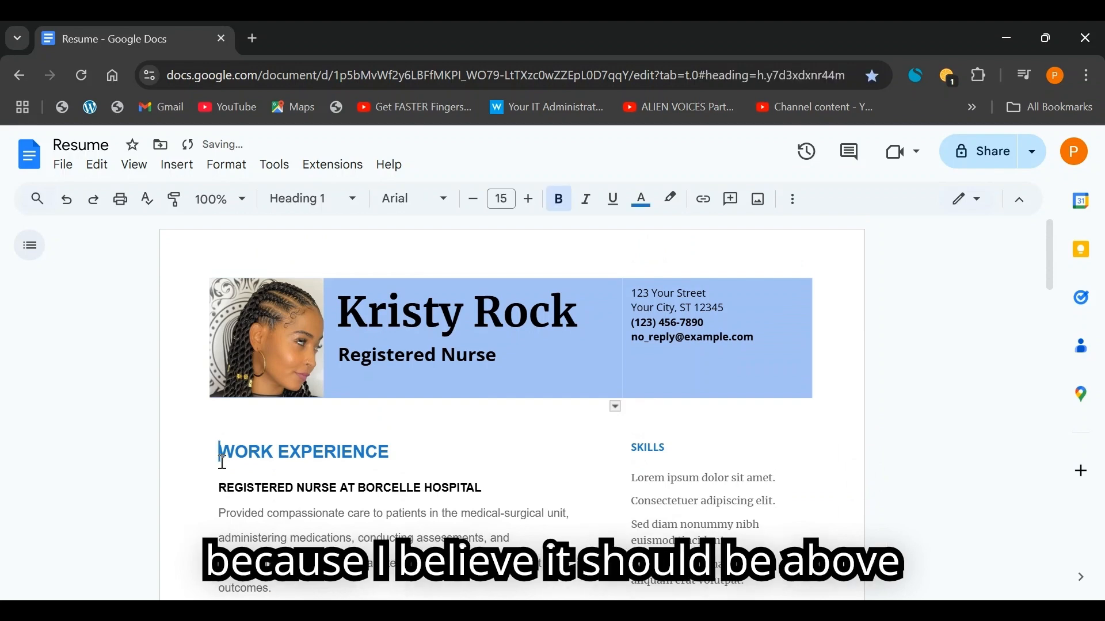
pyautogui.hotkey('ctrl', 'v')
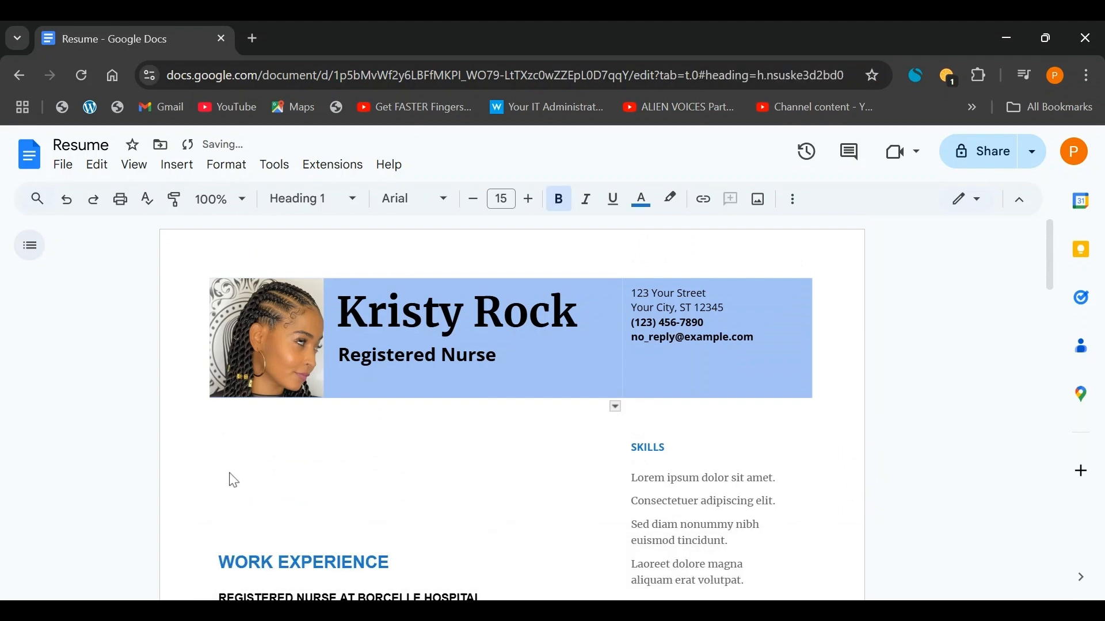
# Remove the surplus blank space between the last education entry and the "WORK EXPERIENCE" heading.
pyautogui.click(233, 298)
pyautogui.press('BackSpace')
pyautogui.press('BackSpace')
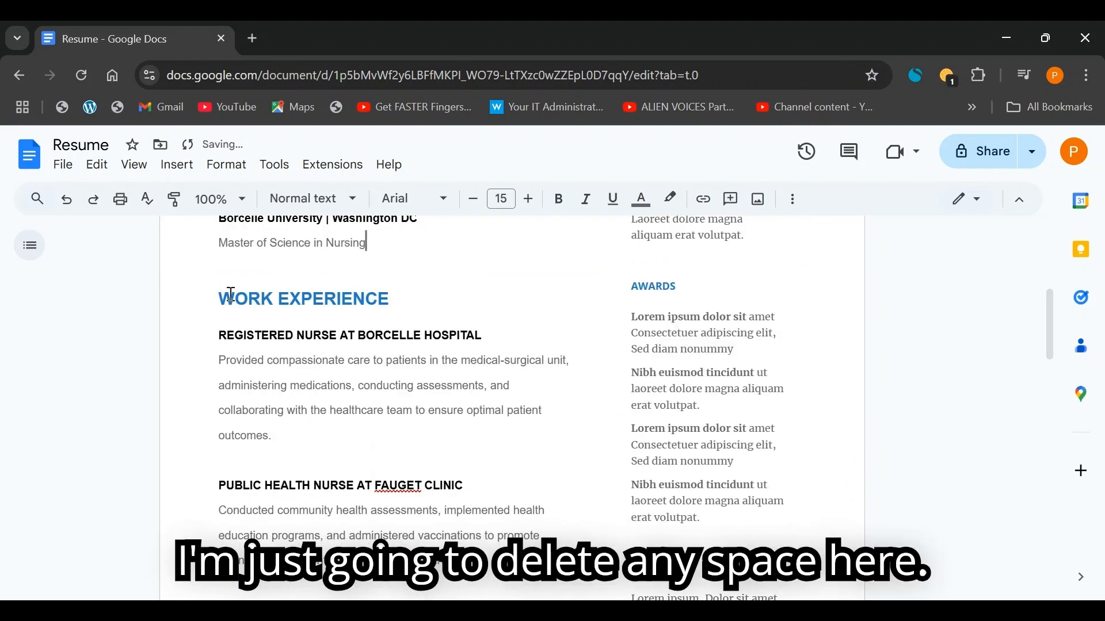
# Add a "SUMMARY" heading on its own line above the "EDUCATION" heading.
pyautogui.scroll(3, 625, 555)
pyautogui.click(220, 279)
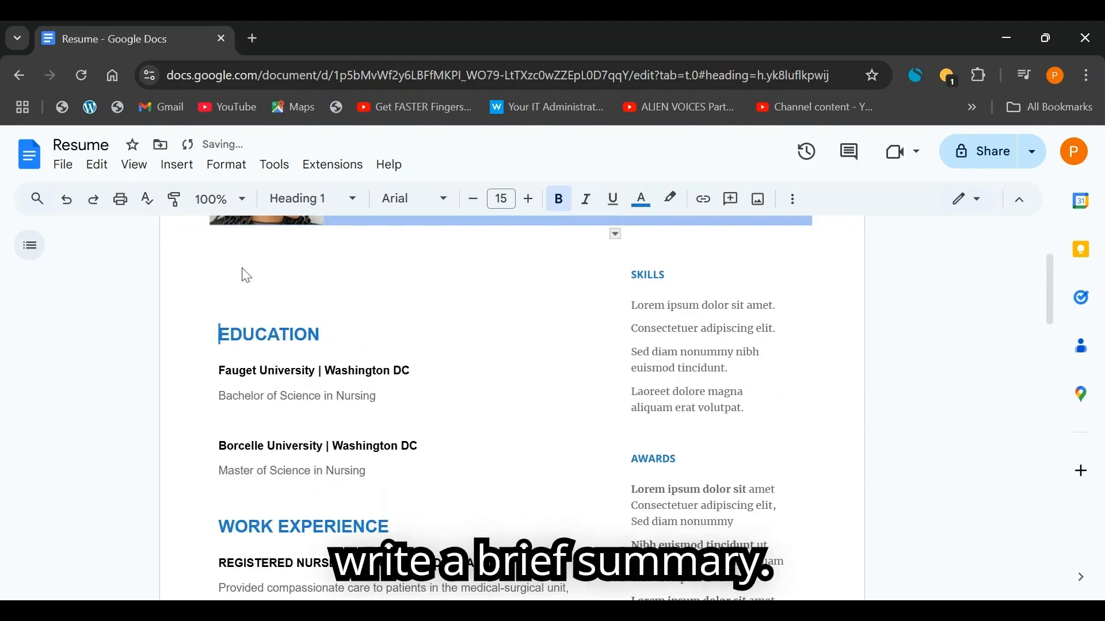
pyautogui.press('Return')
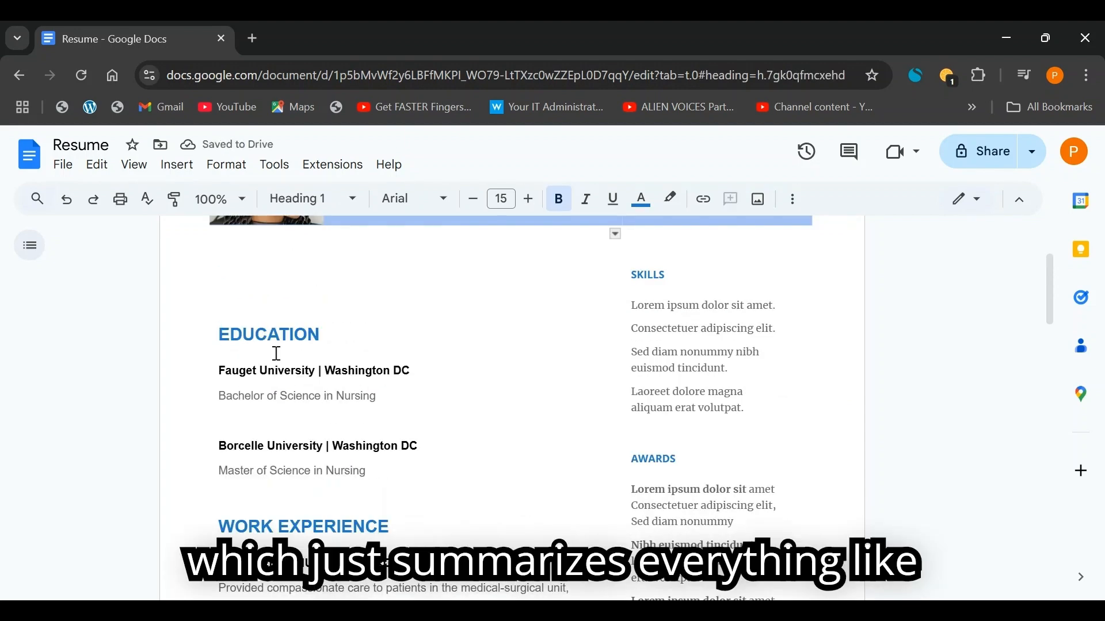
pyautogui.scroll(-2, 277, 354)
pyautogui.scroll(2, 276, 327)
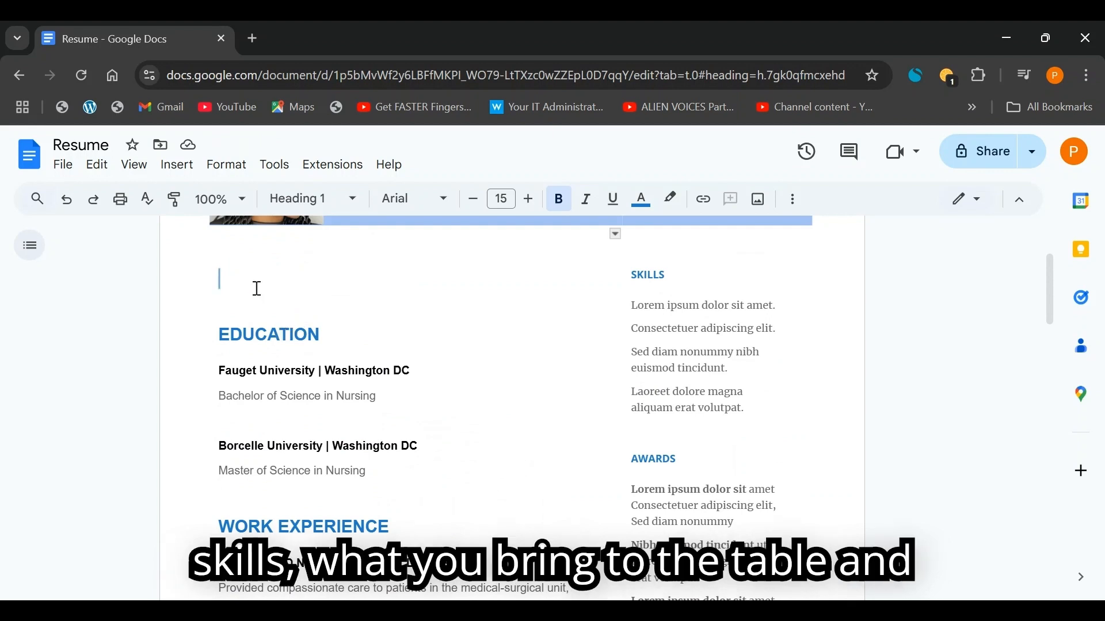
pyautogui.write('Summ')
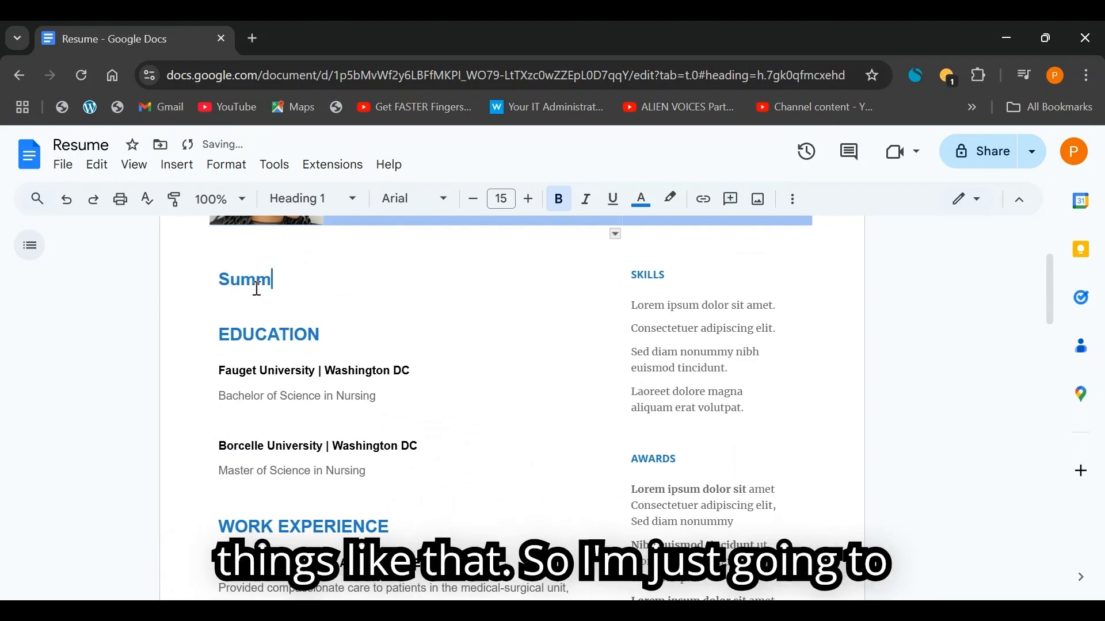
pyautogui.press('BackSpace')
pyautogui.press('BackSpace')
pyautogui.write('U')
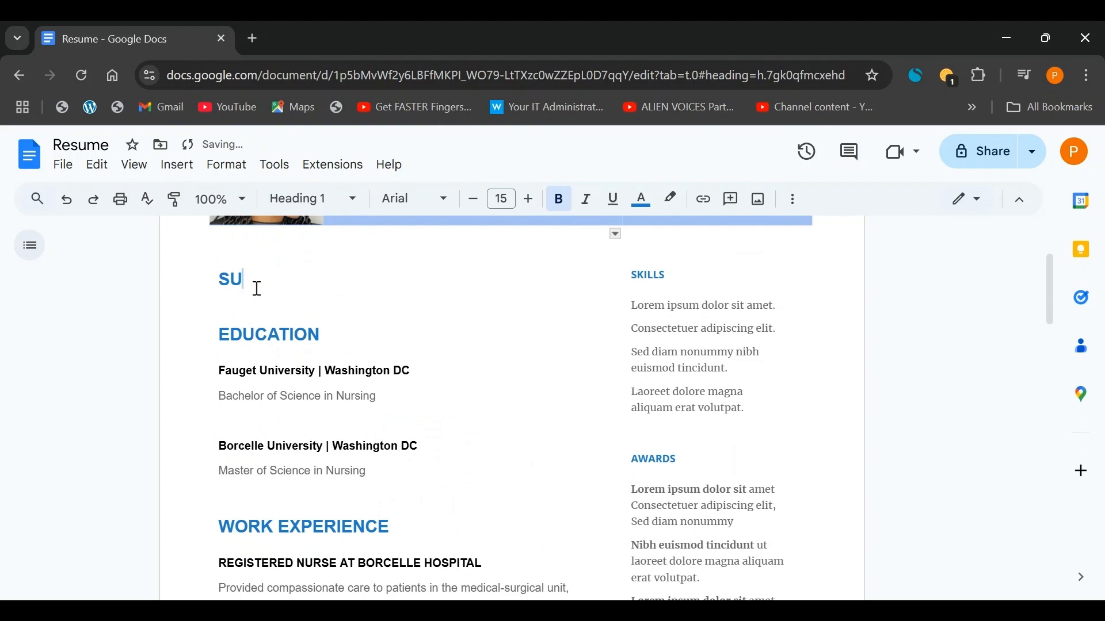
pyautogui.write('MMArY')
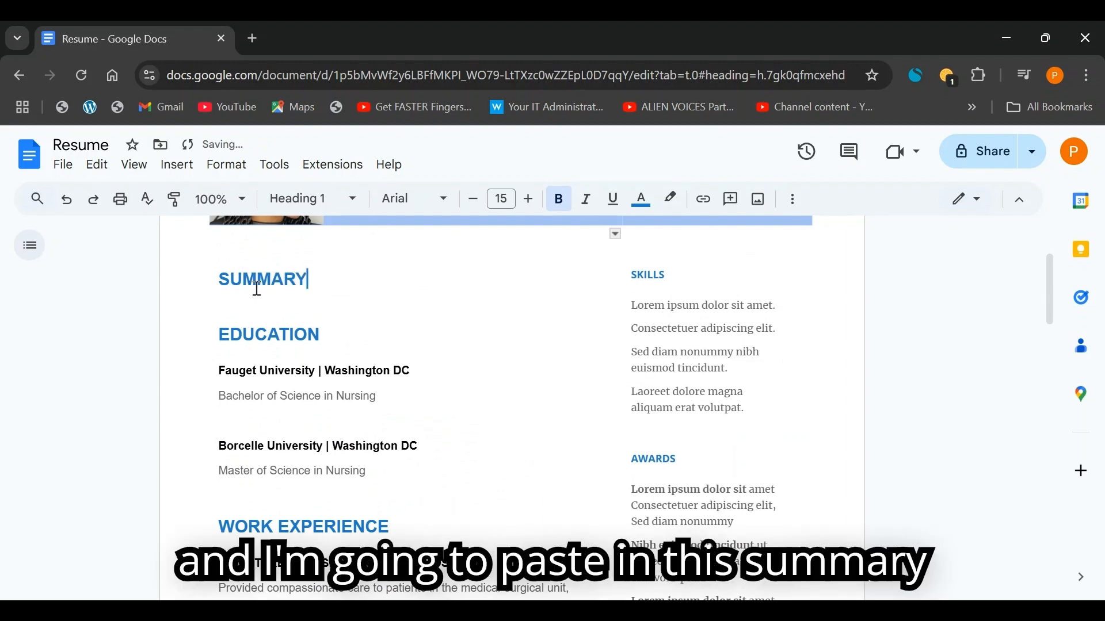
# Paste the paragraph beginning "As a dedicated and compassionate nursing professional" below the "SUMMARY" heading.
pyautogui.press('Return')
pyautogui.hotkey('ctrl', 'v')
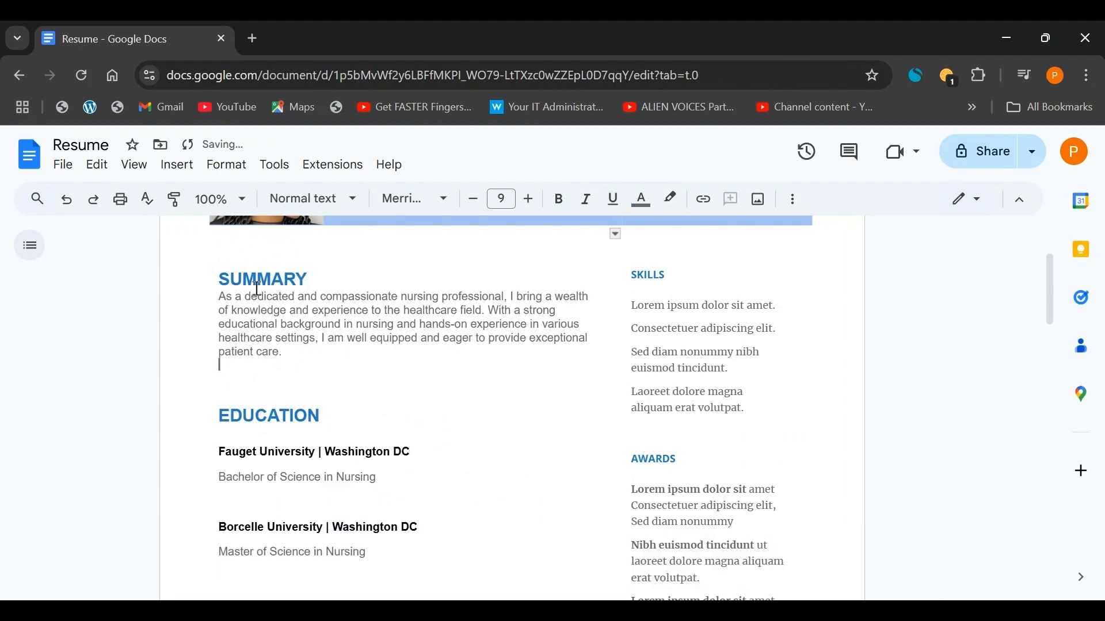
pyautogui.click(342, 325)
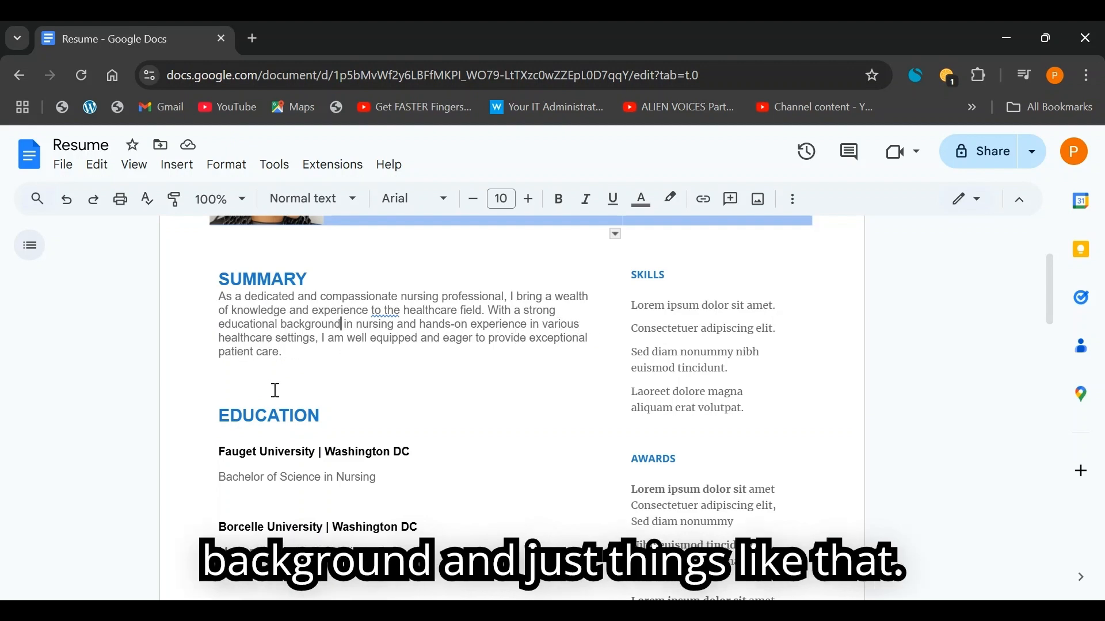
pyautogui.click(240, 372)
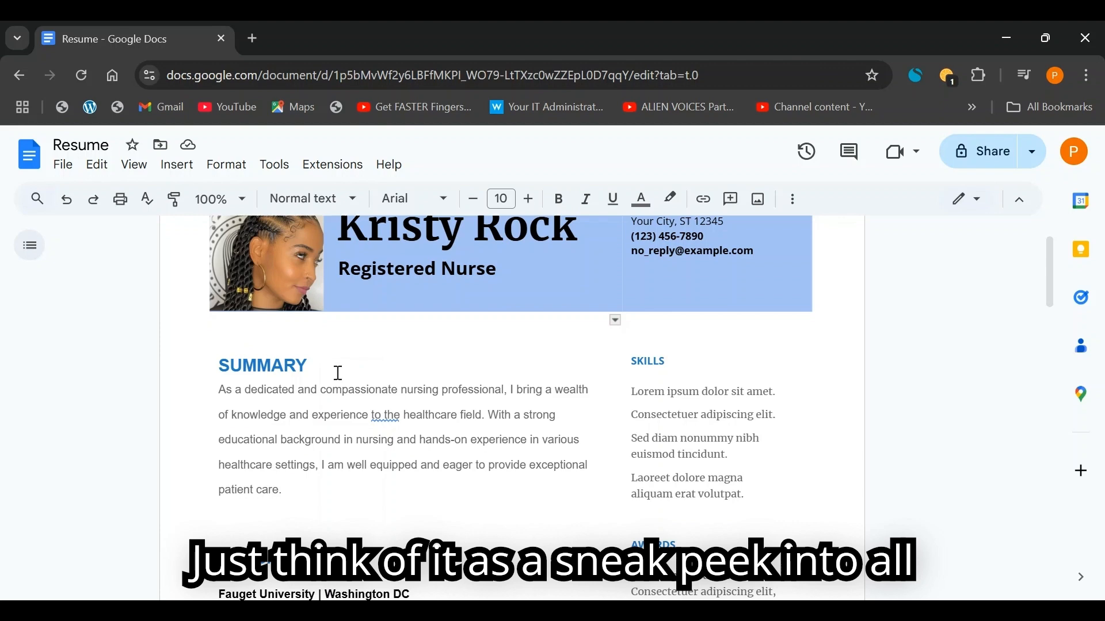
# Delete the "PROJECTS" section after the work experience entries, including its heading, project name line and placeholder text.
pyautogui.scroll(-5, 338, 373)
pyautogui.scroll(-5, 256, 305)
pyautogui.scroll(9, 276, 328)
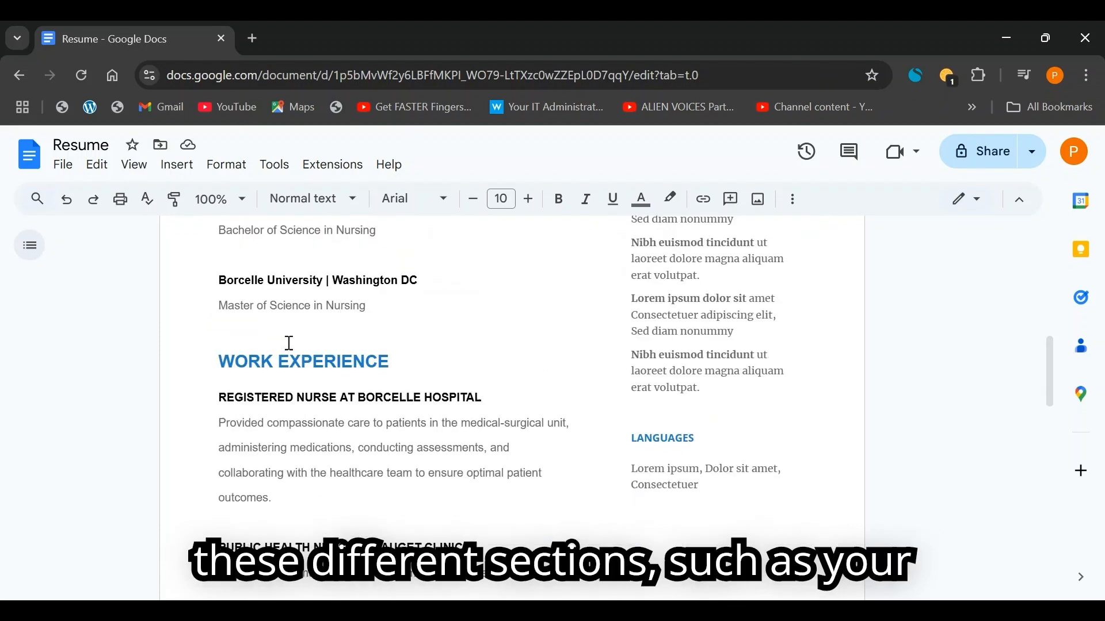
pyautogui.scroll(-5, 660, 385)
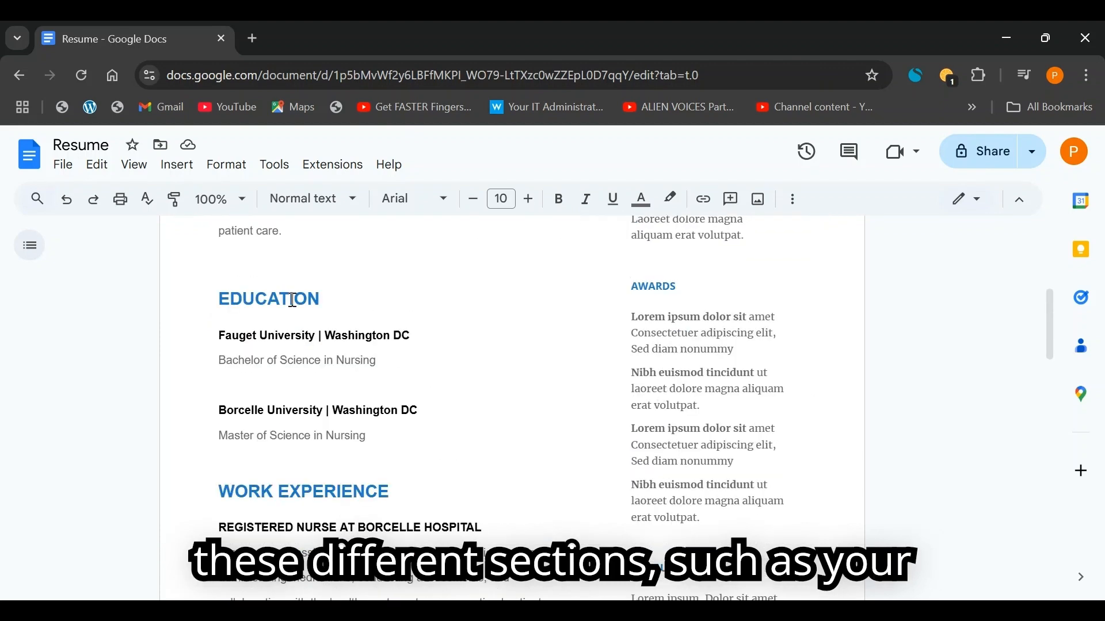
pyautogui.scroll(5, 741, 407)
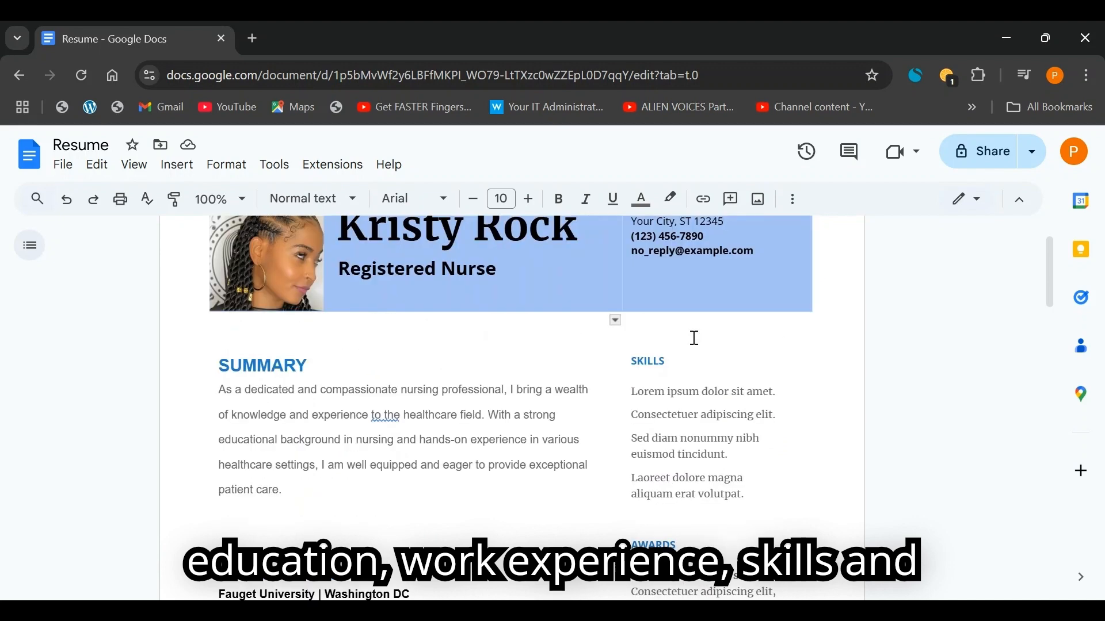
pyautogui.scroll(-3, 710, 395)
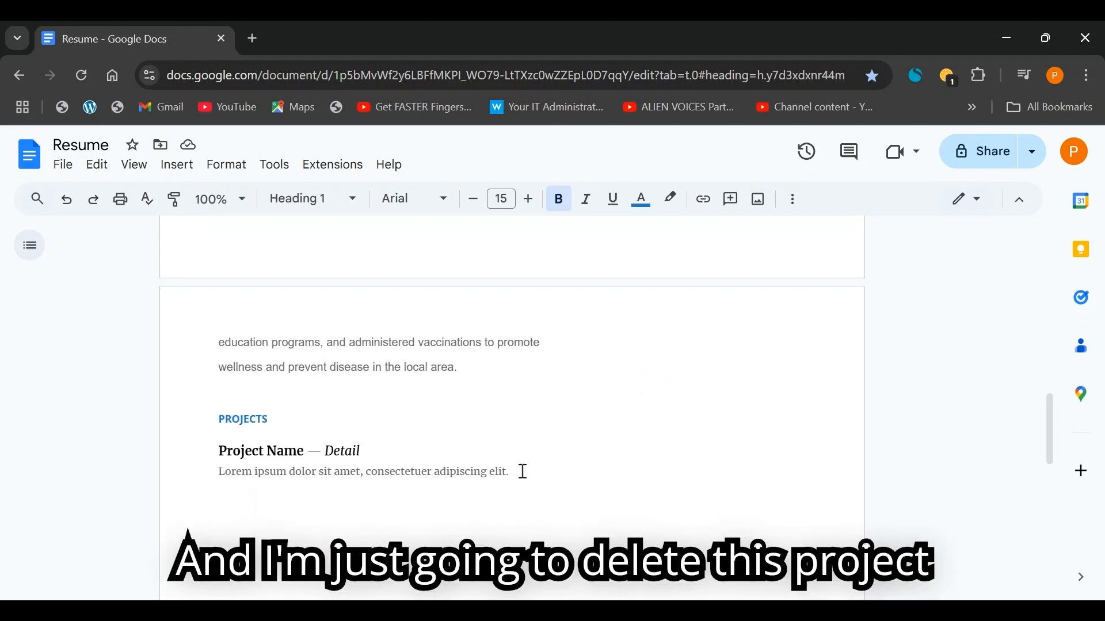
pyautogui.moveTo(523, 472); pyautogui.dragTo(211, 418)
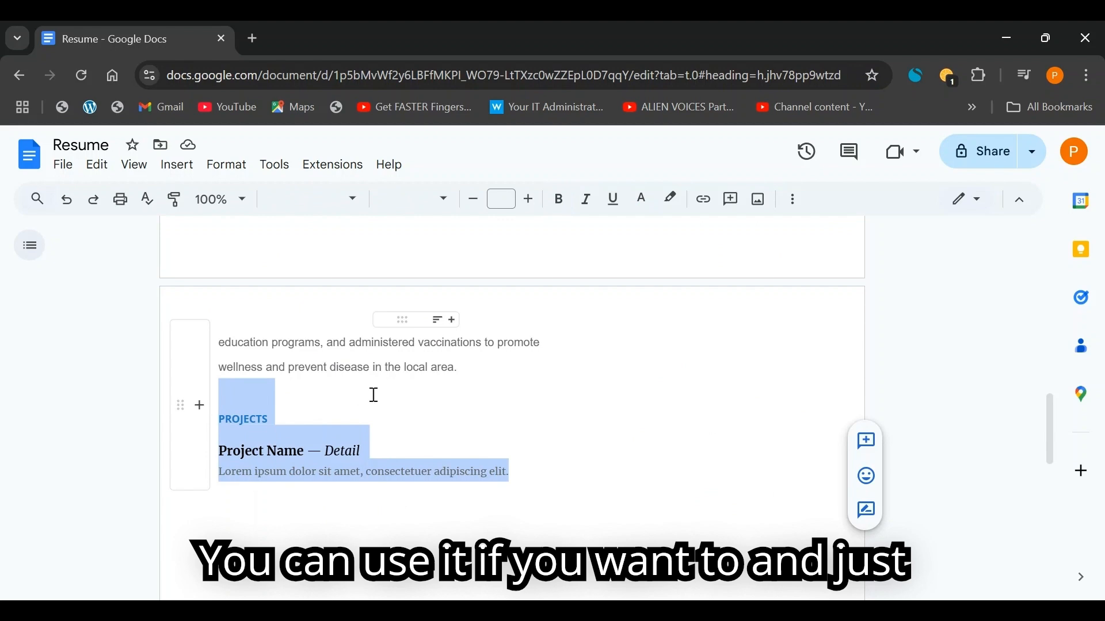
pyautogui.press('BackSpace')
# Set the line spacing of the whole summary paragraph to 1.15.
pyautogui.scroll(7, 390, 429)
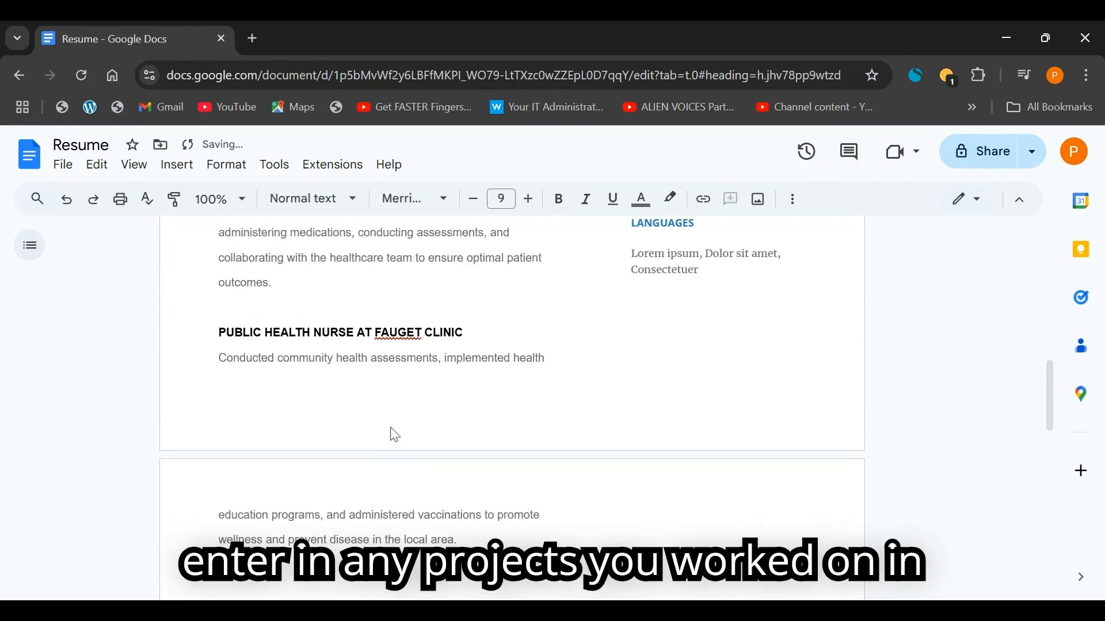
pyautogui.scroll(5, 601, 396)
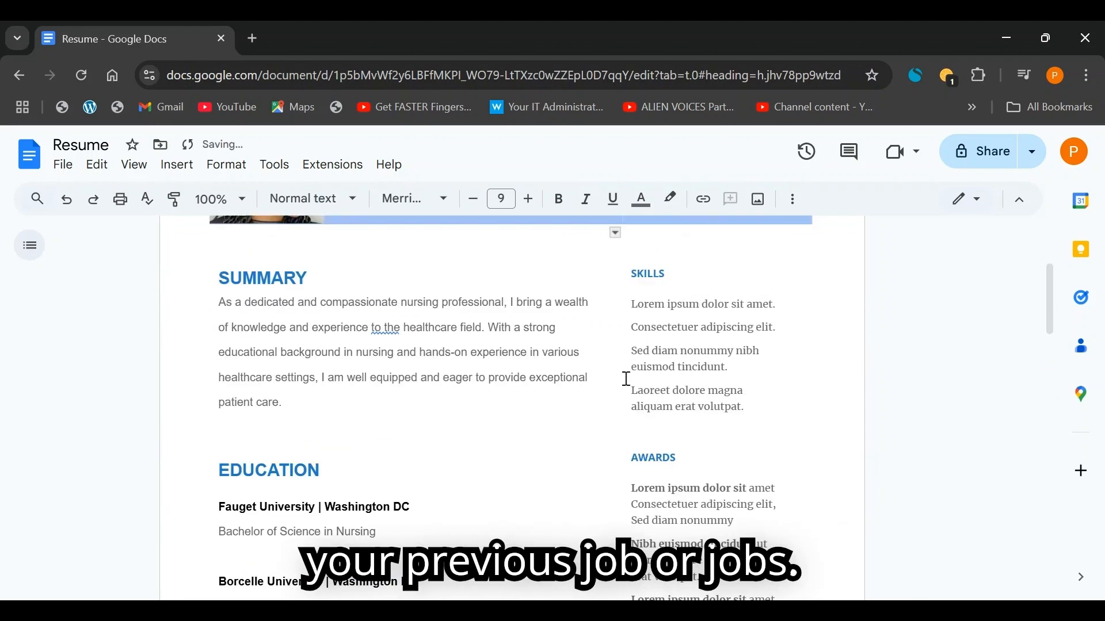
pyautogui.tripleClick(460, 359)
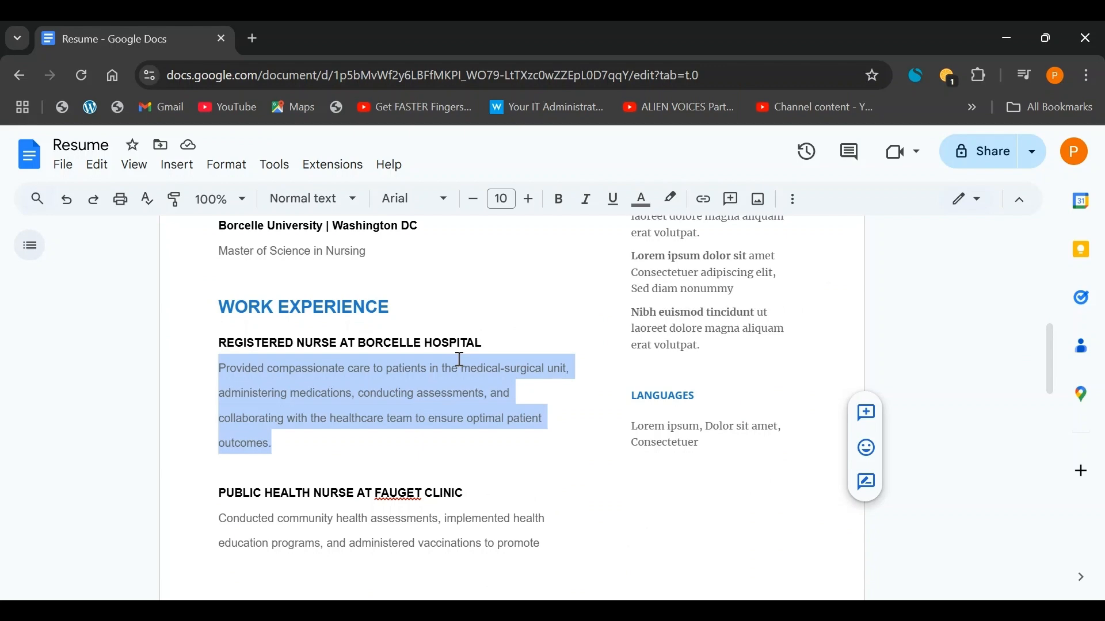
pyautogui.click(340, 368)
pyautogui.scroll(8, 332, 418)
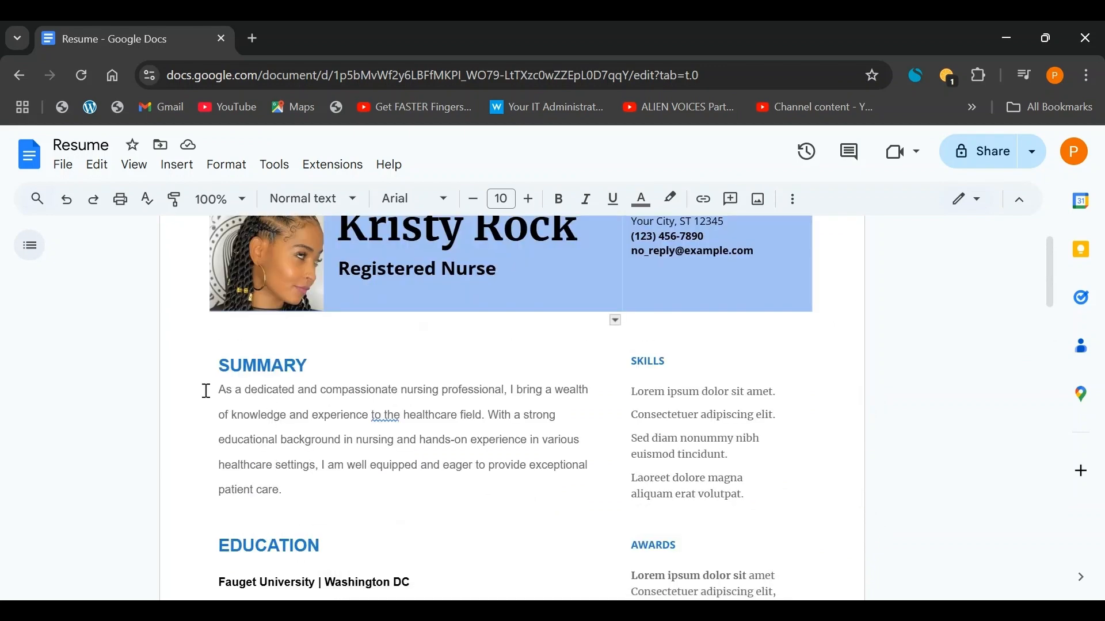
pyautogui.moveTo(217, 399); pyautogui.dragTo(277, 439)
pyautogui.click(299, 485)
pyautogui.tripleClick(284, 474)
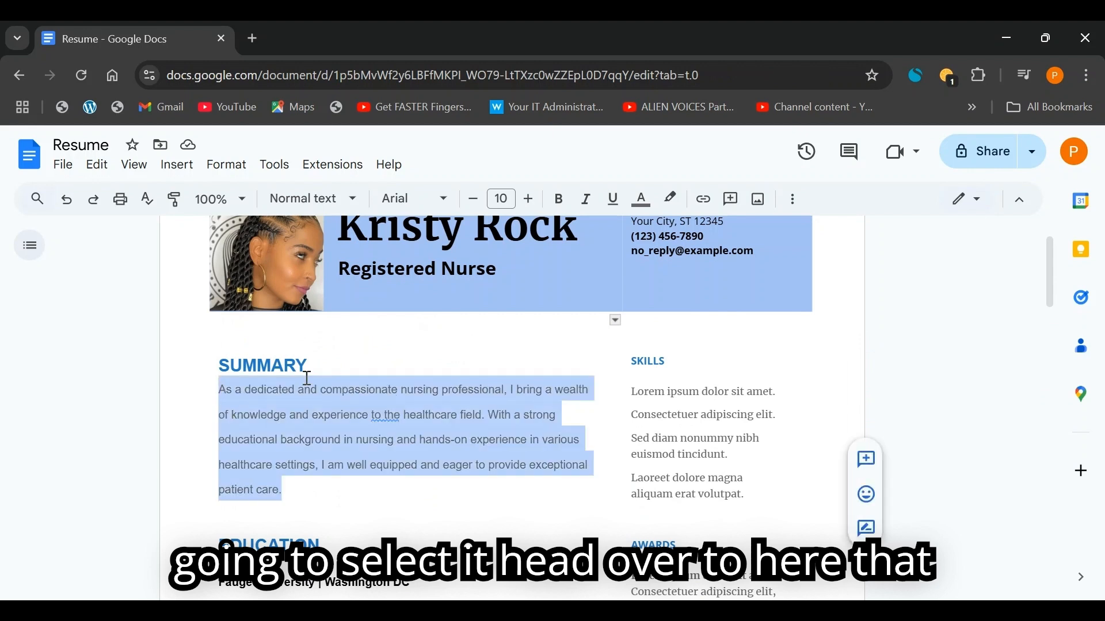
pyautogui.click(793, 202)
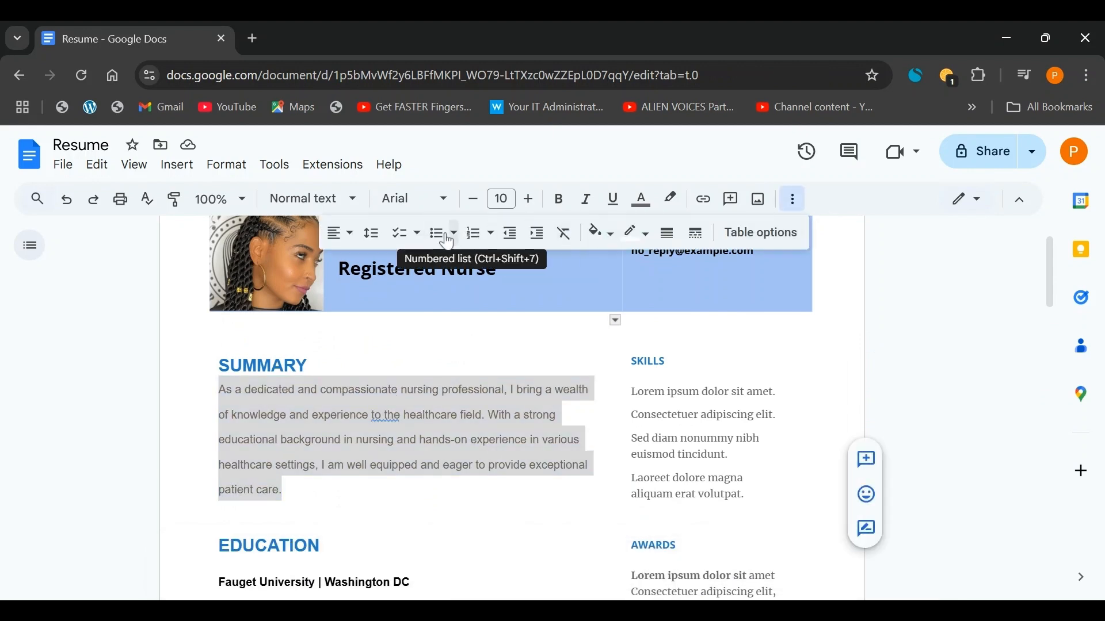
pyautogui.click(374, 234)
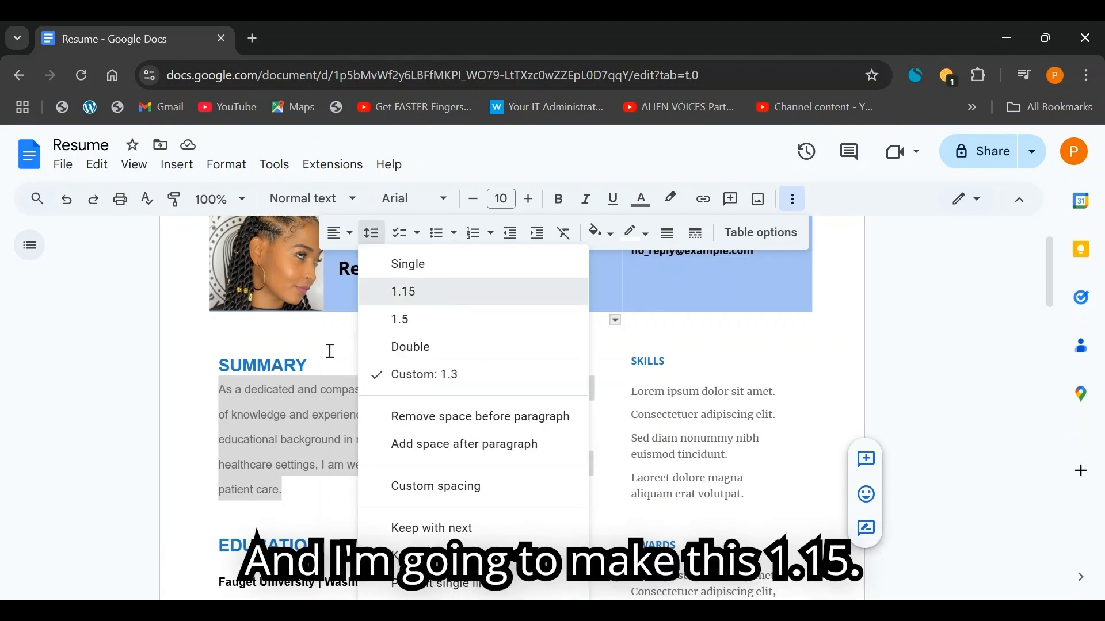
pyautogui.click(397, 291)
pyautogui.click(310, 432)
# Set the line spacing of the Borcelle Hospital and Fauget Clinic job descriptions under "WORK EXPERIENCE" to 1.15.
pyautogui.scroll(-4, 291, 397)
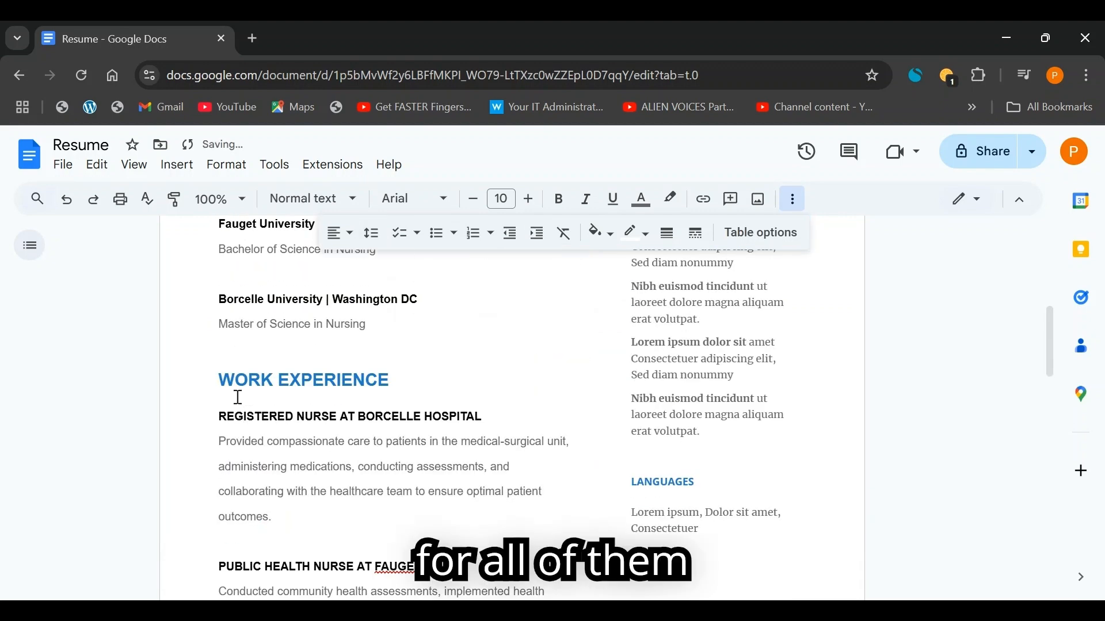
pyautogui.moveTo(236, 449); pyautogui.dragTo(273, 518)
pyautogui.click(371, 233)
pyautogui.click(397, 291)
pyautogui.click(323, 463)
pyautogui.scroll(-3, 311, 449)
pyautogui.moveTo(219, 393); pyautogui.dragTo(458, 443)
pyautogui.click(371, 233)
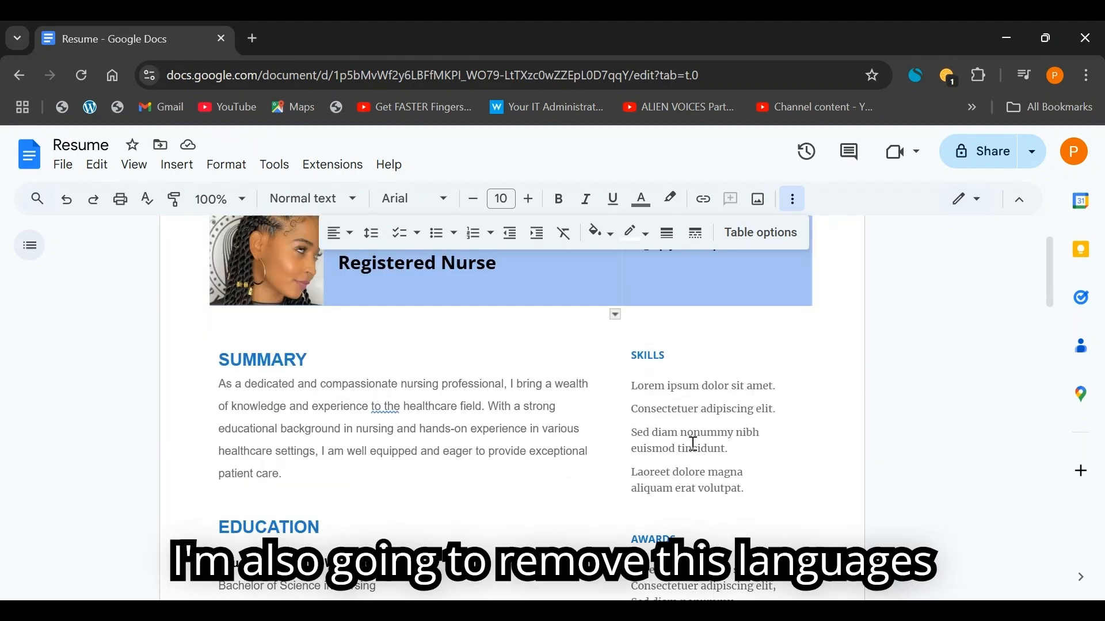
# Delete the "LANGUAGES" heading and its placeholder text below the awards.
pyautogui.scroll(-8, 683, 436)
pyautogui.moveTo(753, 448); pyautogui.dragTo(633, 389)
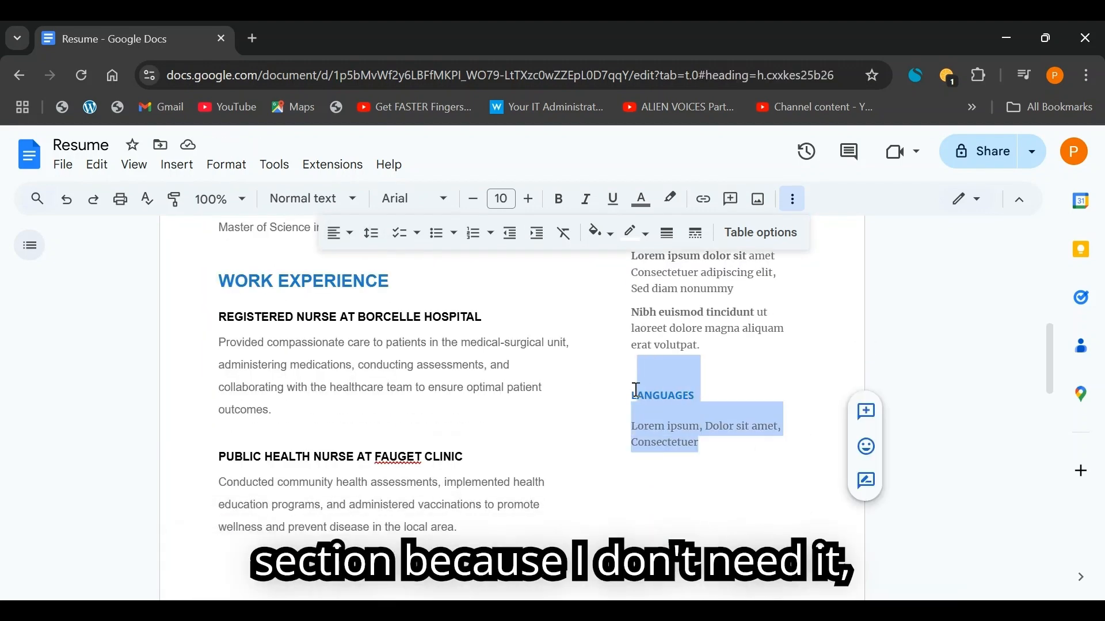
pyautogui.press('BackSpace')
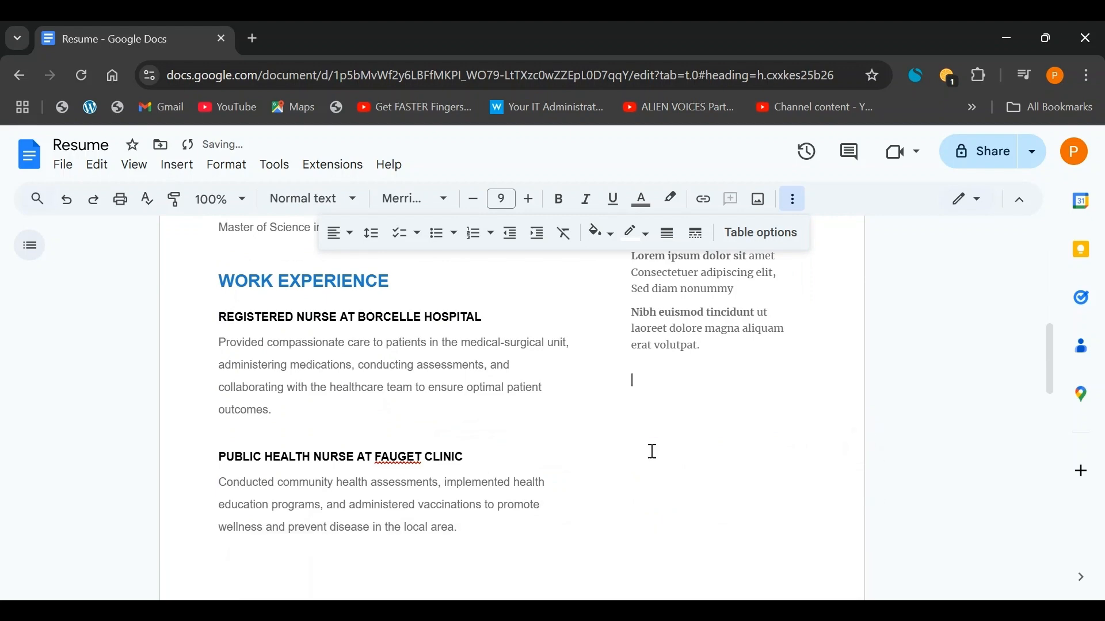
# Format the "AWARDS" heading in Arial at size 15.
pyautogui.scroll(3, 650, 451)
pyautogui.scroll(1, 690, 457)
pyautogui.moveTo(682, 376); pyautogui.dragTo(587, 357)
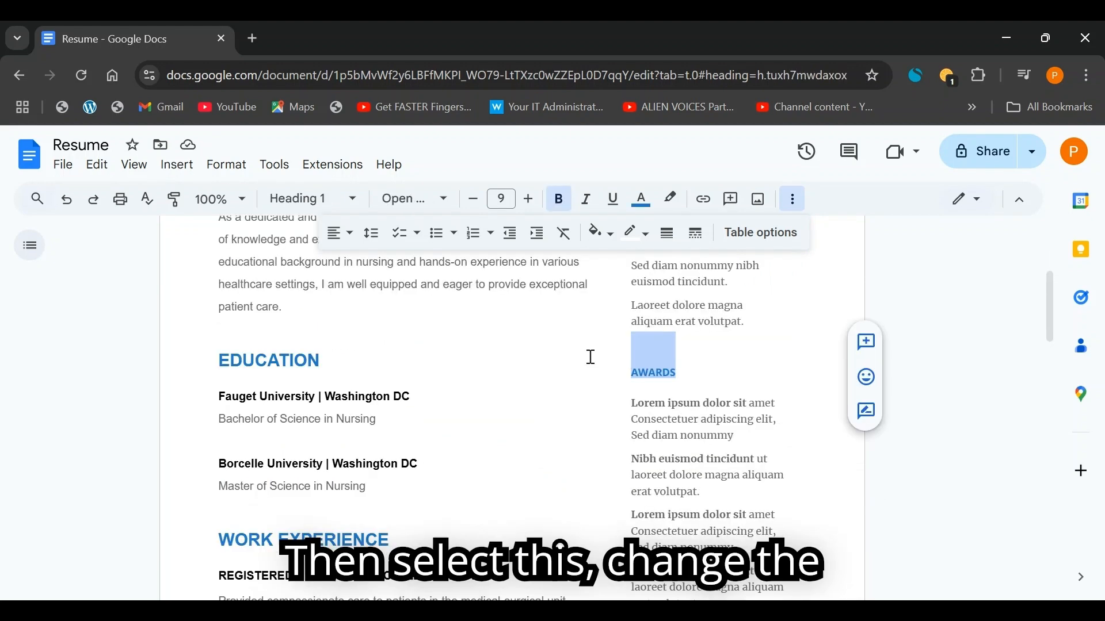
pyautogui.click(428, 199)
pyautogui.click(453, 303)
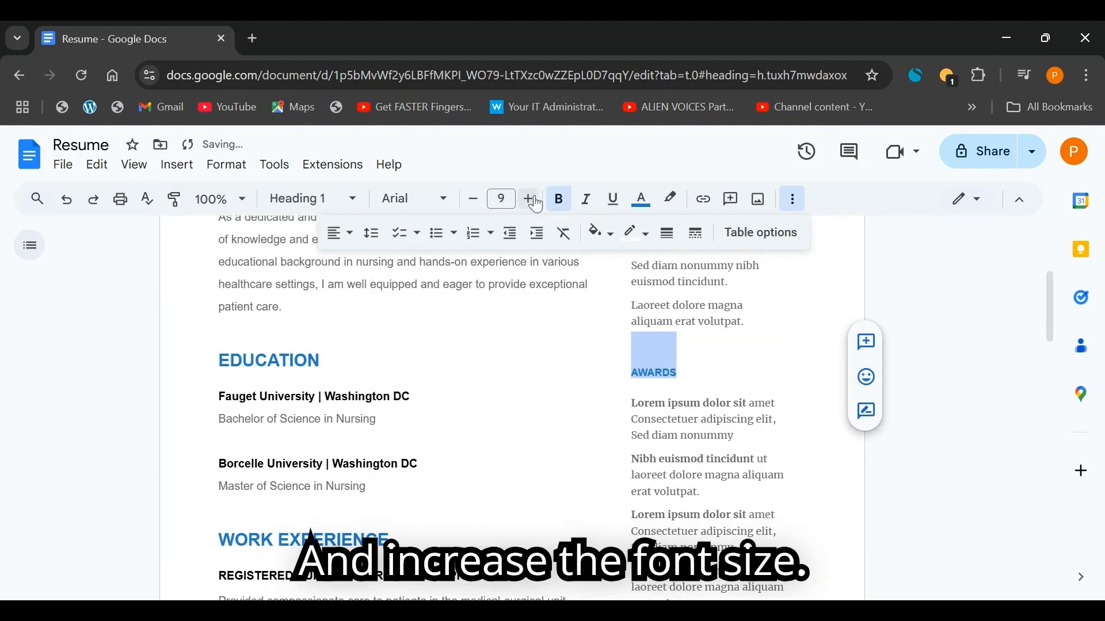
pyautogui.click(530, 200)
pyautogui.click(530, 200)
pyautogui.click(530, 200)
pyautogui.click(530, 200)
pyautogui.click(530, 200)
pyautogui.click(530, 200)
# Format the "SKILLS" heading in Arial at size 15.
pyautogui.scroll(3, 636, 374)
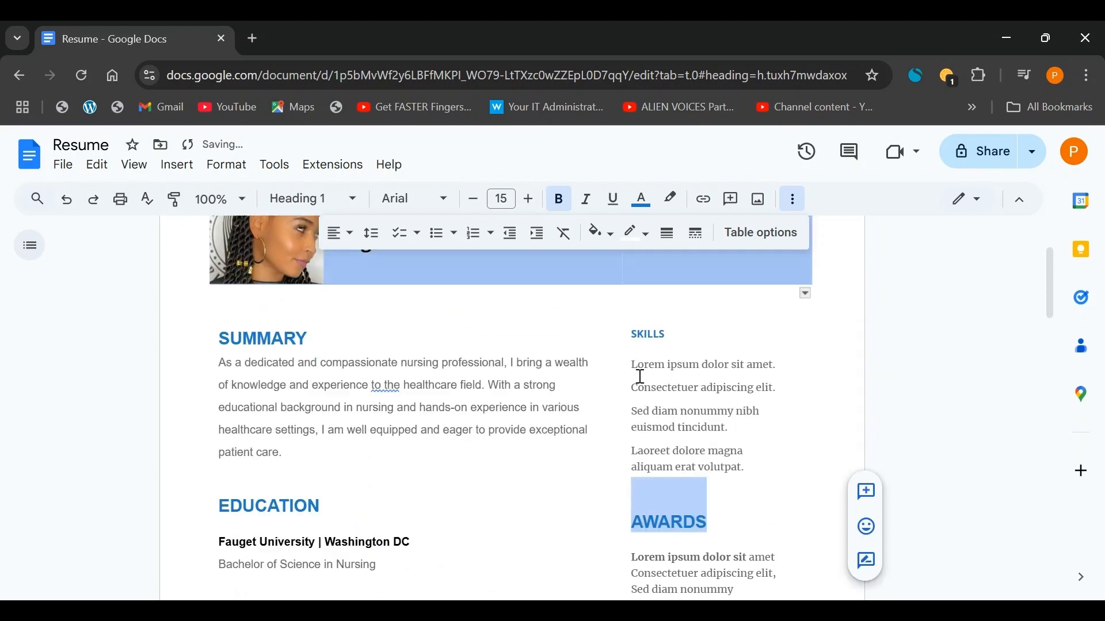
pyautogui.moveTo(683, 361); pyautogui.dragTo(632, 358)
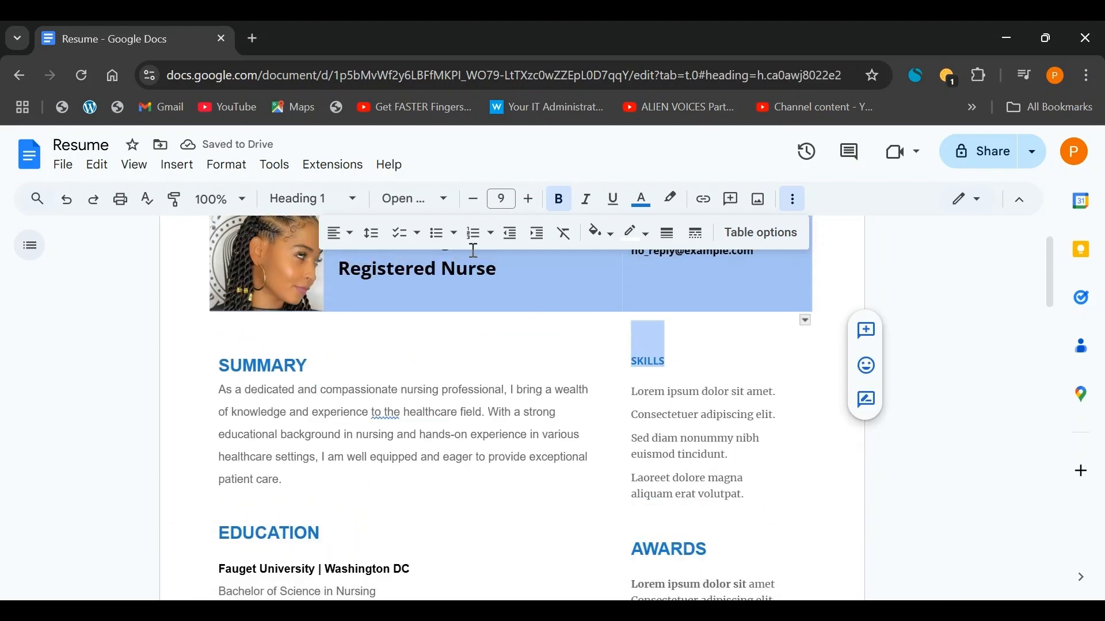
pyautogui.click(425, 199)
pyautogui.click(455, 299)
pyautogui.click(530, 200)
pyautogui.click(530, 200)
pyautogui.click(530, 200)
pyautogui.click(530, 199)
pyautogui.click(530, 199)
pyautogui.click(529, 200)
# Replace the placeholder text under "SKILLS" with critical thinking, effective communication, ability to work well under pressure, emergency and critical care nursing, record-keeping and following protocols.
pyautogui.scroll(-2, 765, 415)
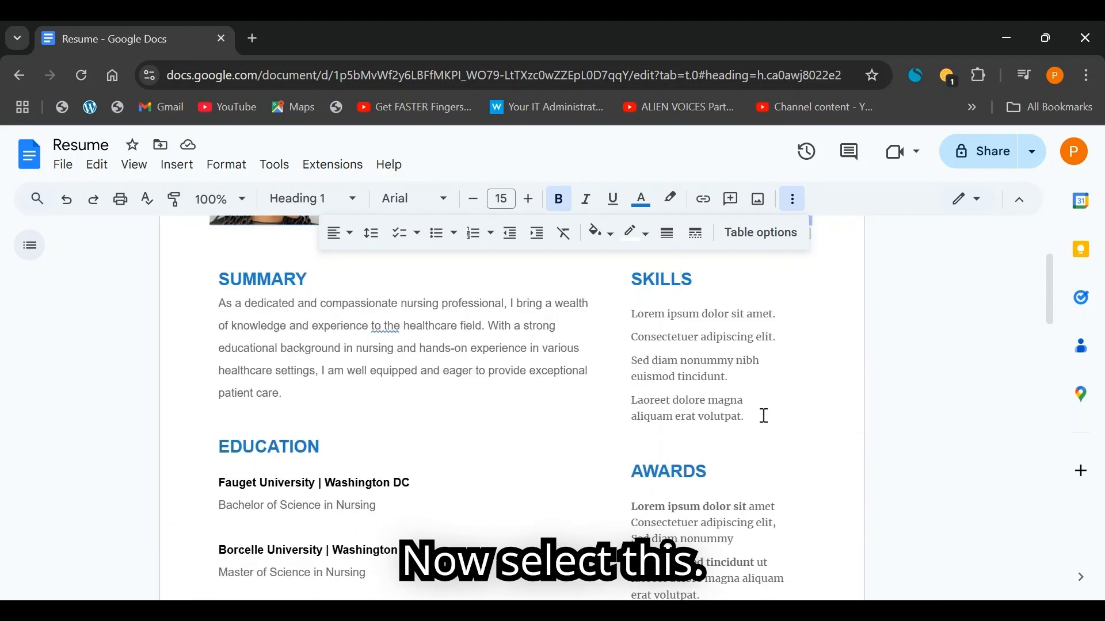
pyautogui.moveTo(765, 415); pyautogui.dragTo(635, 318)
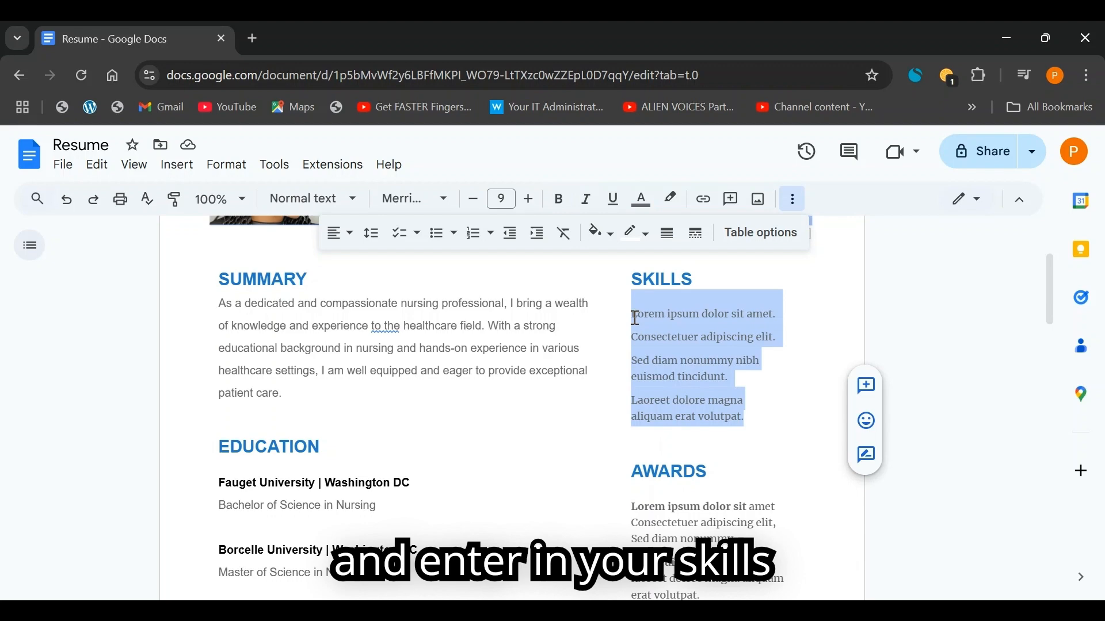
pyautogui.write('Critical thinking. Effective communication. Ability to work well under pressure. Emergency and critical. care nursing. Record-keeping and following protocols.')
# Format the skills lines from "Critical thinking." to "following protocols." as a bulleted list with star bullets.
pyautogui.scroll(-3, 650, 356)
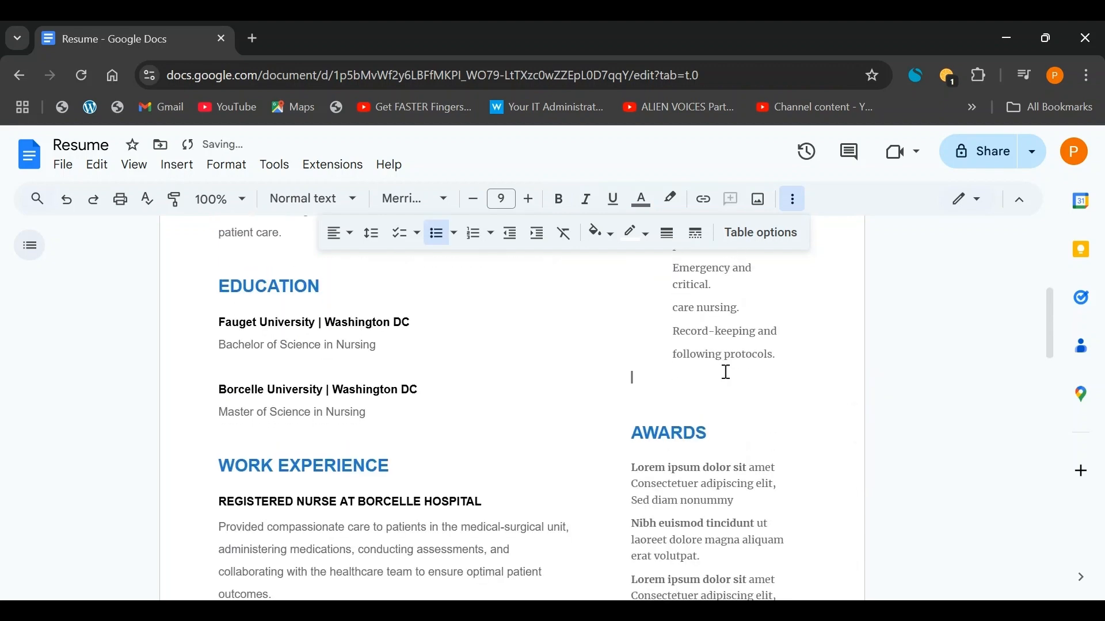
pyautogui.scroll(2, 726, 373)
pyautogui.moveTo(780, 430); pyautogui.dragTo(690, 287)
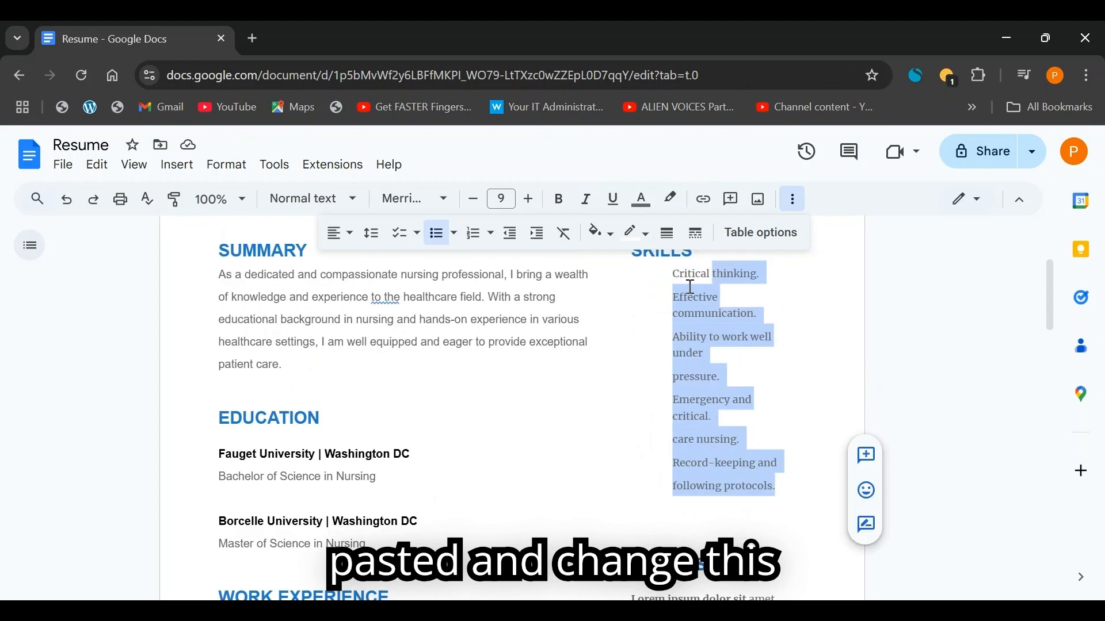
pyautogui.click(452, 234)
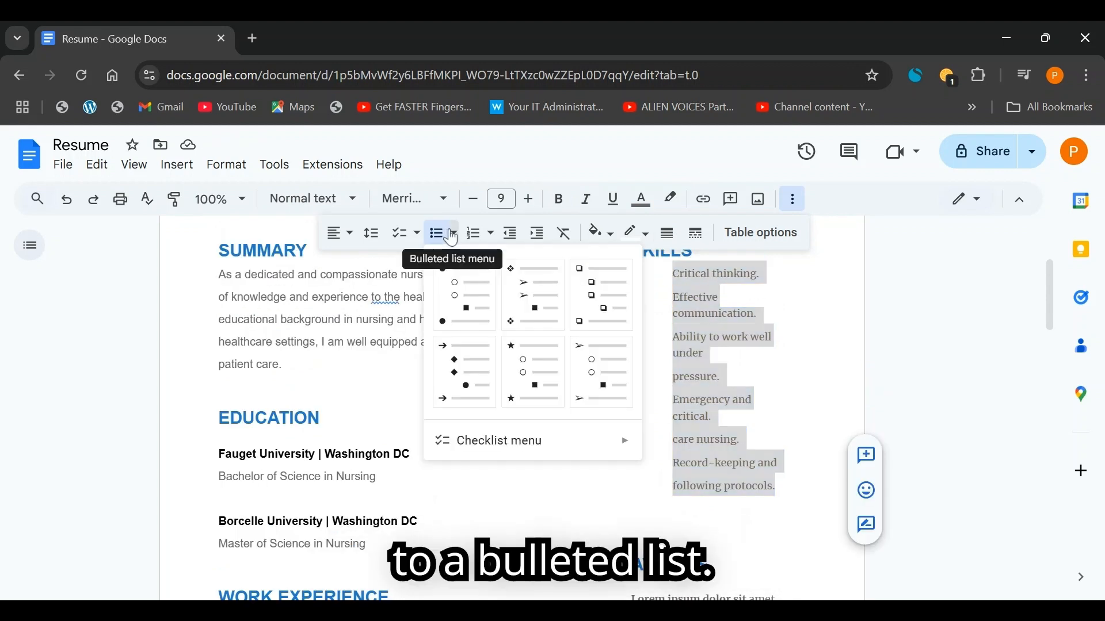
pyautogui.click(533, 372)
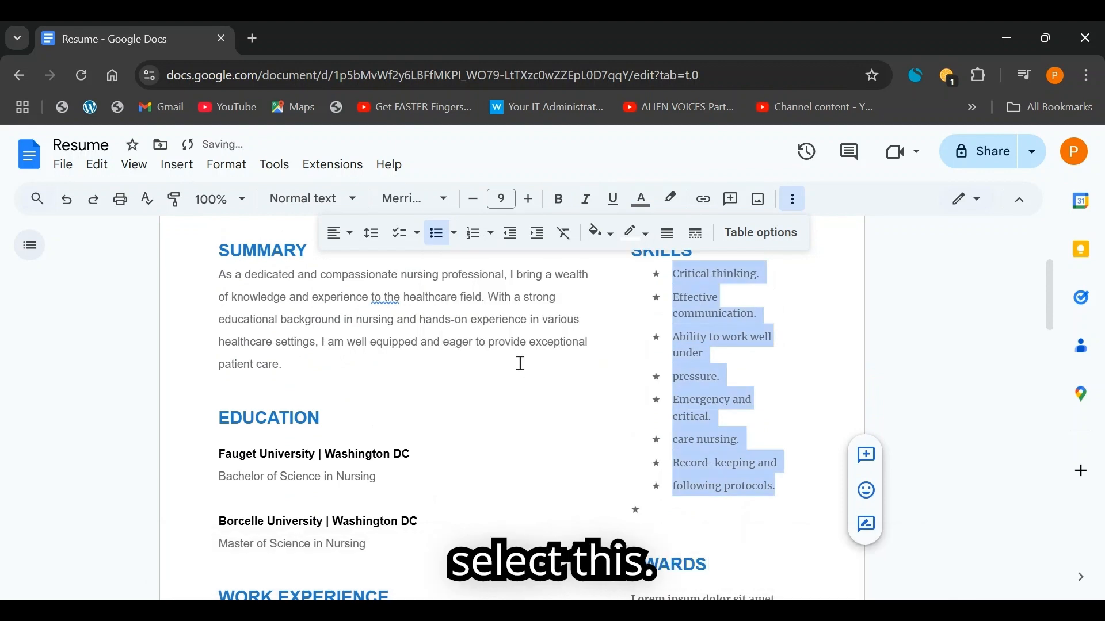
# Set the line spacing of the "SKILLS" heading and its star-bulleted list to 1.15.
pyautogui.click(757, 385)
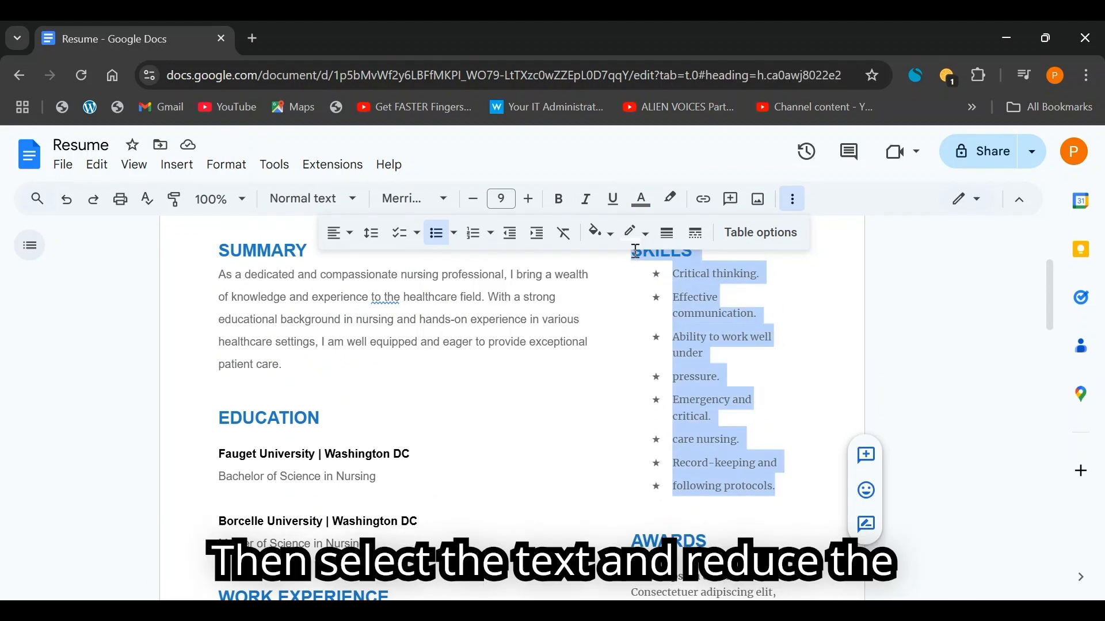
pyautogui.click(371, 235)
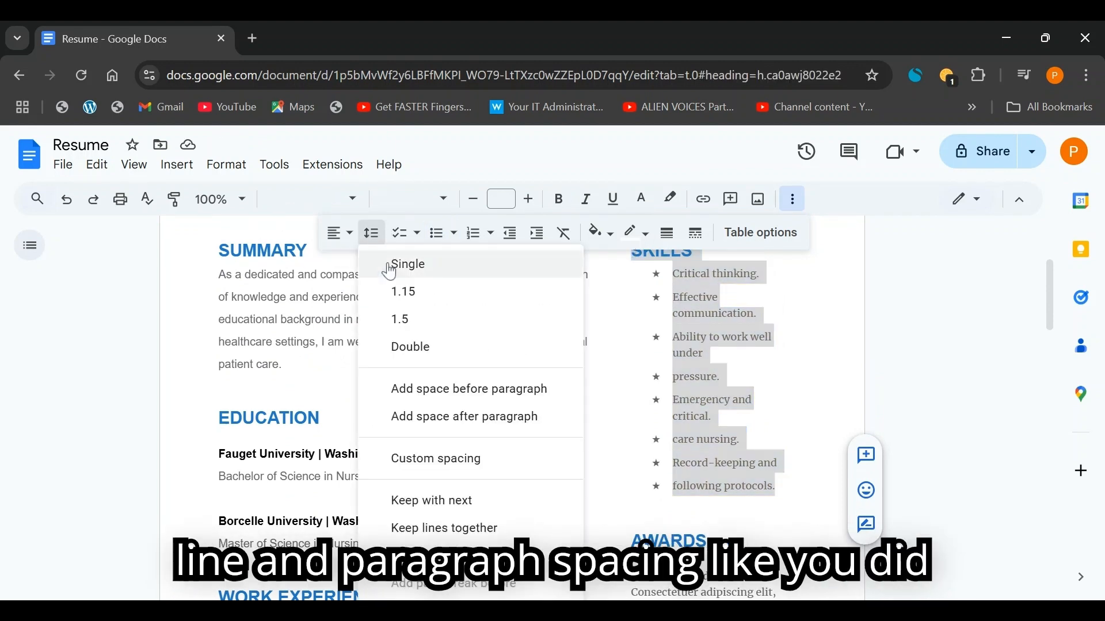
pyautogui.click(410, 292)
# Replace the placeholder text under "AWARDS" with the copied text about the "Outstanding Nursing Student" award and contributions to patient safety and satisfaction.
pyautogui.scroll(-1, 639, 345)
pyautogui.scroll(-3, 638, 345)
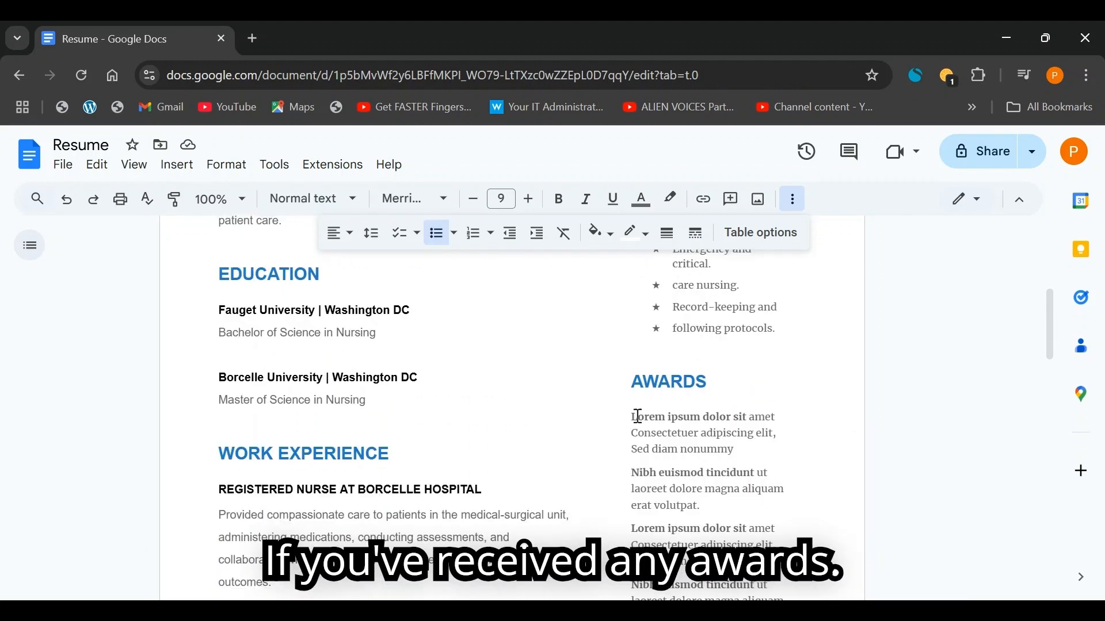
pyautogui.moveTo(632, 322); pyautogui.dragTo(790, 528)
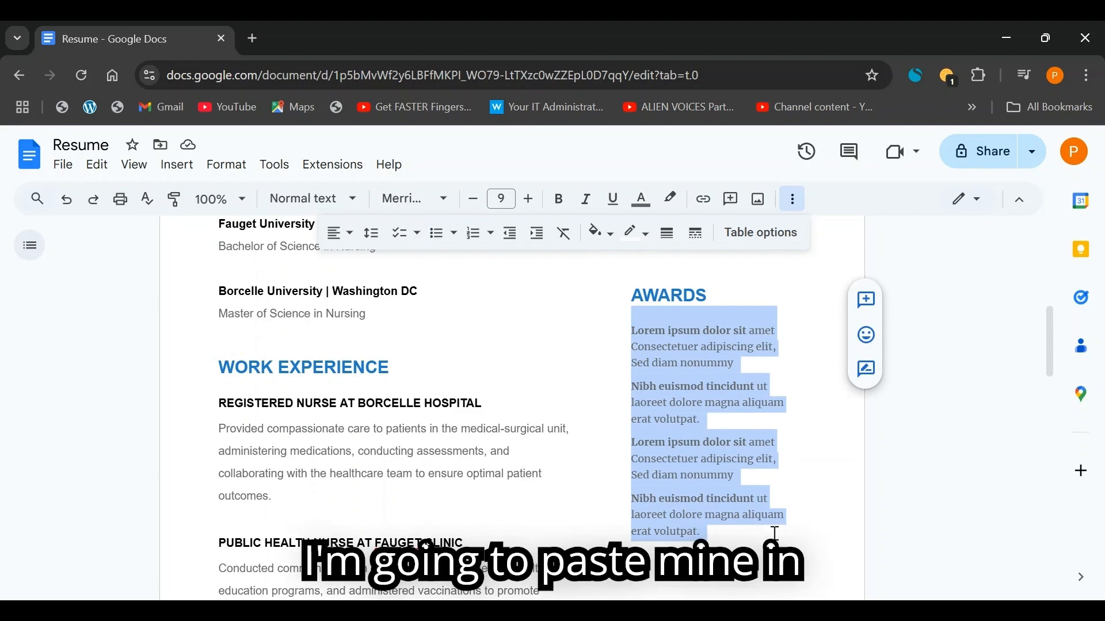
pyautogui.scroll(-3, 759, 439)
pyautogui.hotkey('ctrl', 'v')
pyautogui.scroll(3, 739, 419)
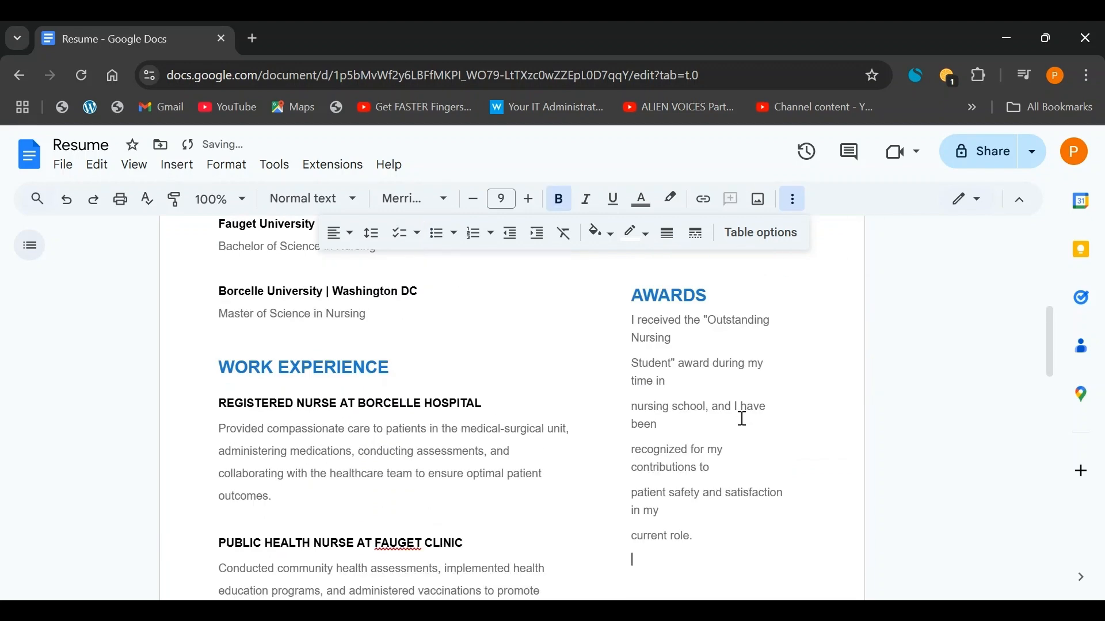
# Set the line spacing of the "AWARDS" heading and the paragraph below it to 1.15.
pyautogui.scroll(-2, 740, 419)
pyautogui.moveTo(699, 449); pyautogui.dragTo(631, 308)
pyautogui.click(372, 233)
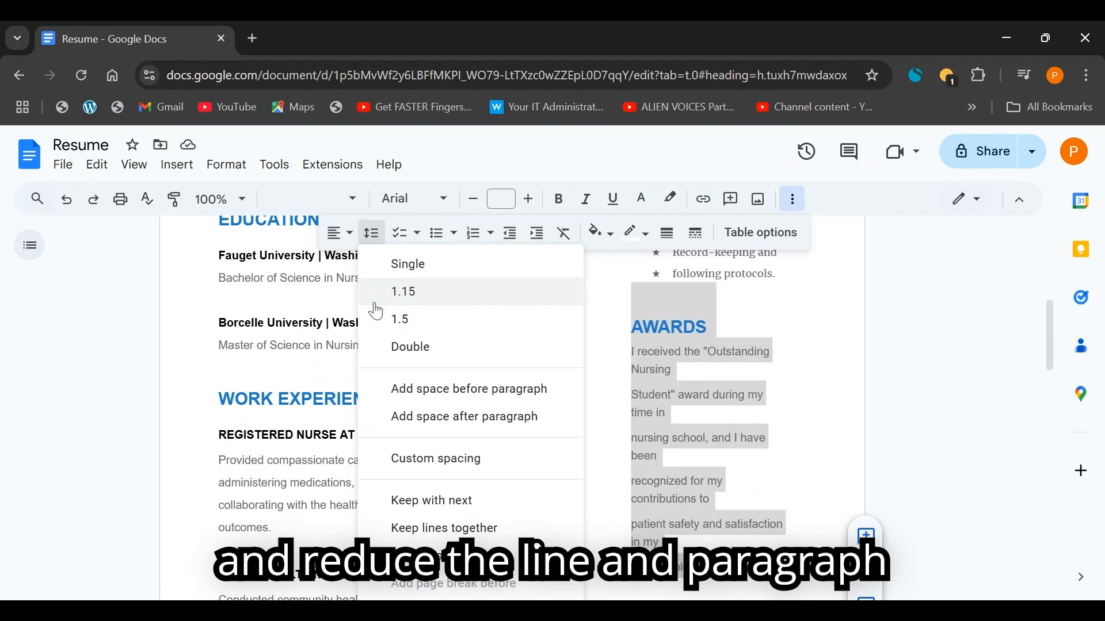
pyautogui.click(403, 292)
pyautogui.click(698, 432)
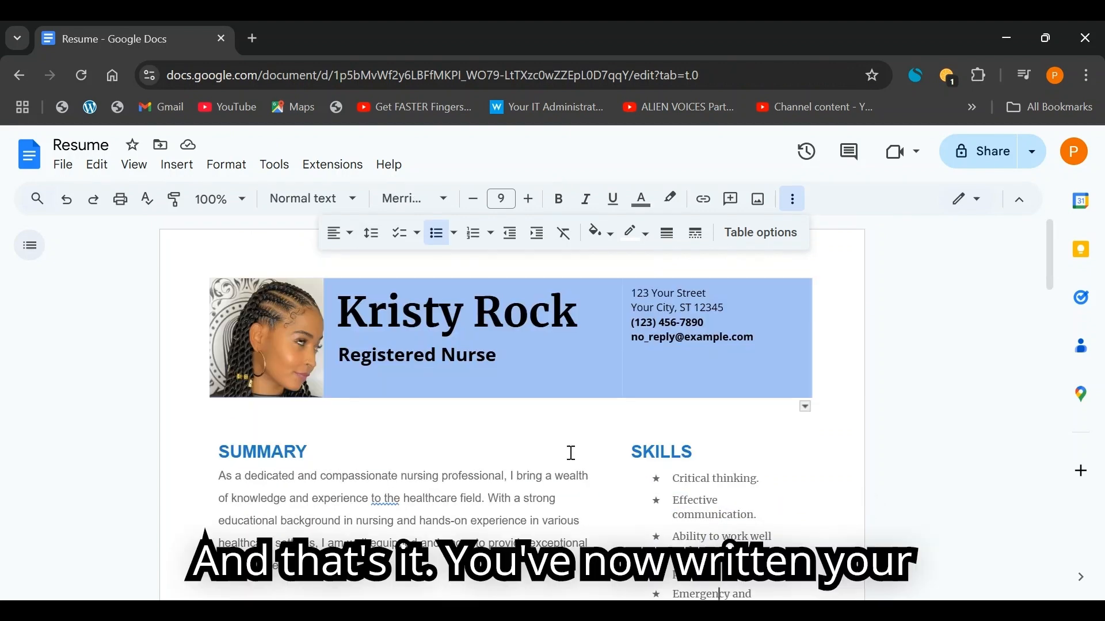
# Download the finished resume as a PDF document.
pyautogui.scroll(-8, 569, 453)
pyautogui.scroll(-5, 495, 468)
pyautogui.scroll(12, 503, 473)
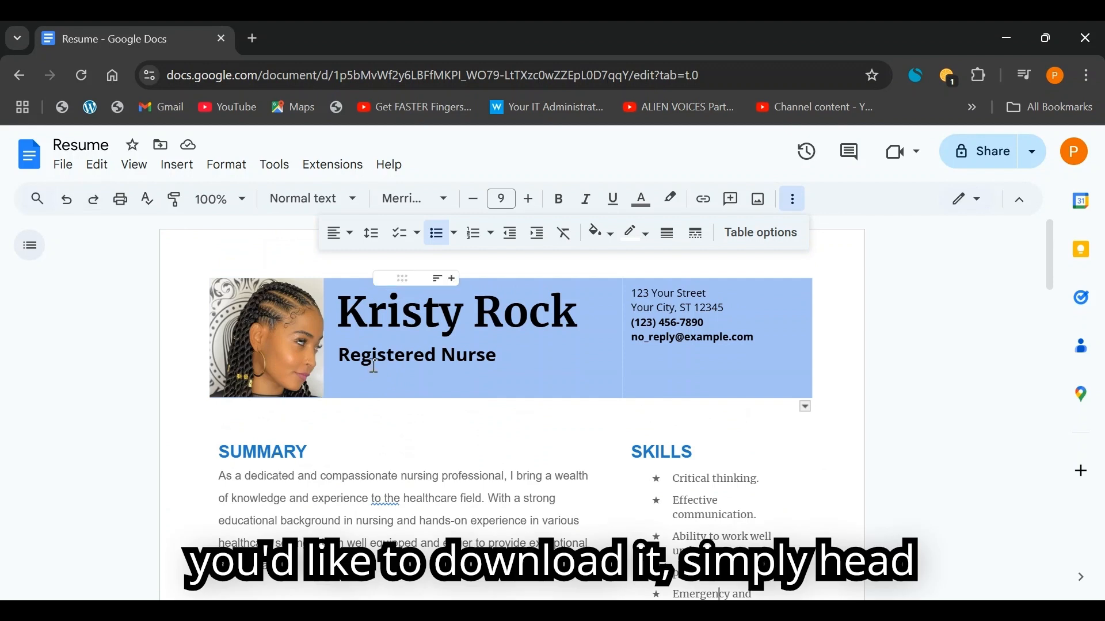
pyautogui.click(65, 172)
pyautogui.moveTo(172, 349)
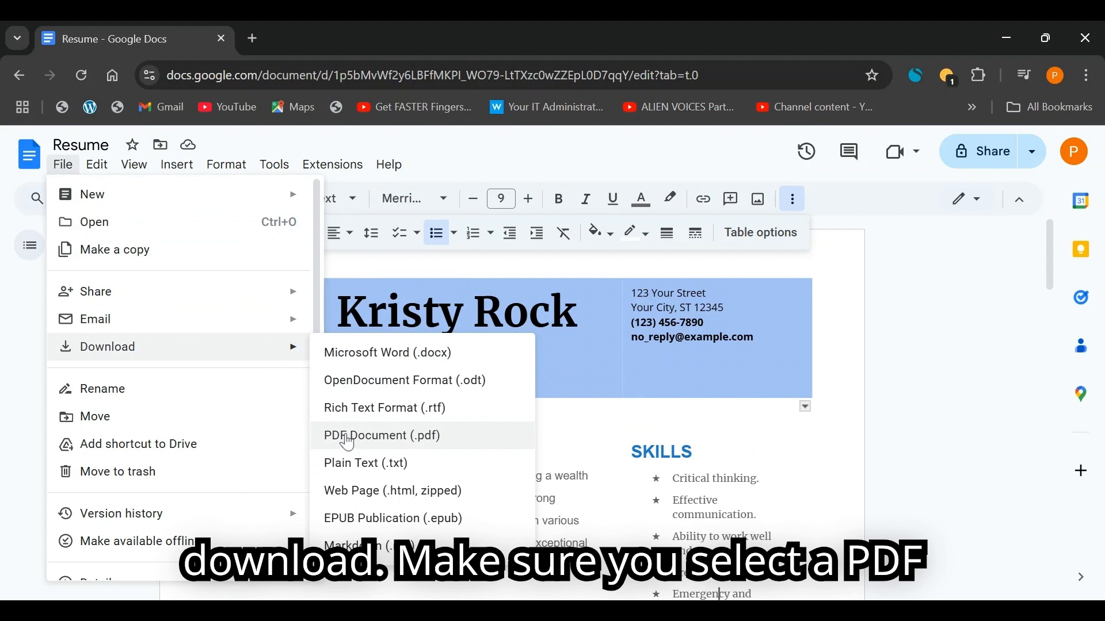
pyautogui.click(460, 433)
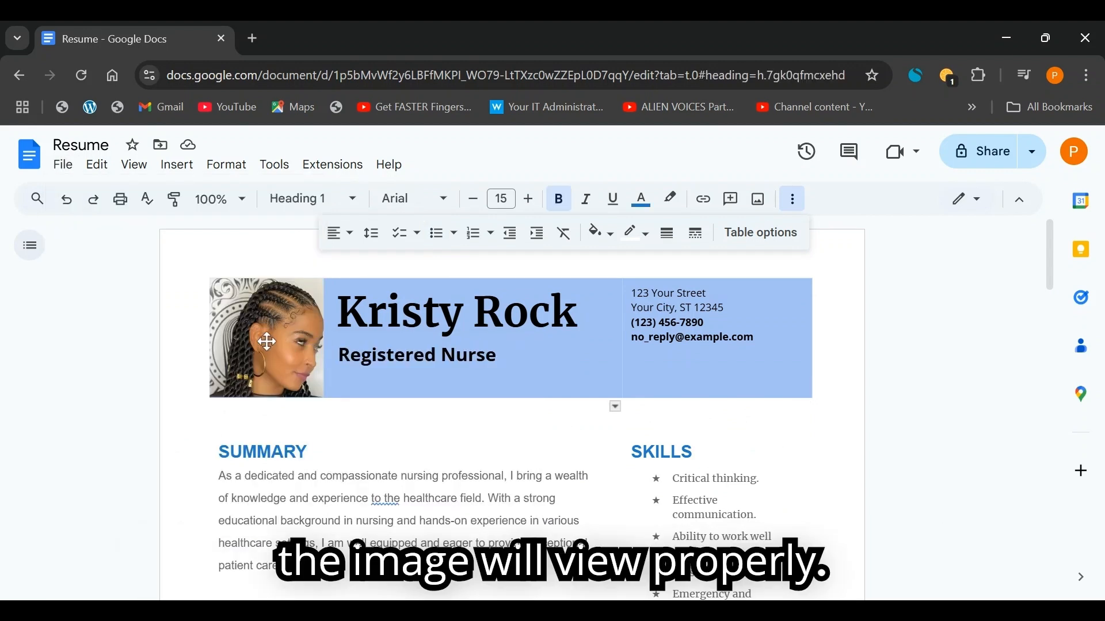
pyautogui.click(64, 165)
pyautogui.moveTo(271, 356)
pyautogui.click(474, 442)
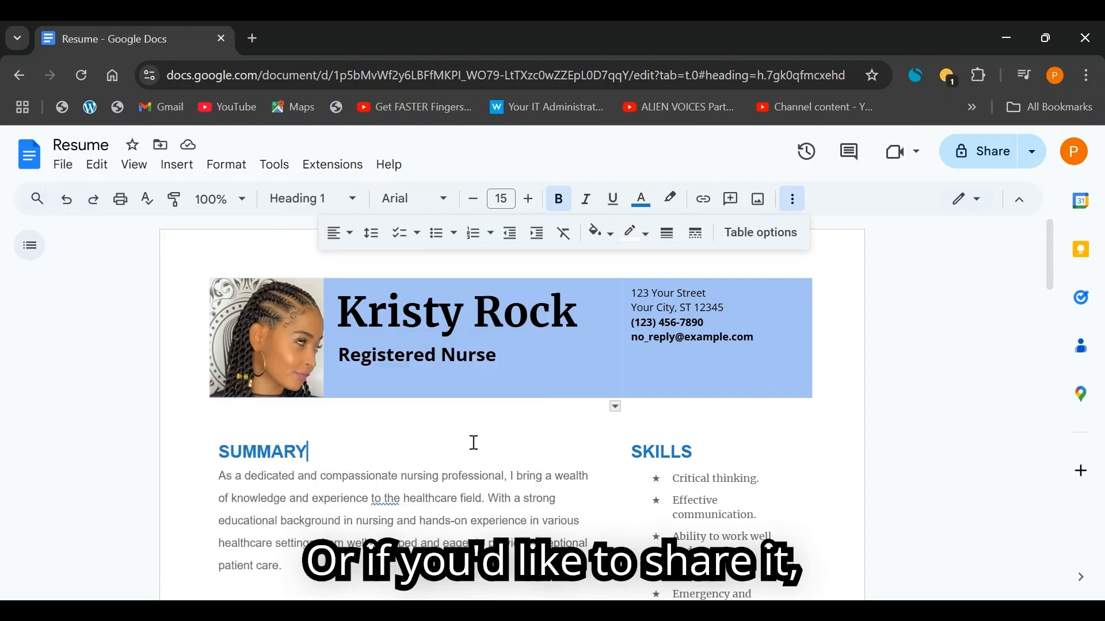
# Share the resume with general access for anyone with the link, keeping the Viewer role.
pyautogui.click(61, 167)
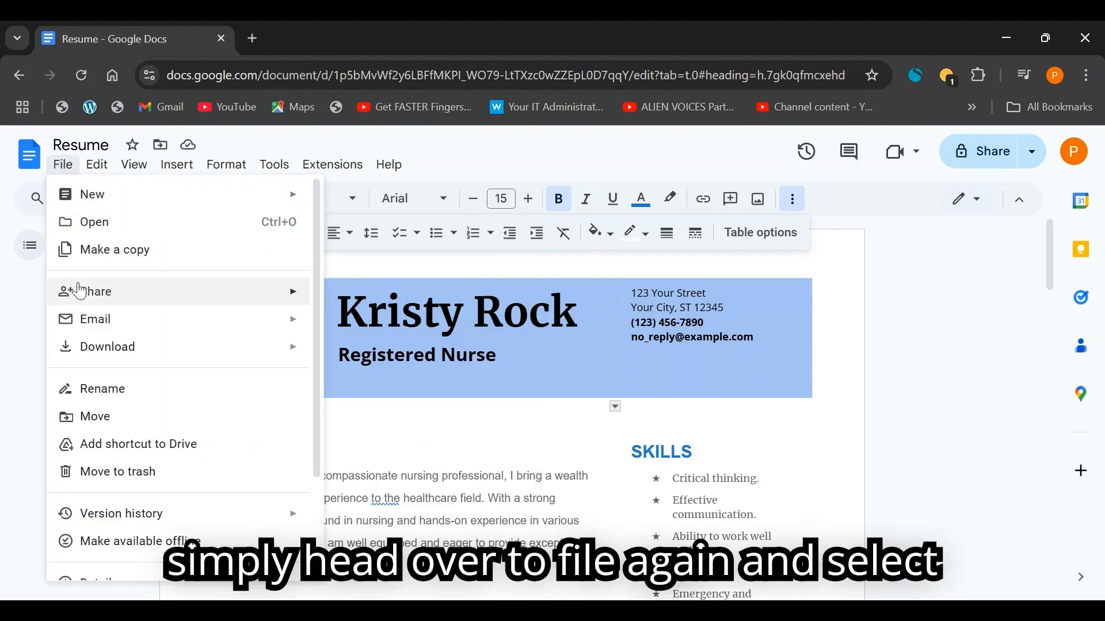
pyautogui.moveTo(78, 292)
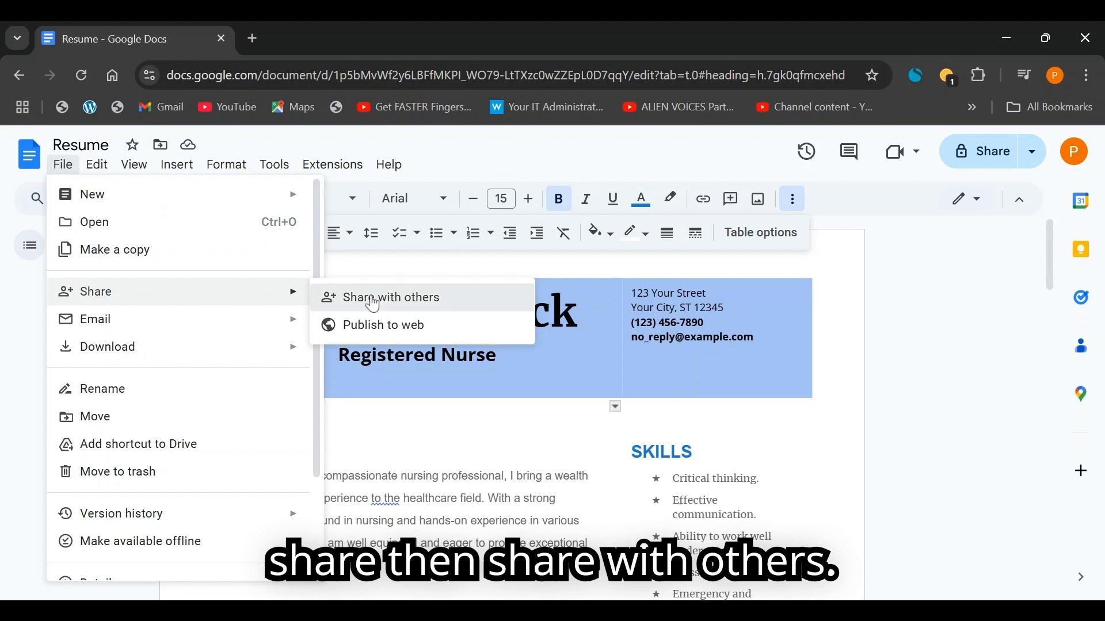
pyautogui.click(377, 301)
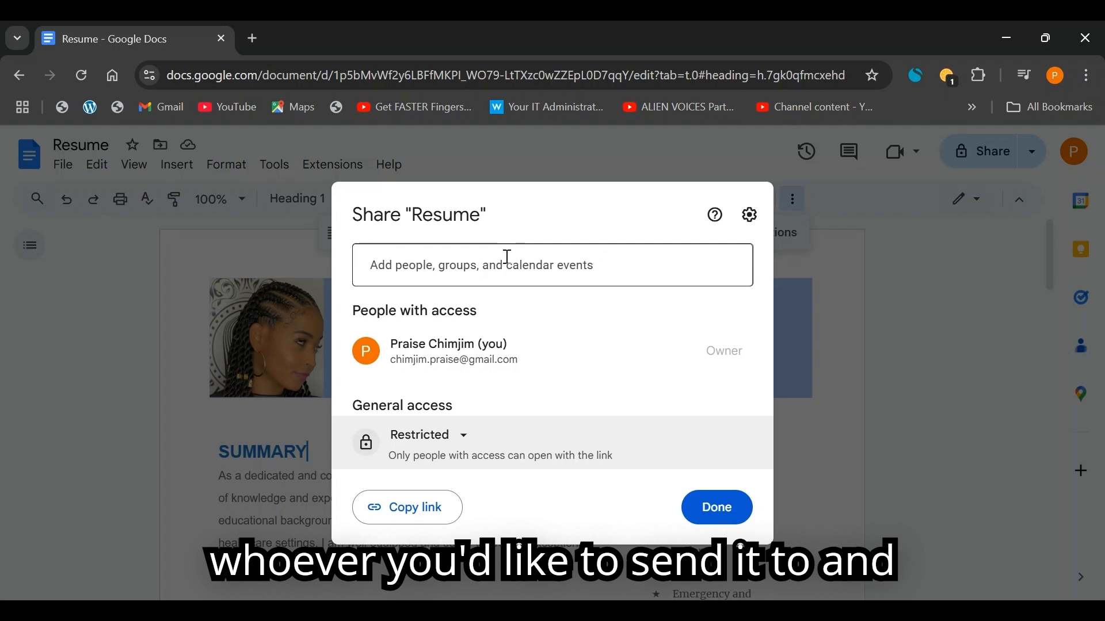
pyautogui.click(463, 440)
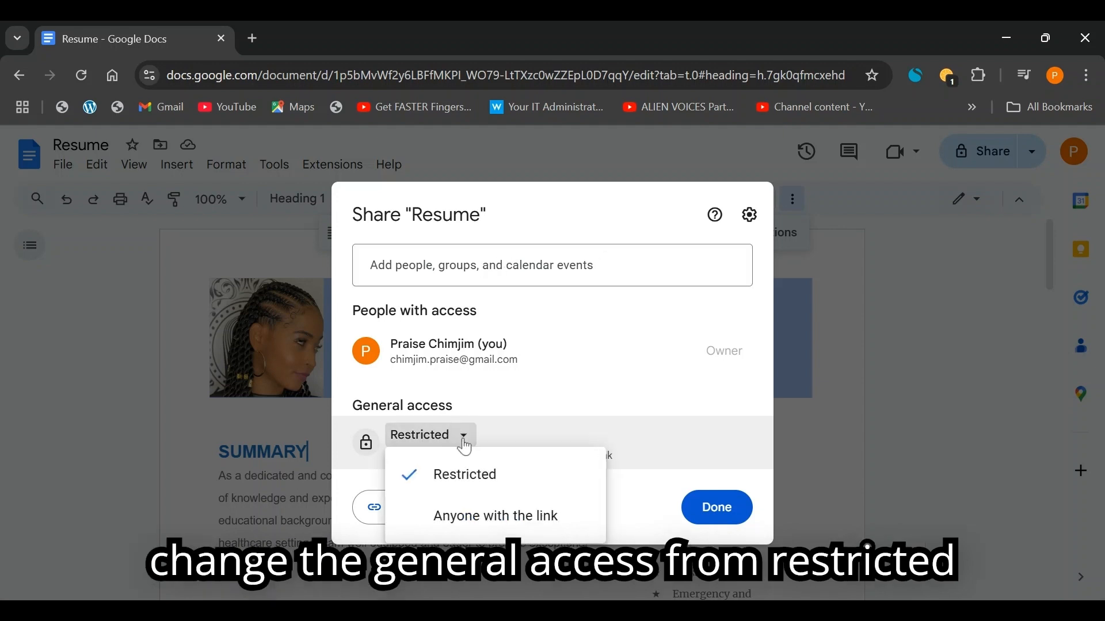
pyautogui.click(489, 514)
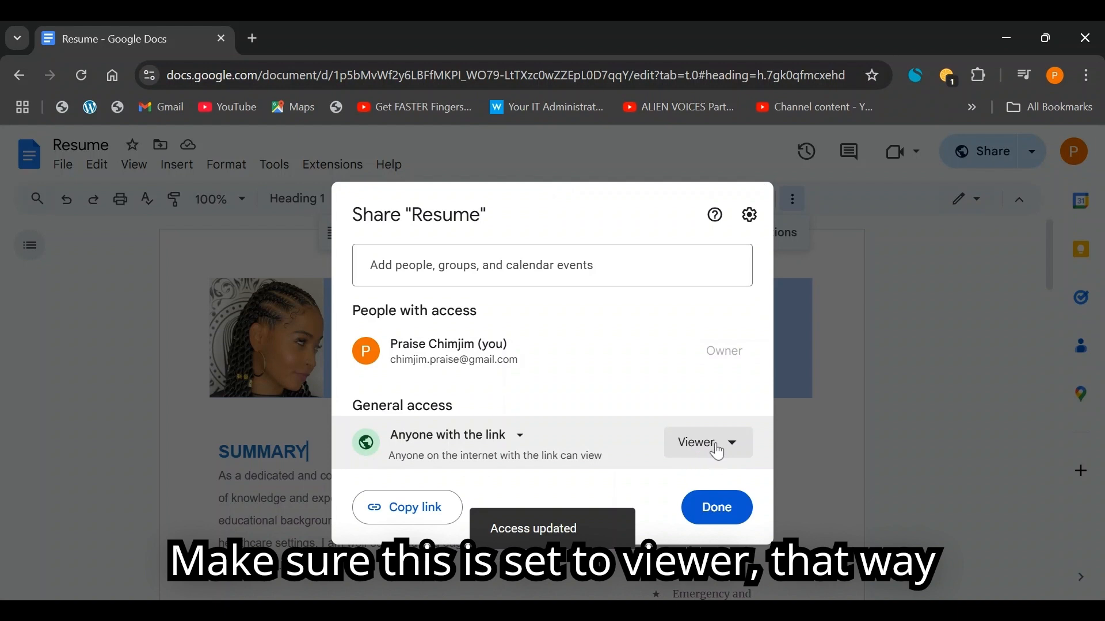
pyautogui.click(714, 451)
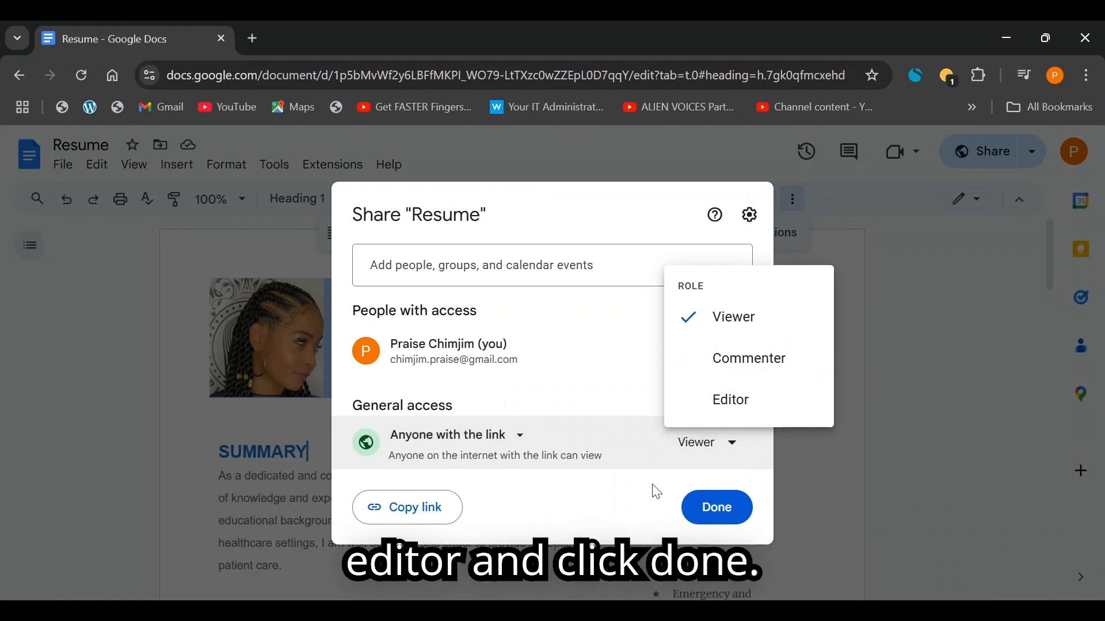
pyautogui.click(729, 510)
pyautogui.click(726, 510)
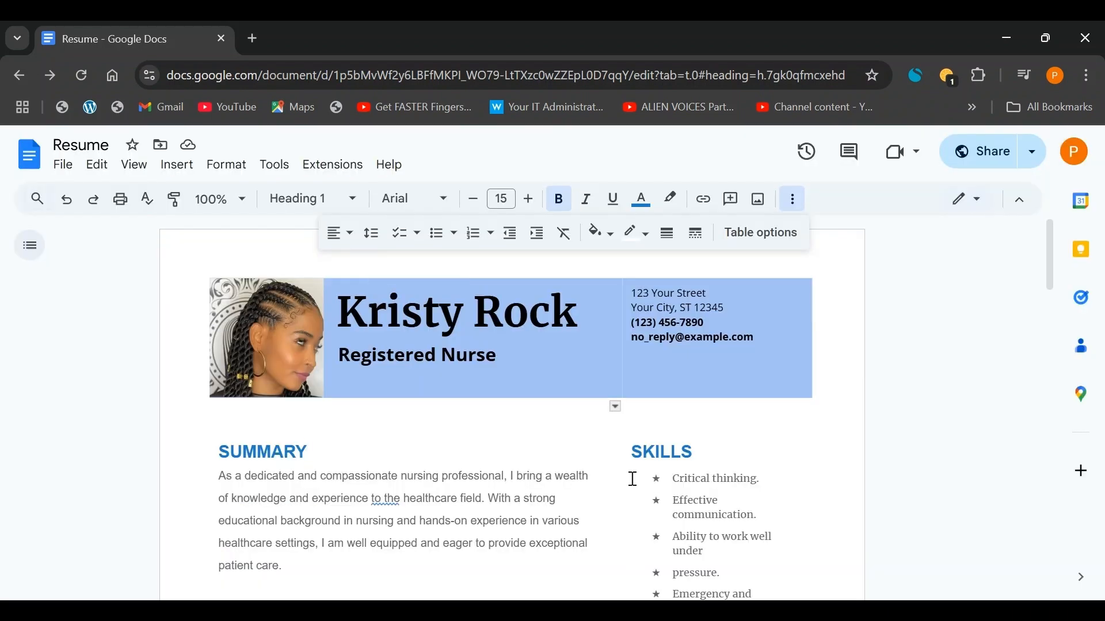
pyautogui.click(304, 404)
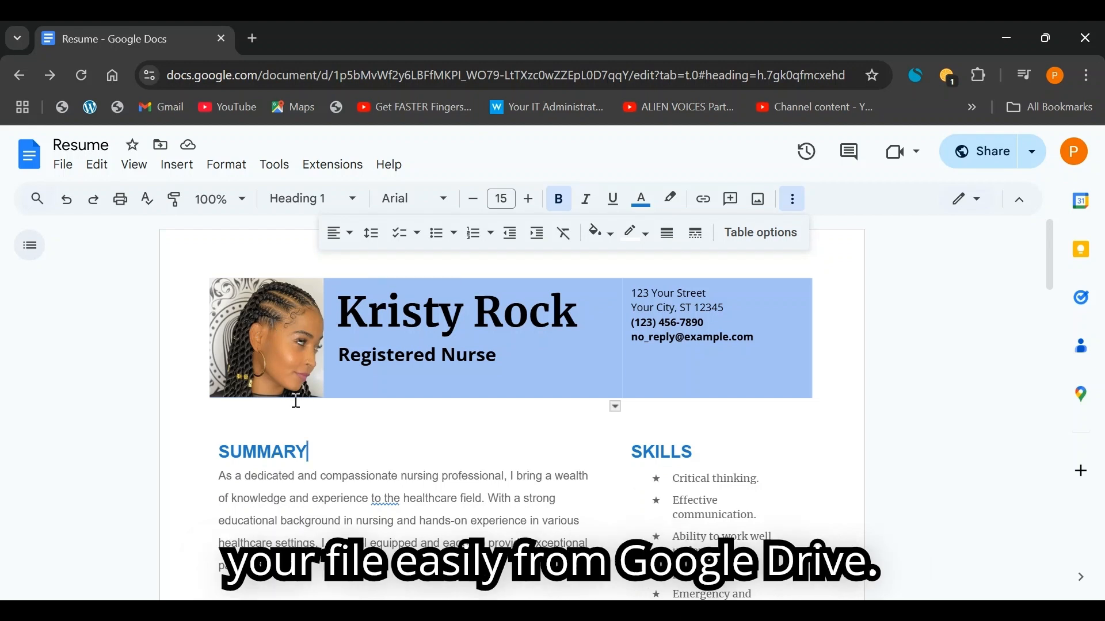
# Open Google Drive in a new browser tab.
pyautogui.click(252, 39)
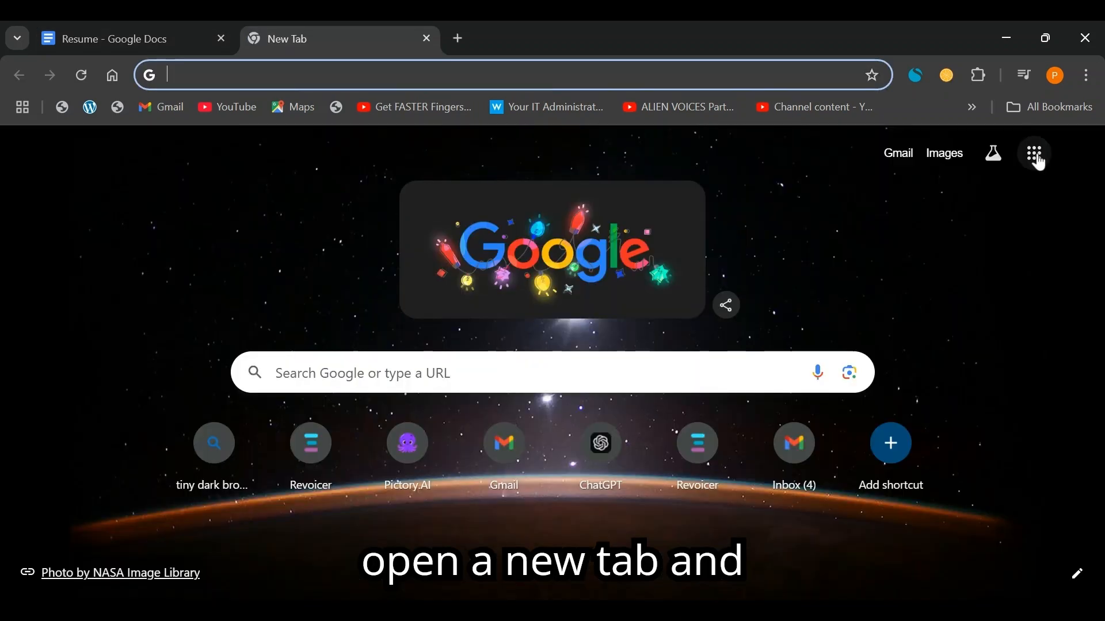
pyautogui.click(1035, 155)
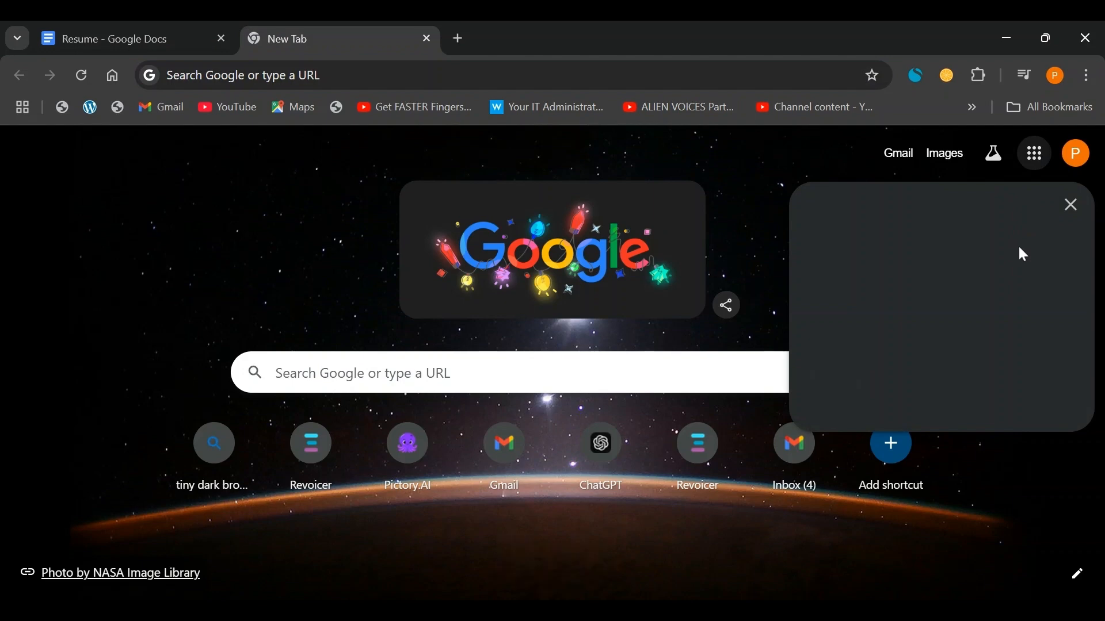
pyautogui.scroll(-4, 995, 374)
pyautogui.scroll(4, 1013, 379)
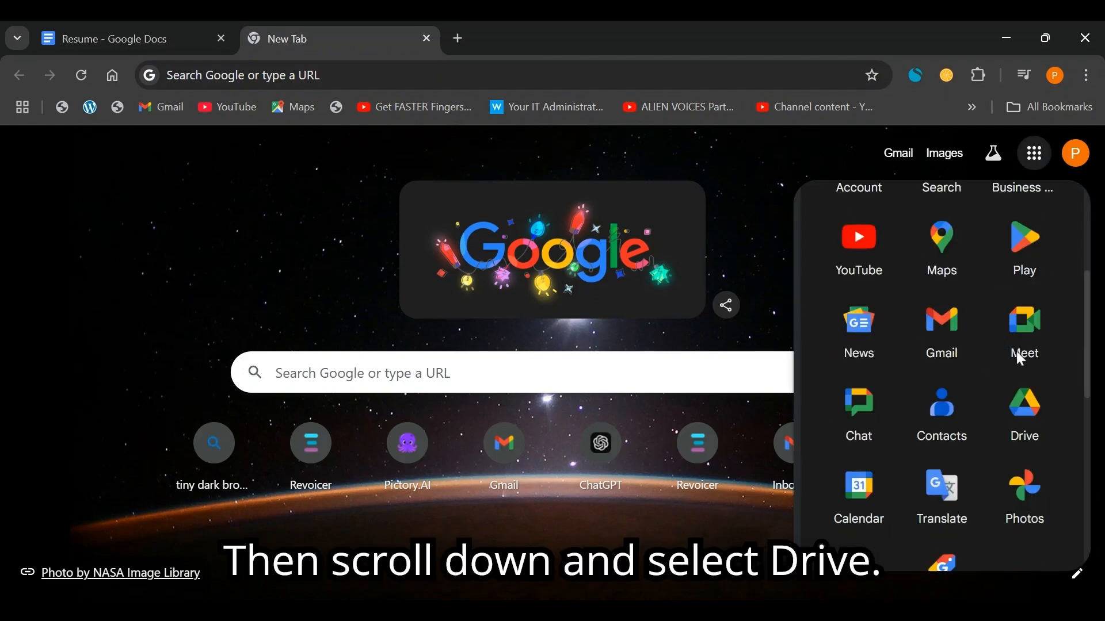
pyautogui.click(1019, 415)
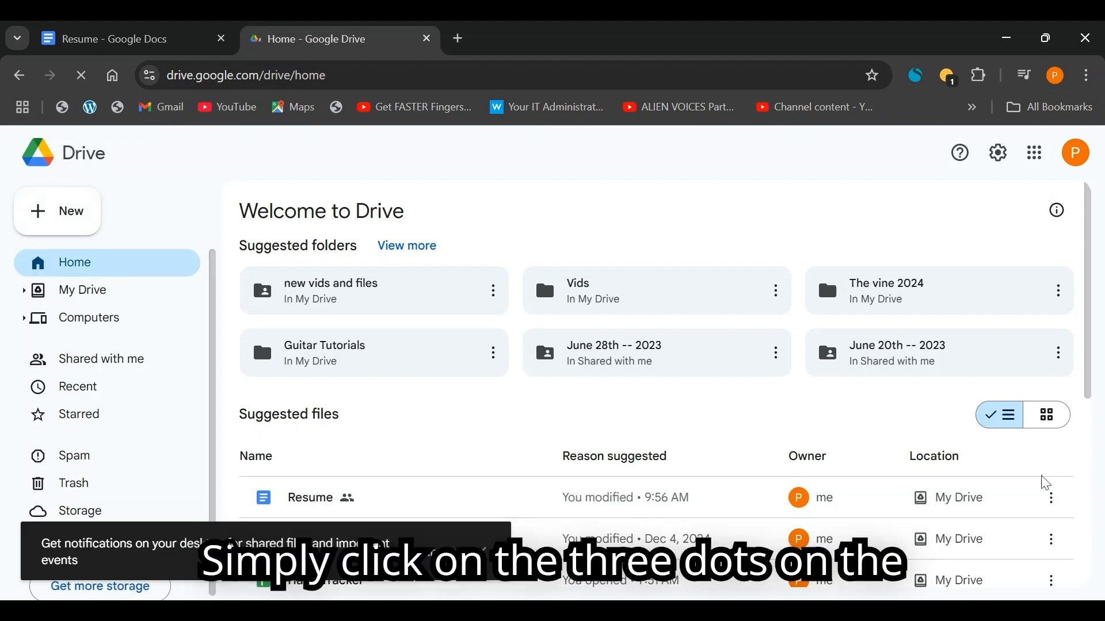
# Add the "Resume" file to the starred files in Drive and open the Starred list.
pyautogui.scroll(-2, 1053, 496)
pyautogui.click(1053, 415)
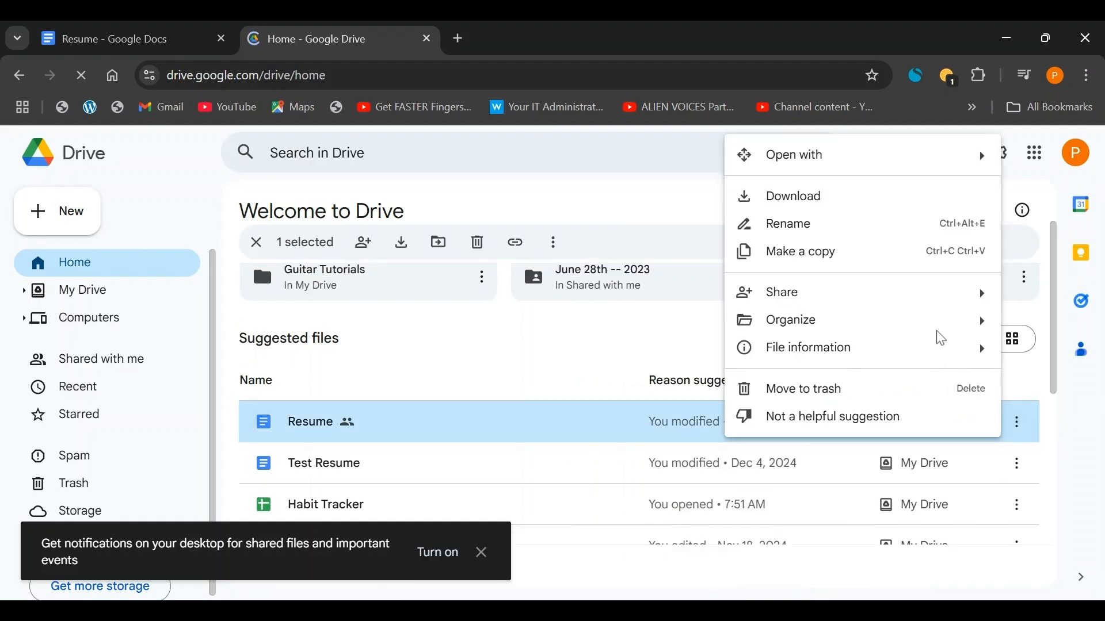
pyautogui.moveTo(939, 323)
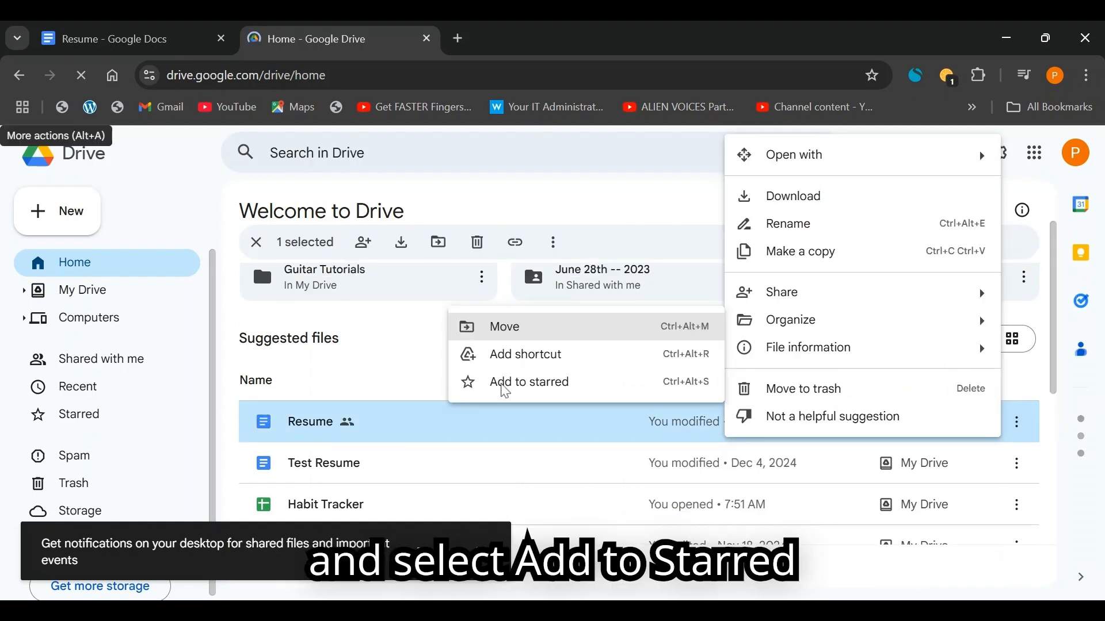
pyautogui.click(504, 393)
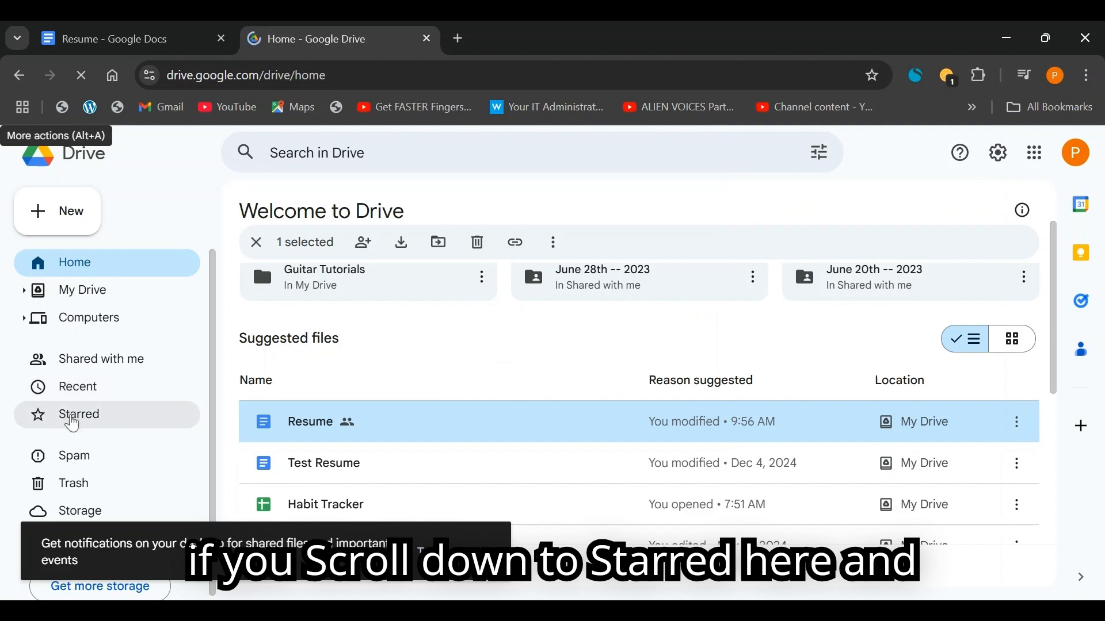
pyautogui.click(61, 417)
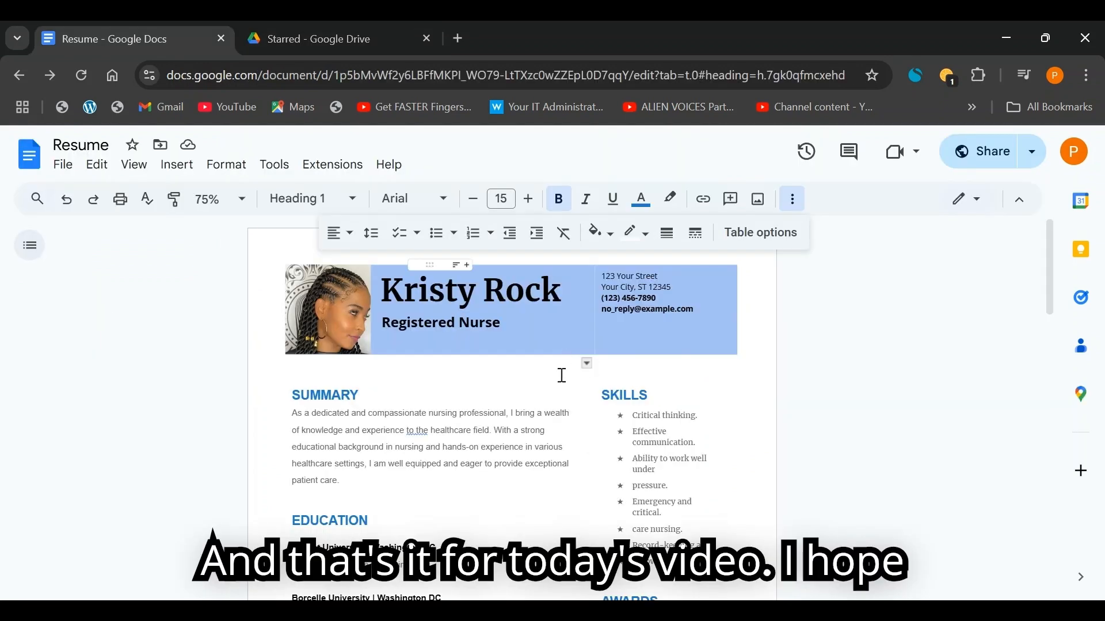
pyautogui.scroll(-8, 408, 387)
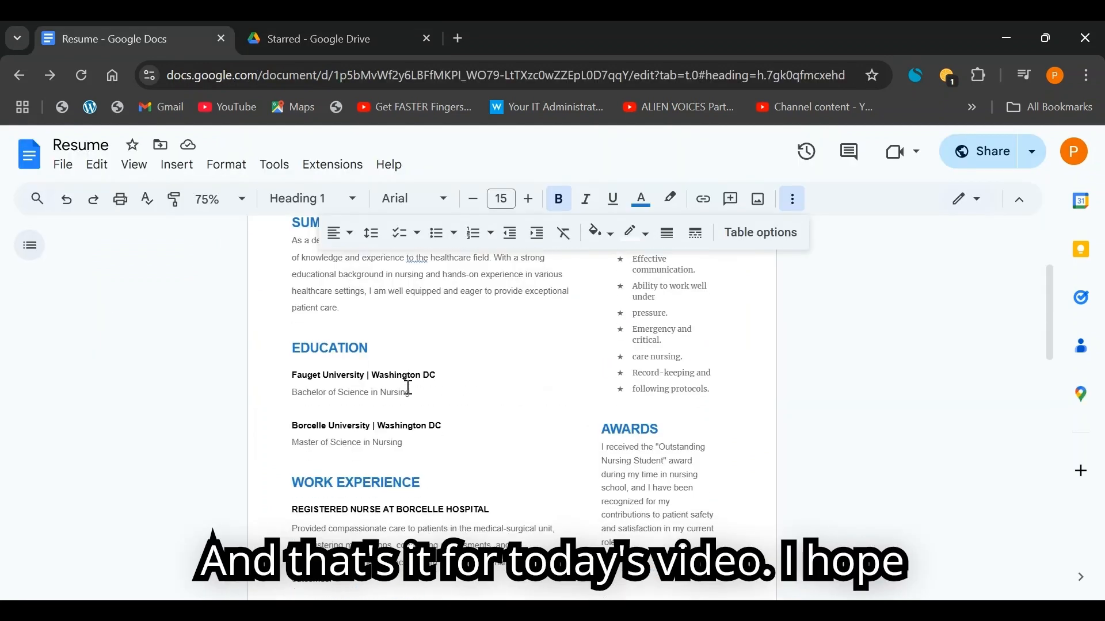
pyautogui.scroll(10, 410, 399)
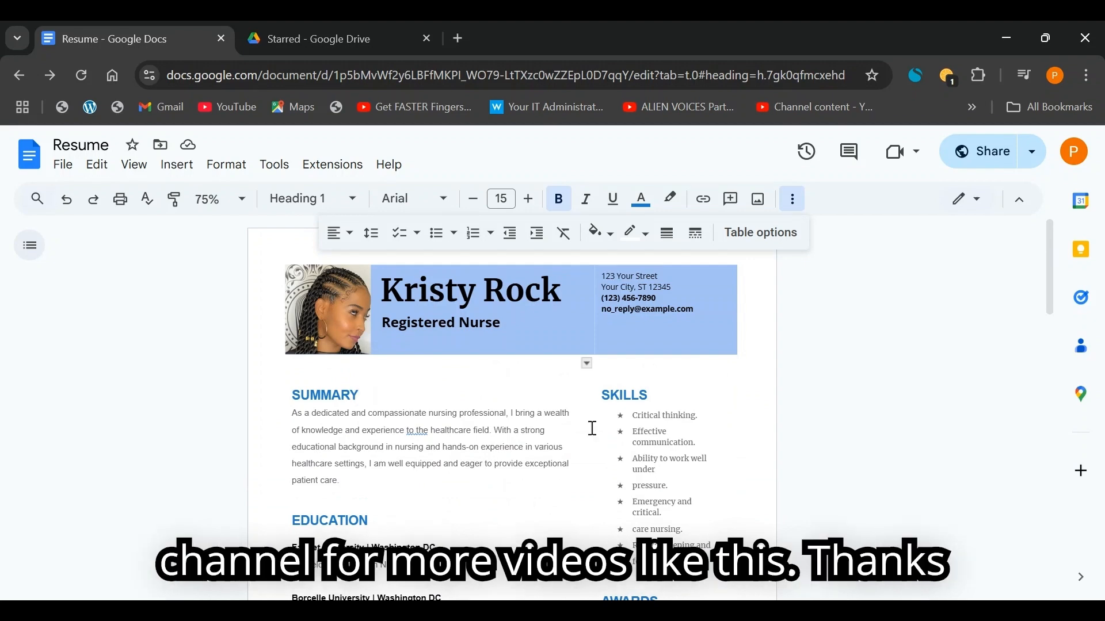
pyautogui.scroll(-4, 493, 318)
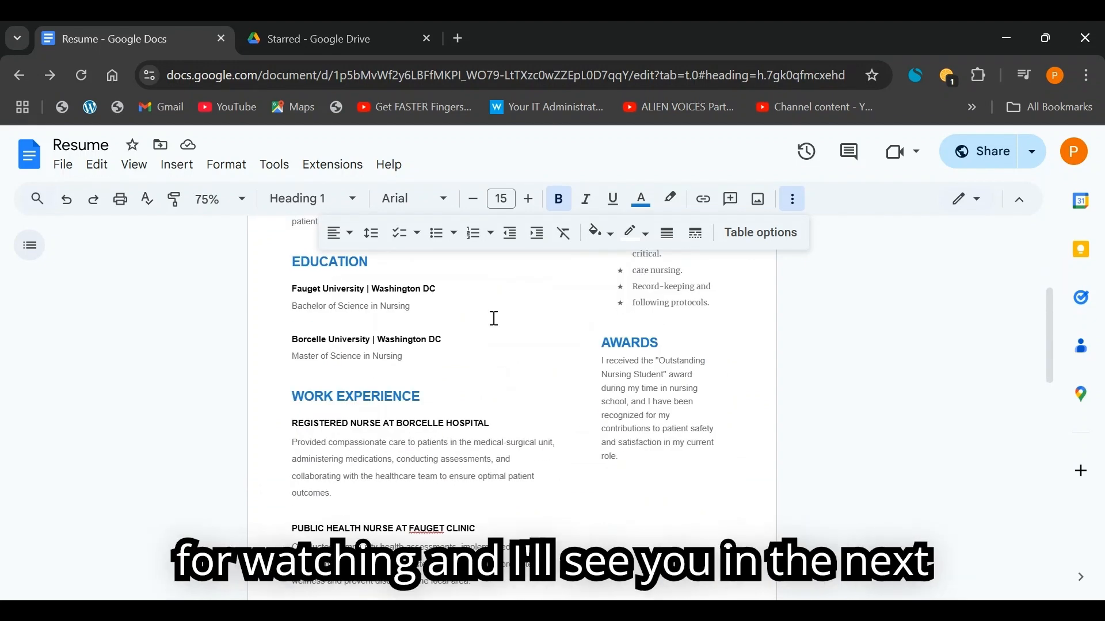
pyautogui.scroll(4, 499, 323)
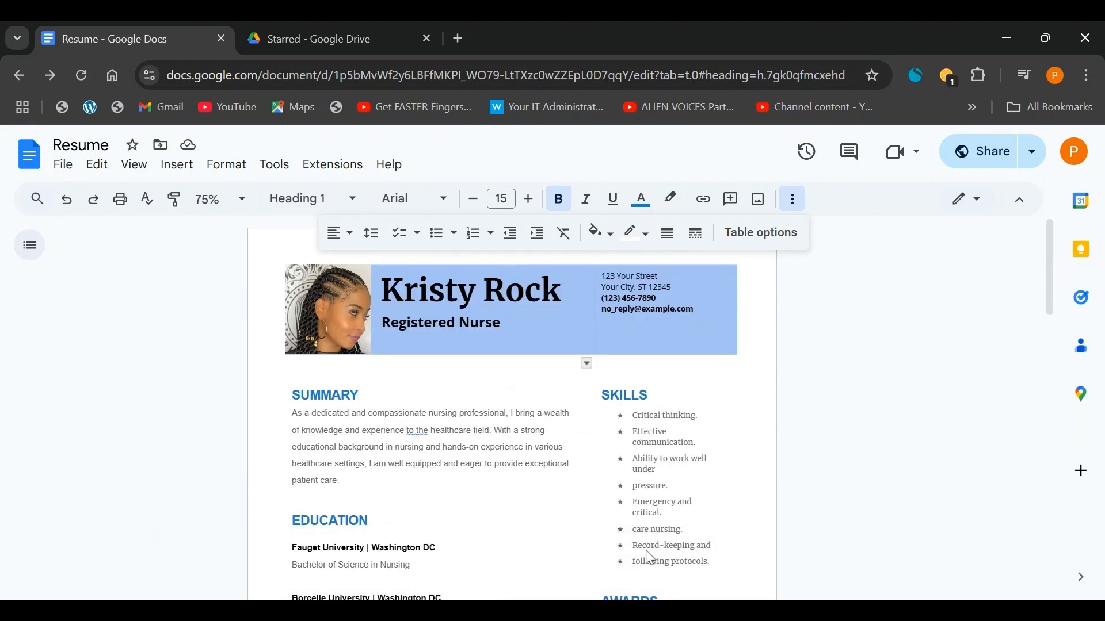